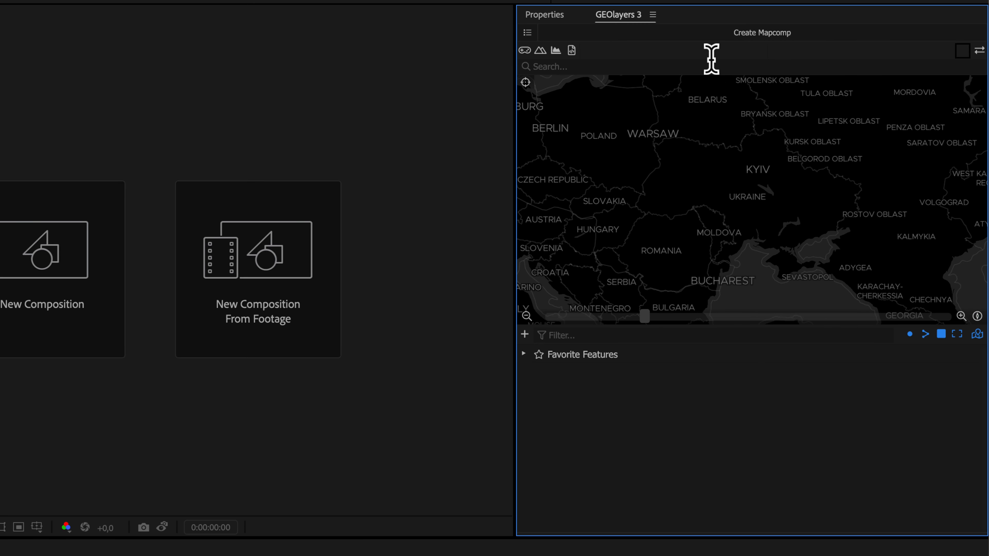
Step: Create the Ukraine mapcomp with ESRI imagery in the World Shaded Relief style and finalize it
click(724, 32)
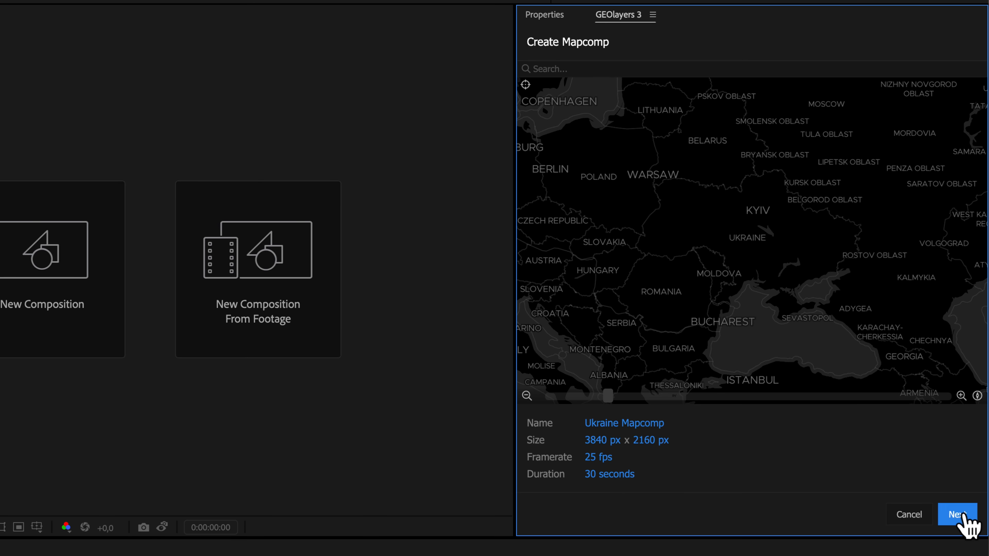
click(956, 515)
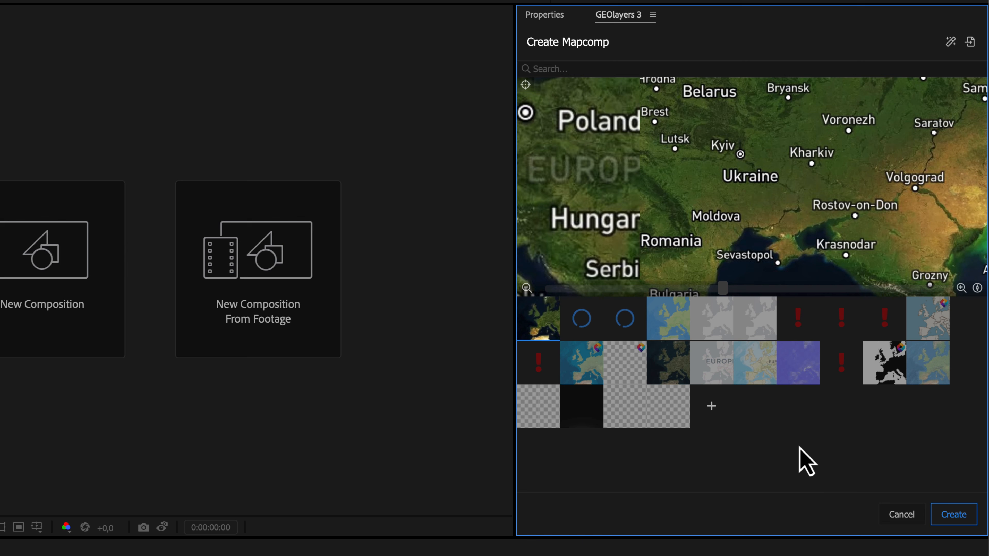
click(756, 372)
double_click(756, 374)
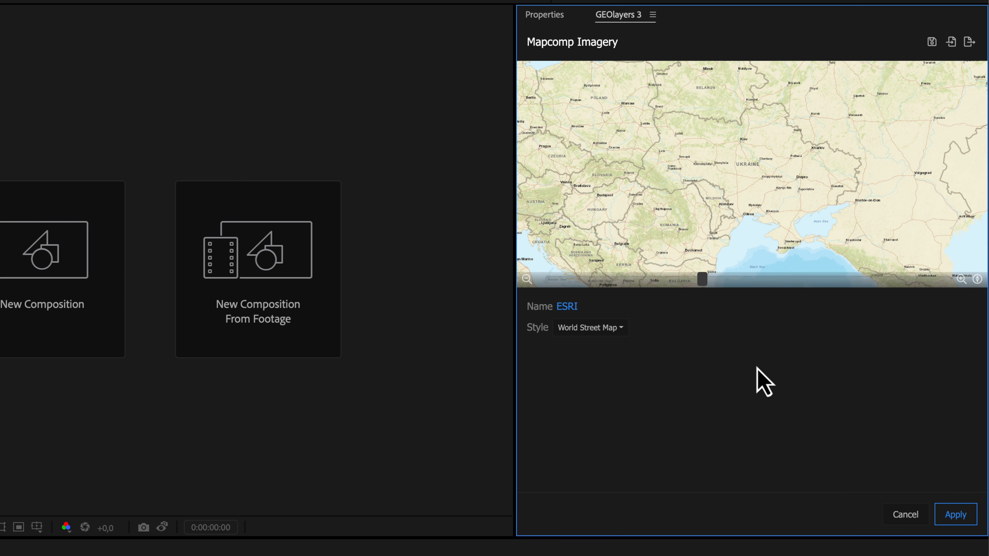
click(584, 329)
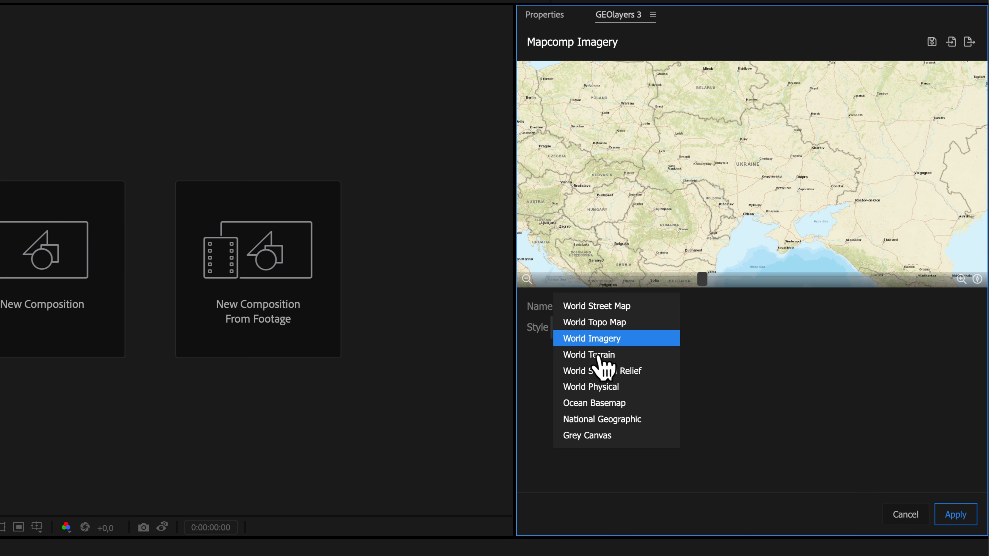
click(647, 372)
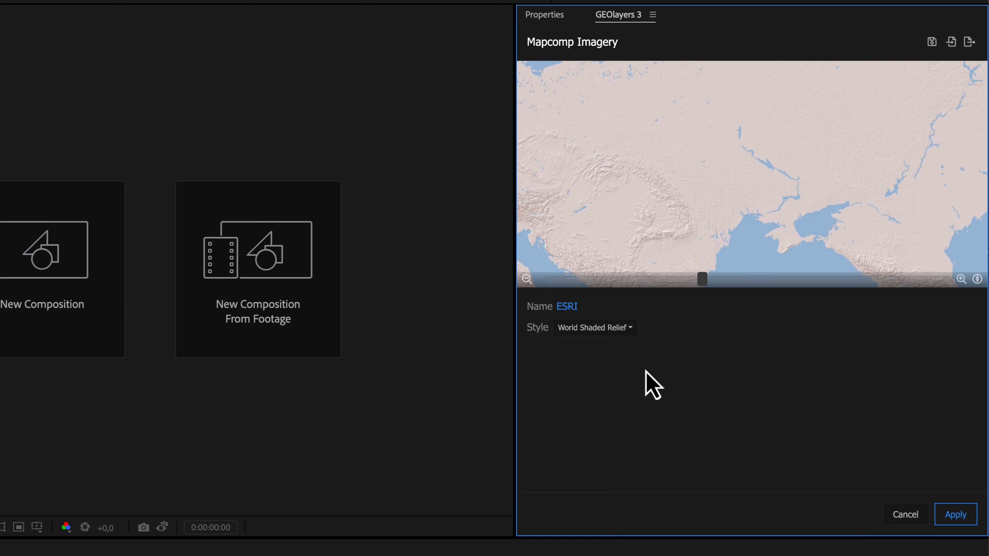
click(958, 517)
click(958, 516)
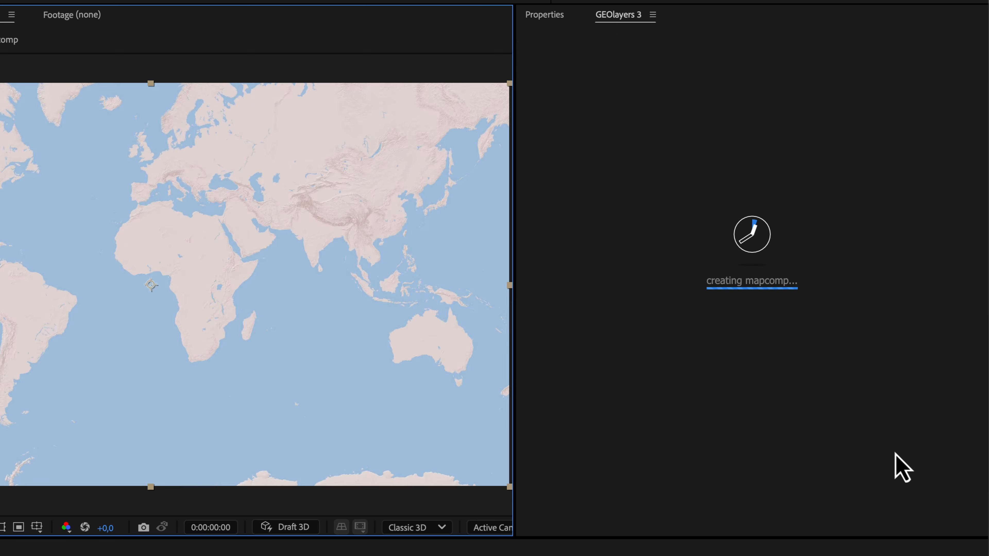
click(970, 32)
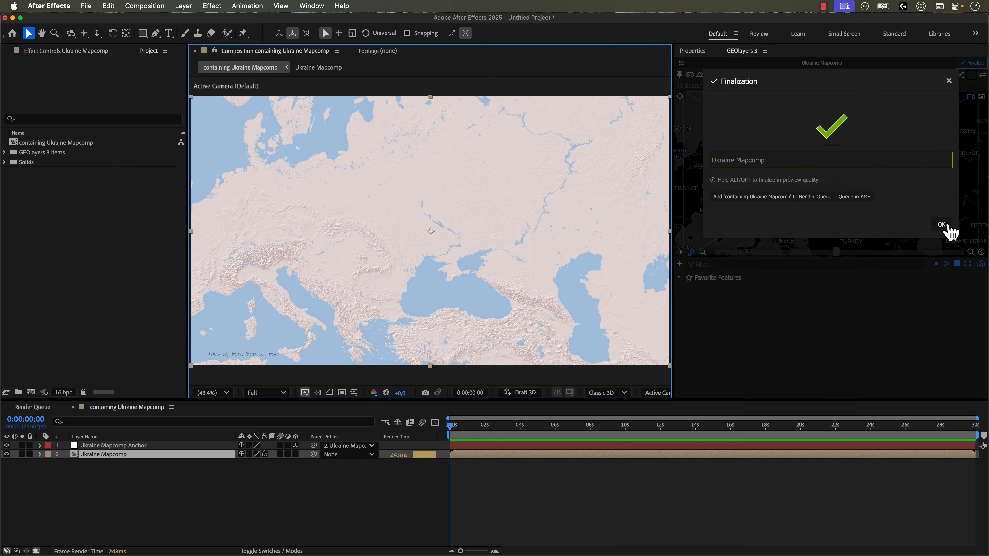
click(942, 225)
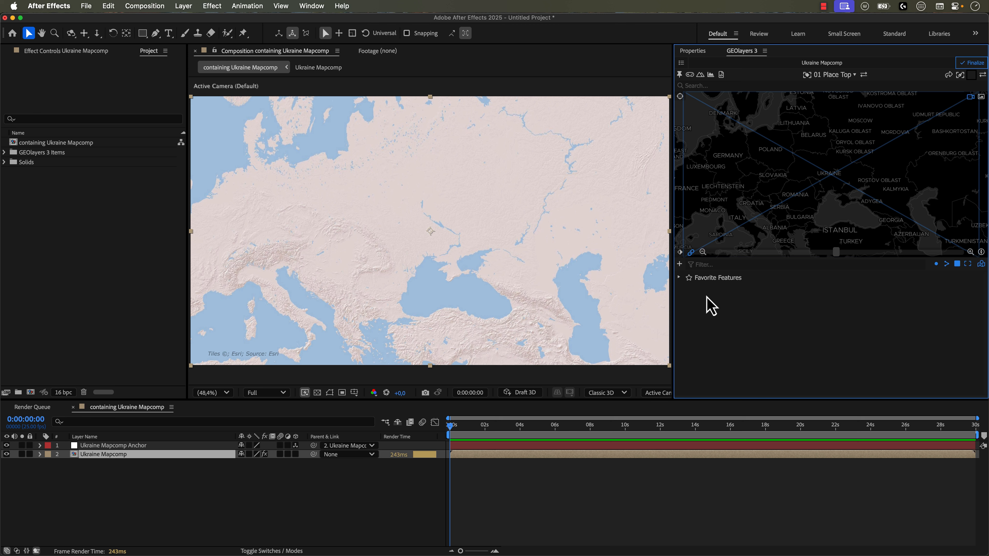
Step: Download the Natural Earth Countries and Country Boundary Lines datasets into the feature browser
click(679, 264)
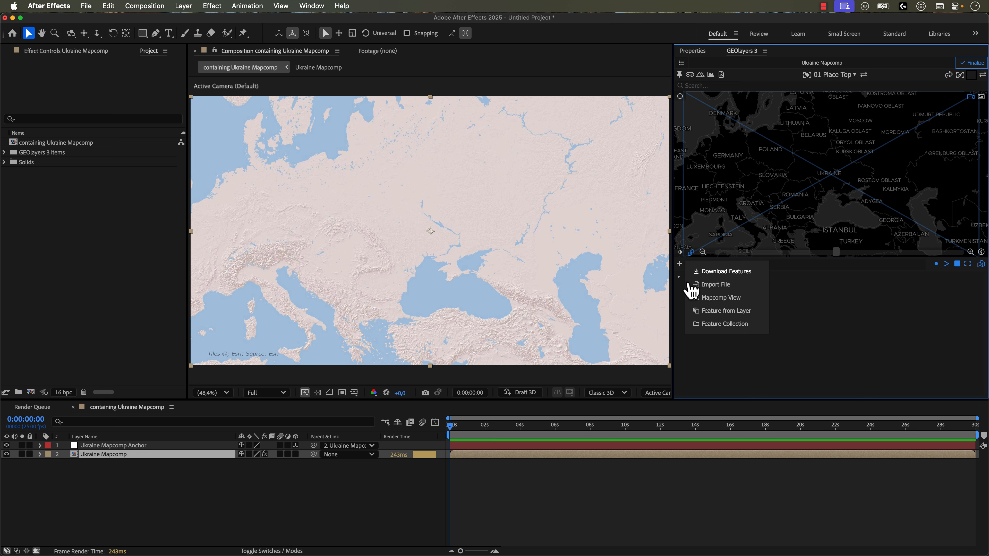
click(725, 272)
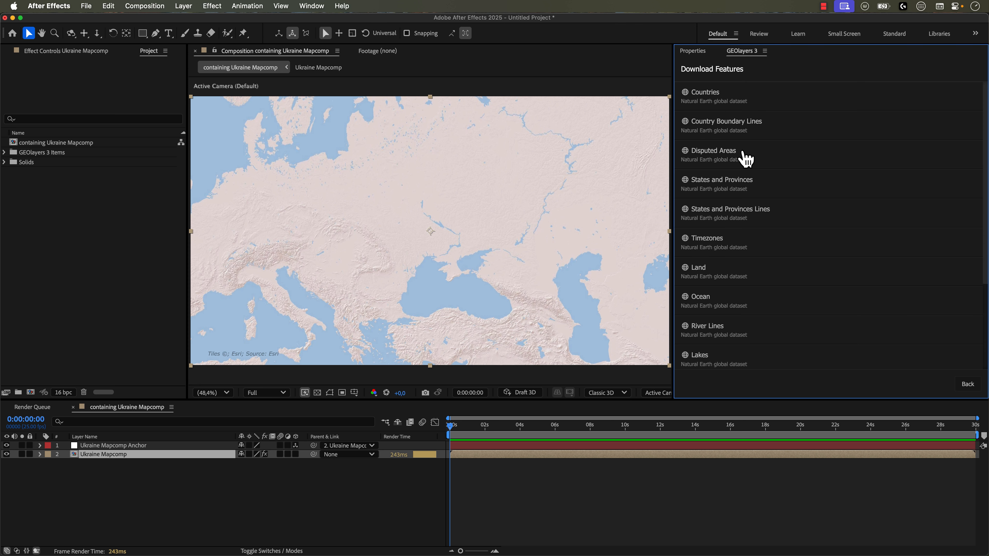
click(723, 102)
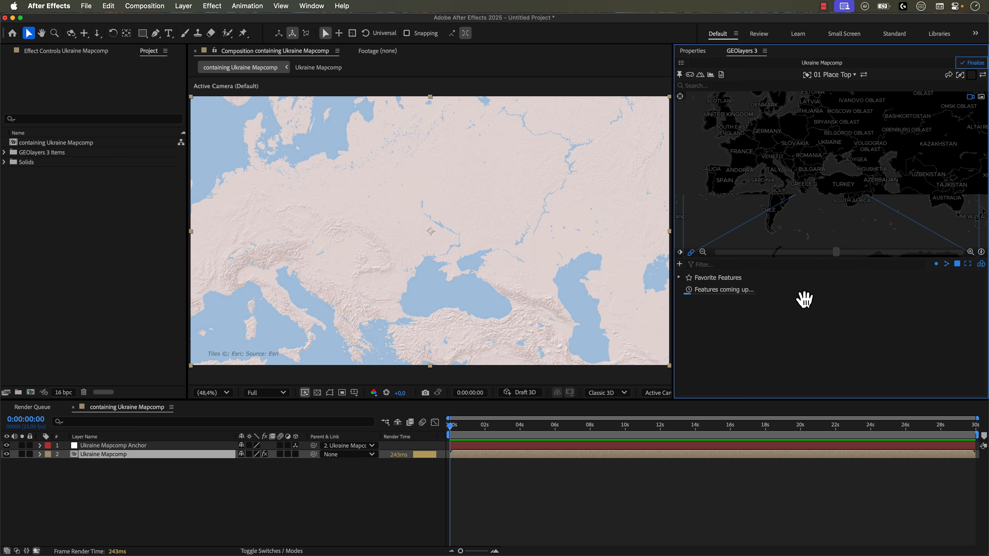
click(680, 264)
click(725, 277)
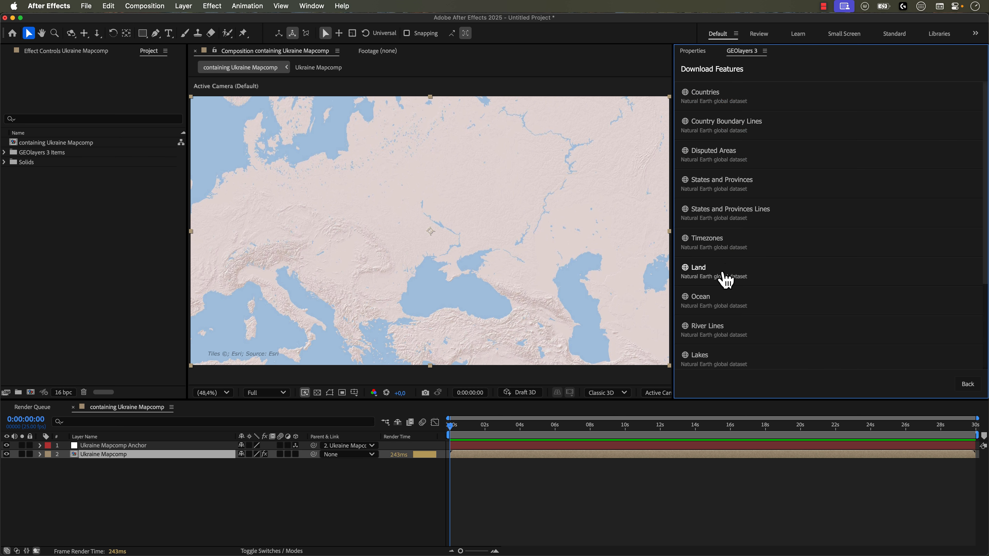
click(739, 131)
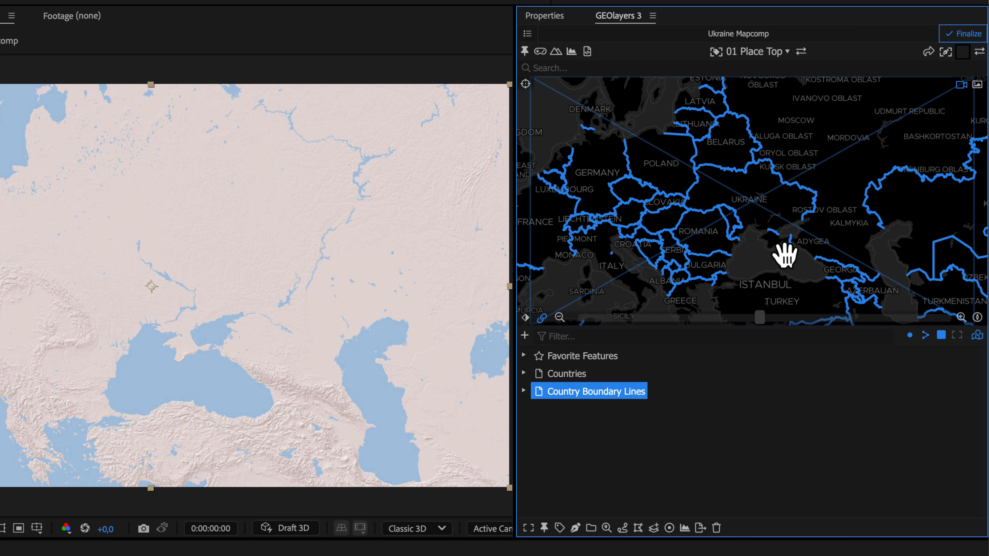
Step: Download the Natural Earth Disputed Areas dataset into the feature browser
click(524, 336)
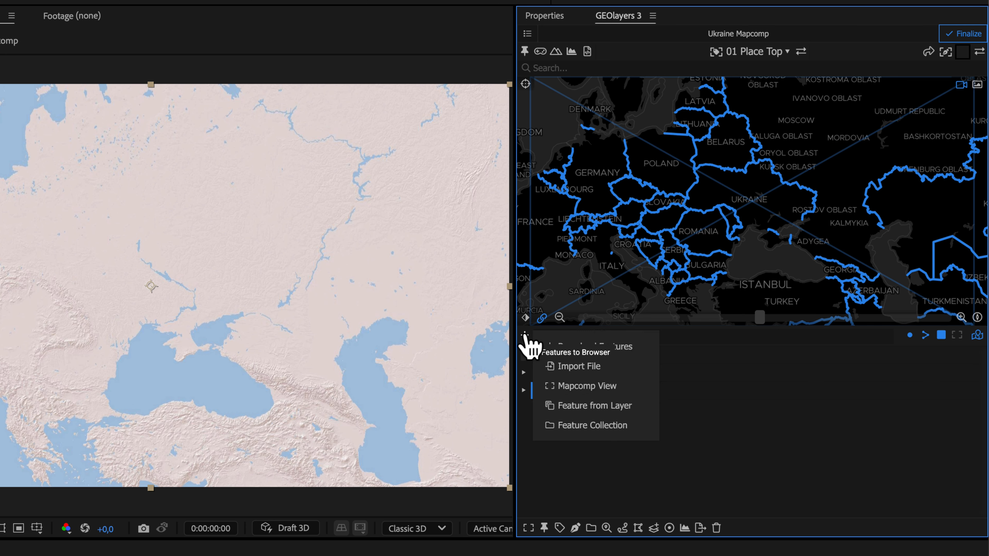
click(562, 345)
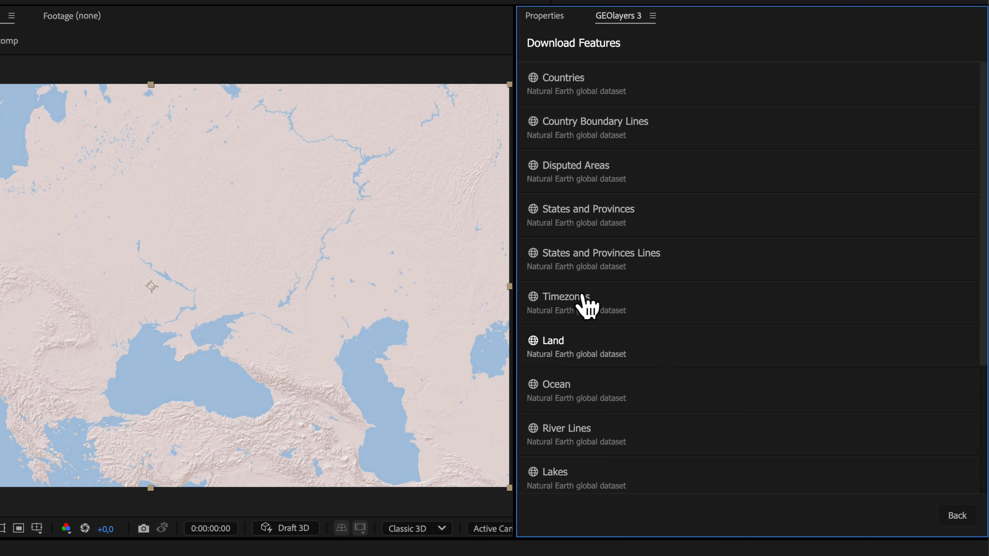
click(588, 176)
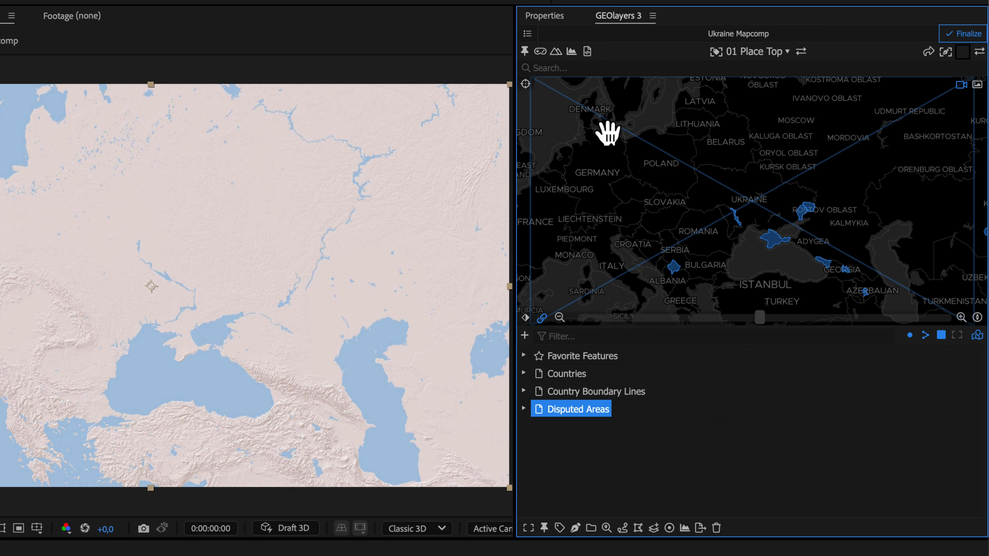
Step: Search for Ukraine and add its Natural Earth sovereign country shape to the feature browser
click(584, 68)
text(ukrai)
key(Return)
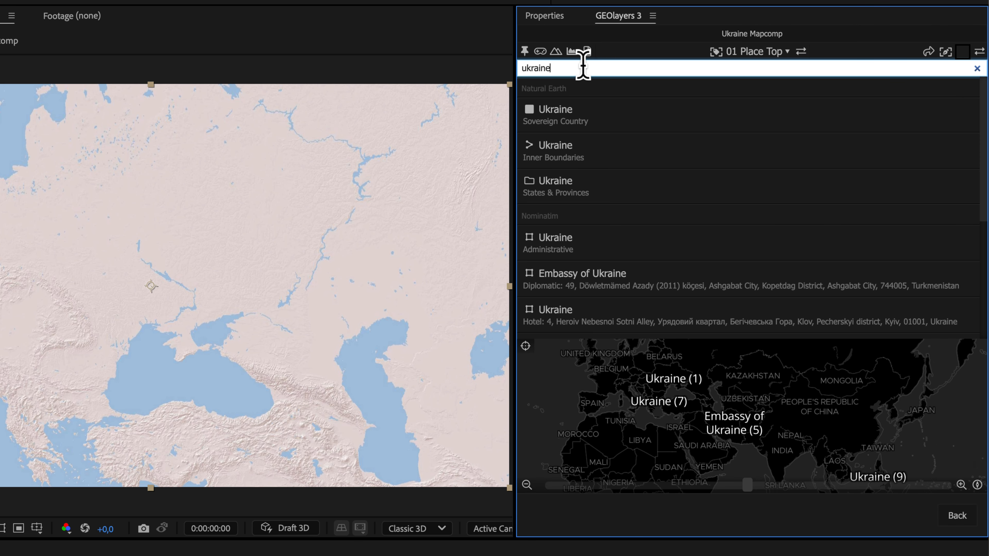
click(634, 111)
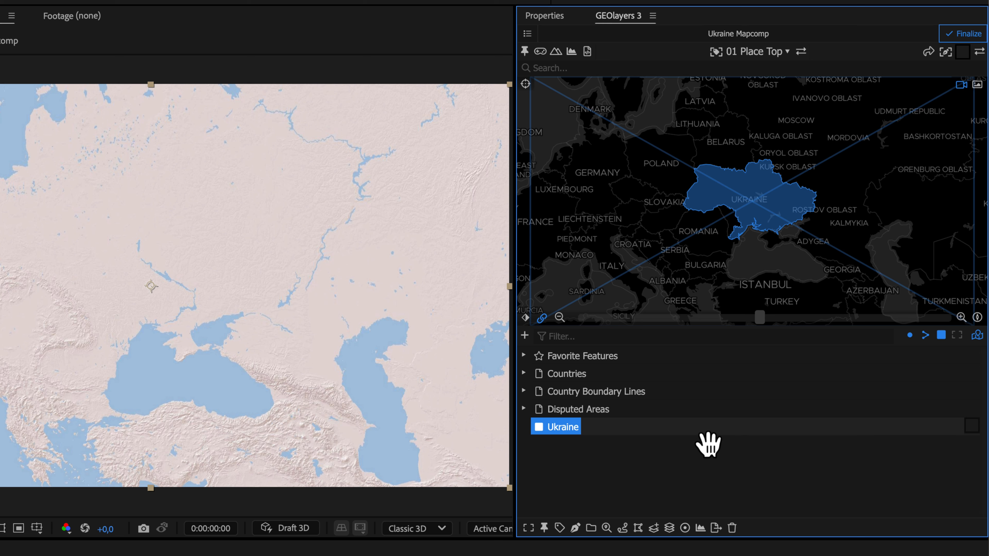
Step: Reframe the mapcomp view closer around Ukraine, using the selected country shape as a guide
click(566, 503)
scroll(778, 214, up, 3)
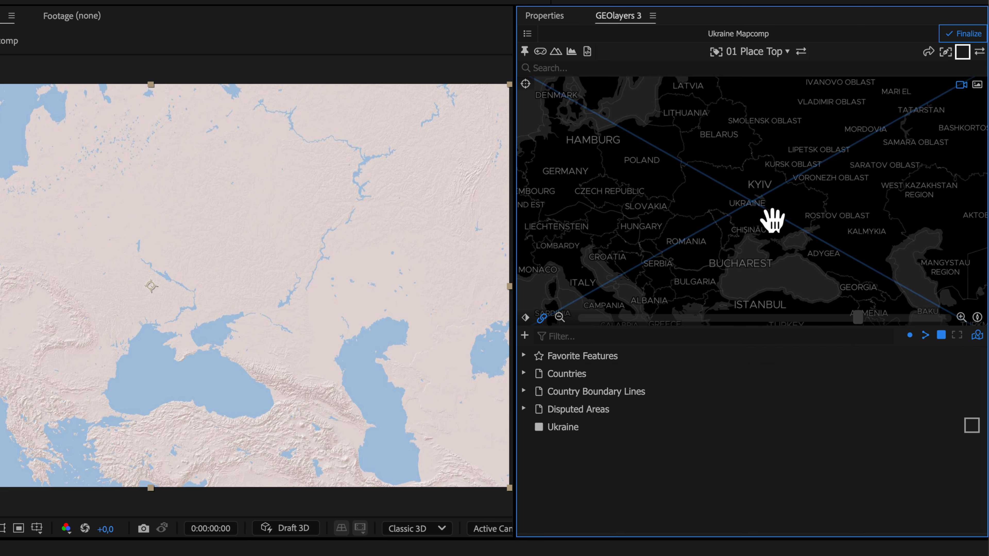
click(564, 429)
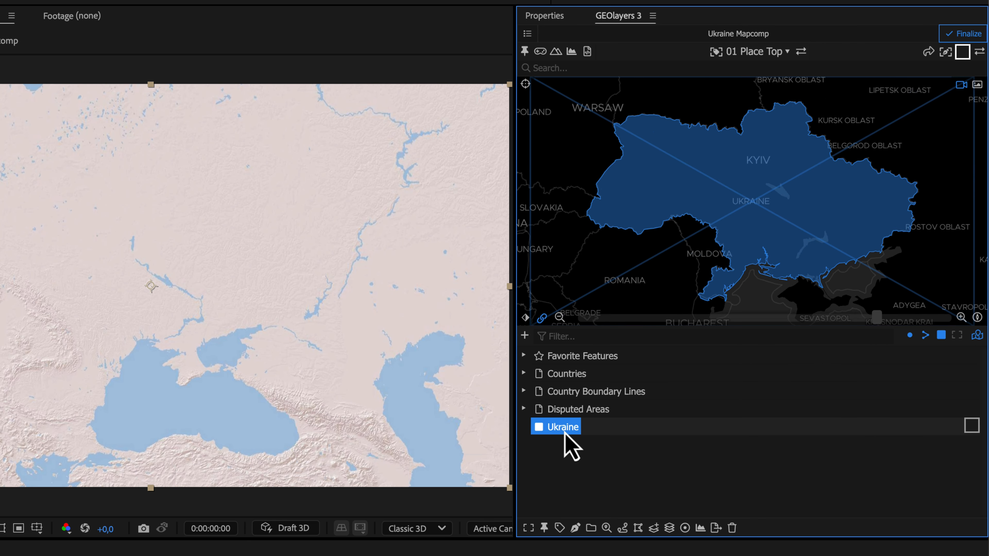
scroll(780, 224, down, 3)
scroll(780, 225, down, 4)
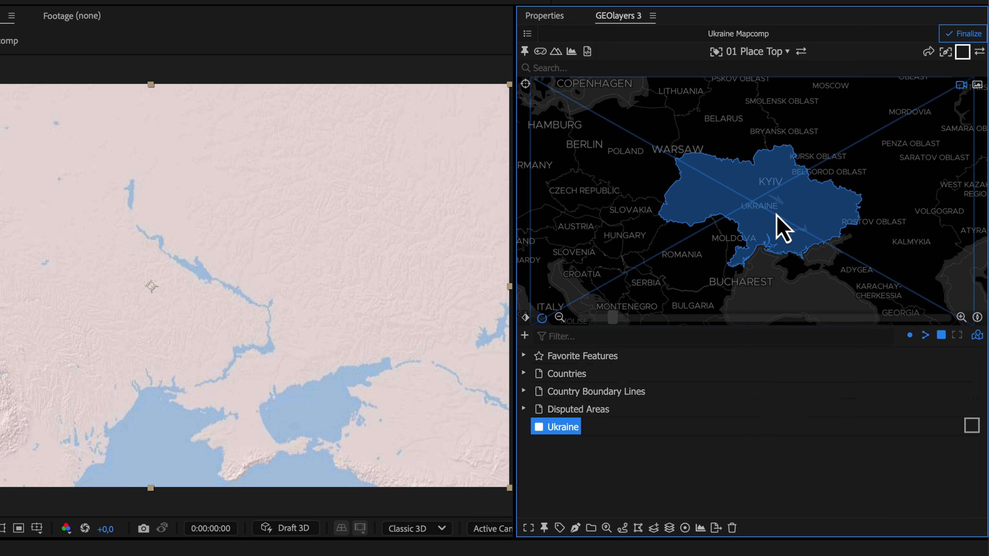
drag(786, 221, 779, 217)
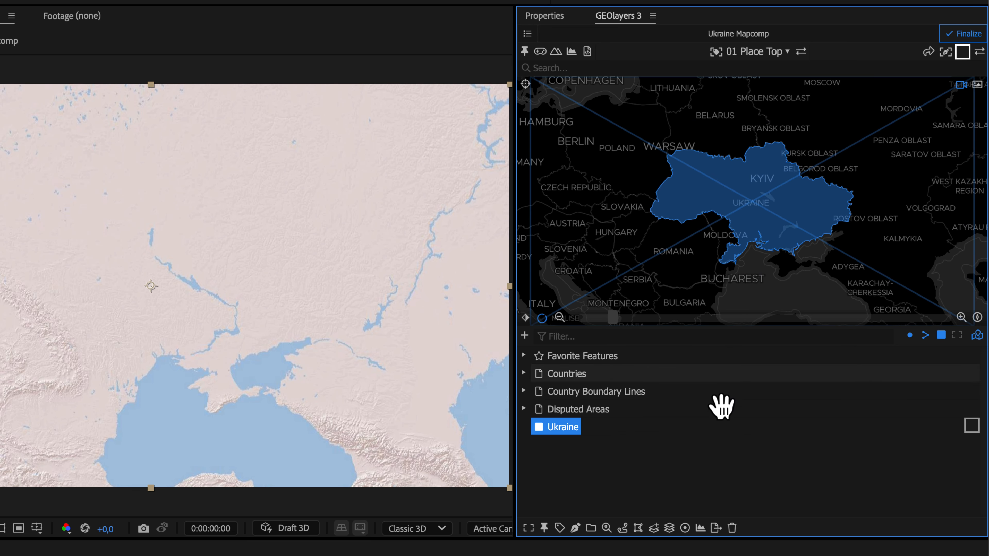
Step: Assign the Label color 1 Line style to all the individual lines in the Country Boundary Lines collection
click(570, 393)
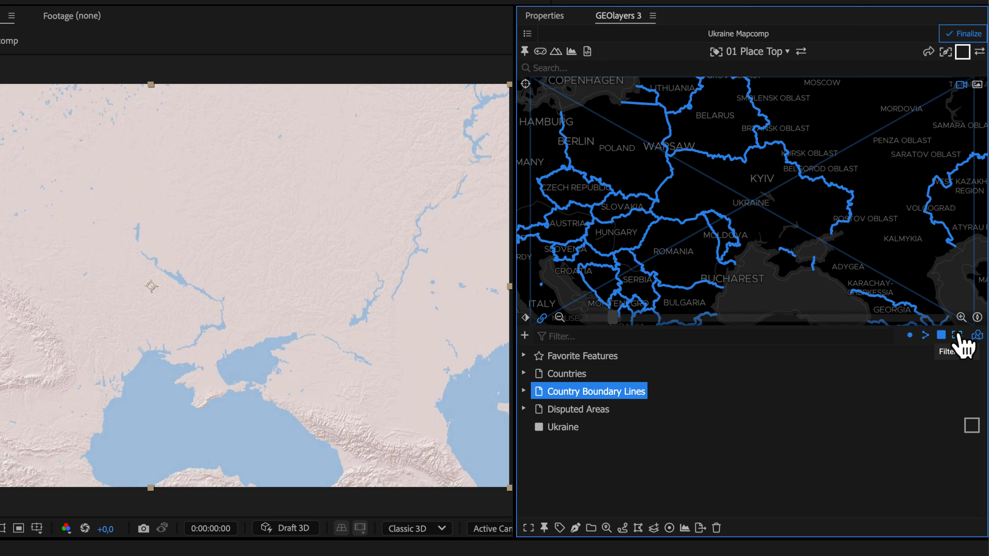
click(524, 391)
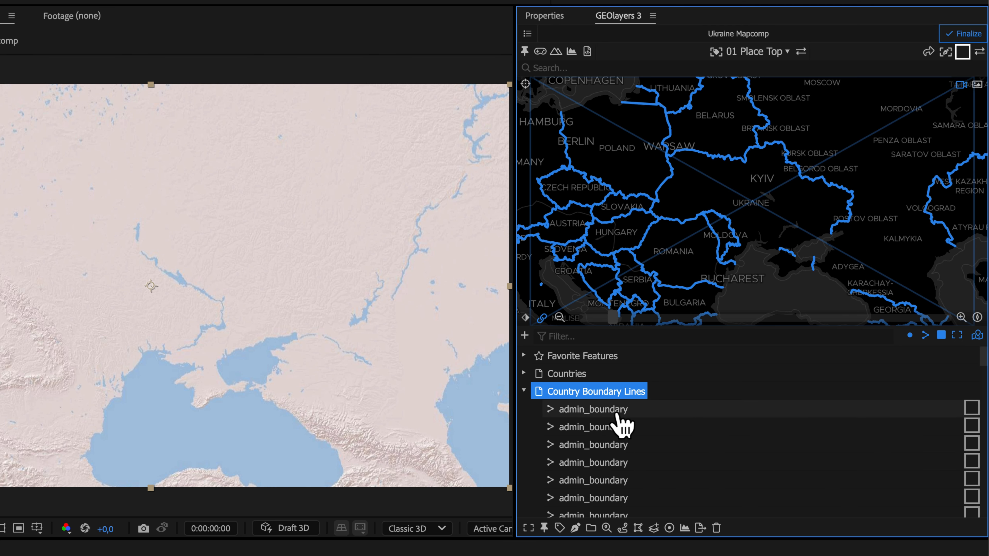
scroll(619, 415, down, 1)
click(618, 415)
click(614, 408)
scroll(613, 414, down, 5)
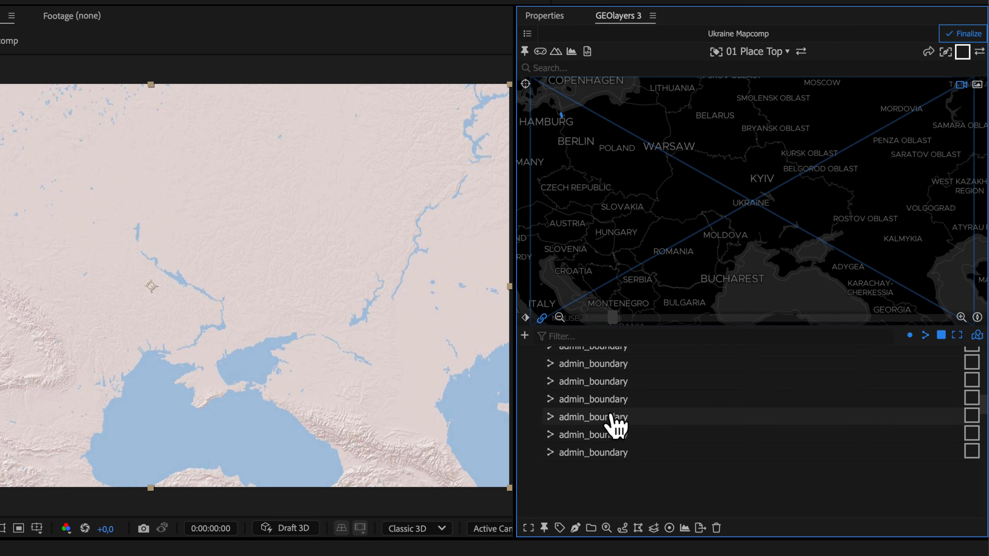
scroll(610, 425, down, 2)
shift+click(611, 474)
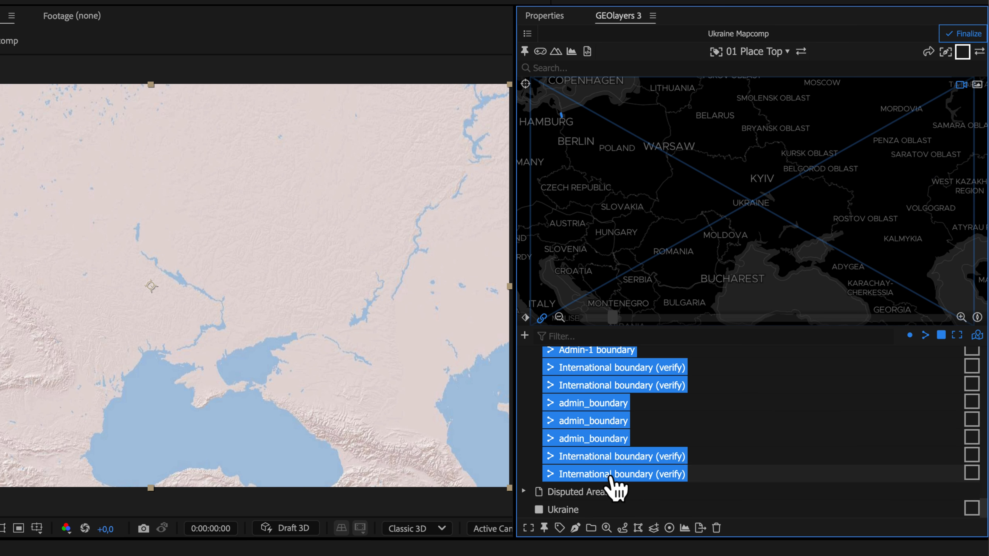
scroll(614, 487, up, 5)
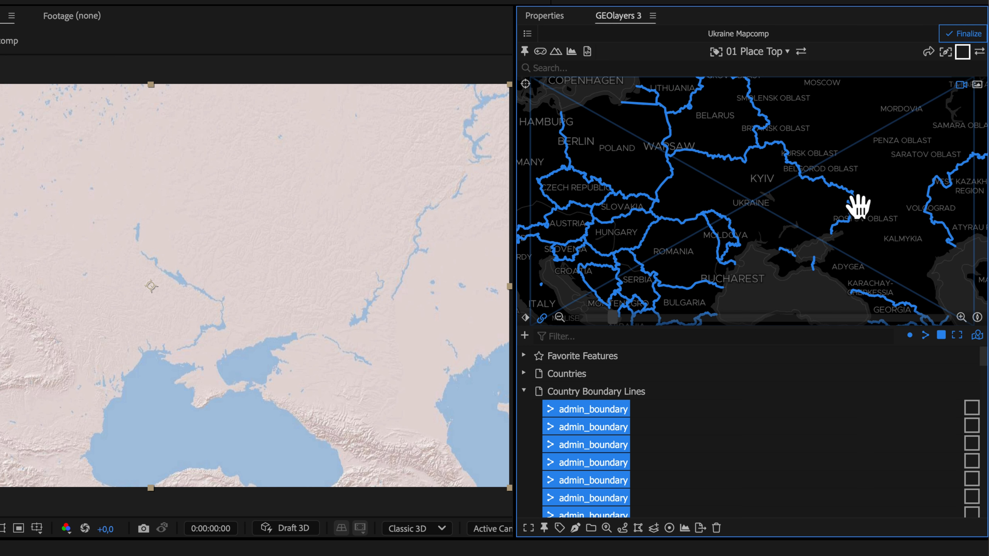
click(964, 53)
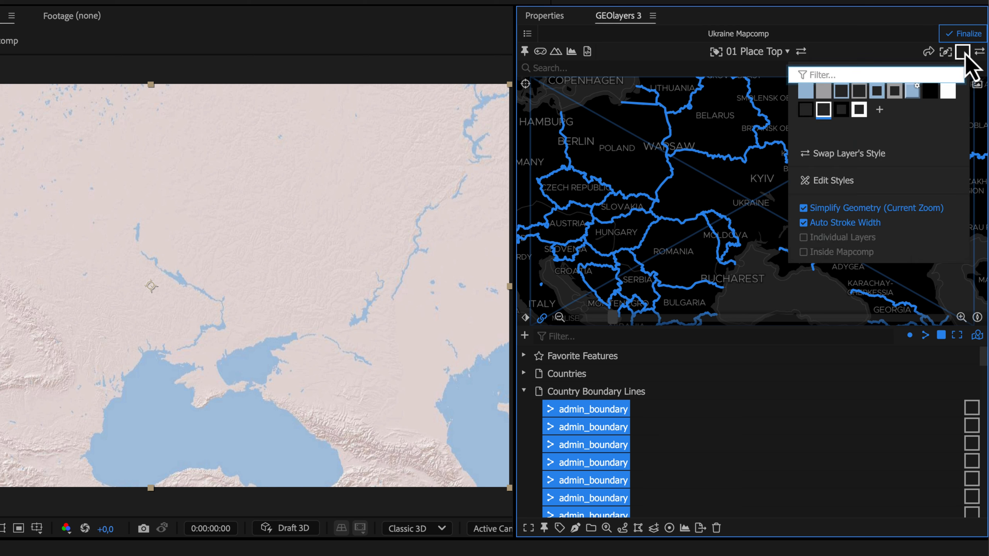
click(808, 111)
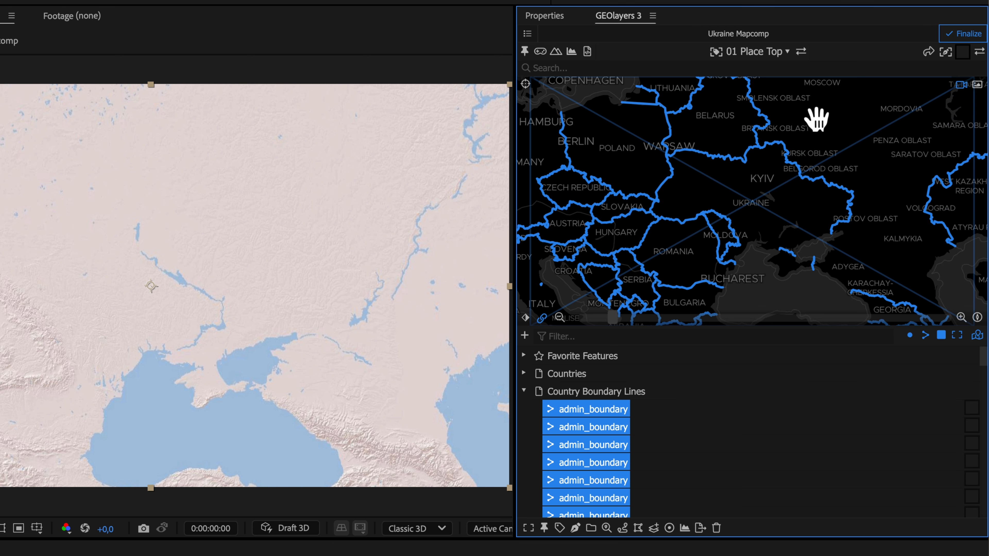
Step: Edit the Label color 1 Line style to a stroke opacity of 55% and a width of 3 px
click(962, 51)
click(822, 180)
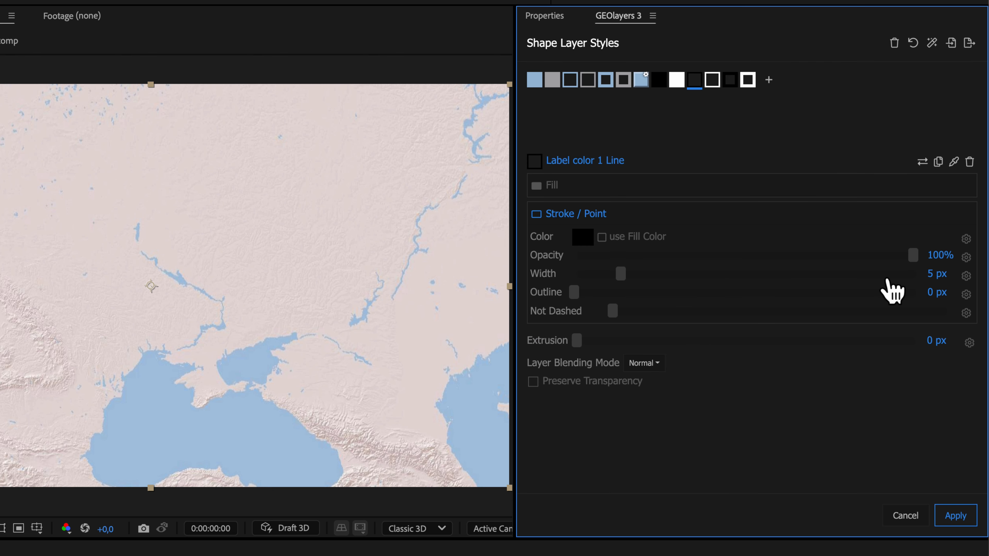
click(940, 255)
text(55)
key(Return)
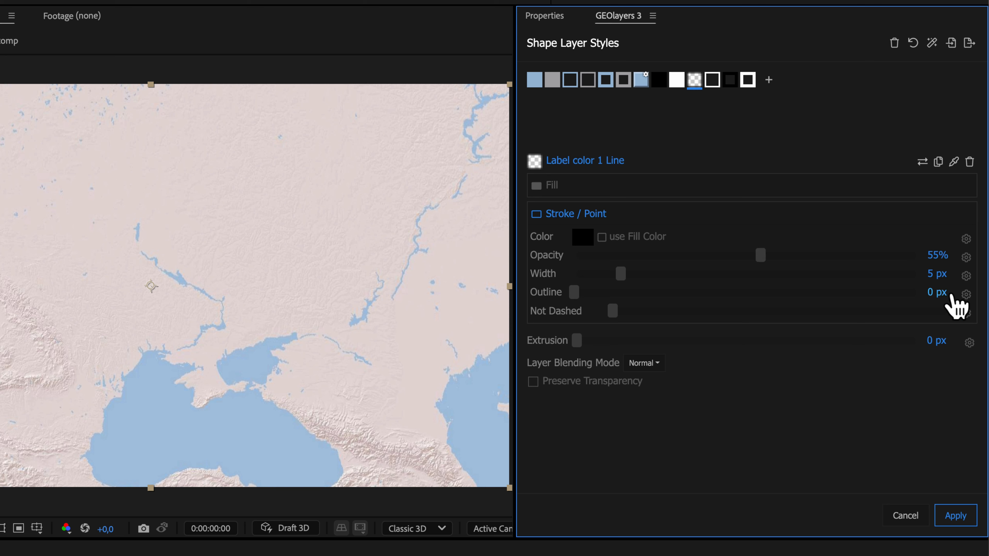
click(937, 277)
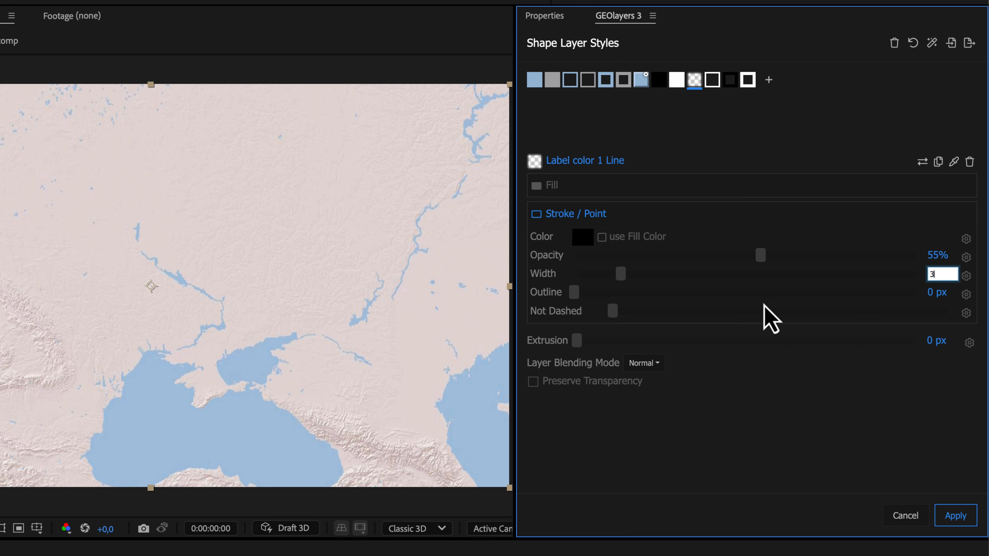
key(Return)
click(956, 516)
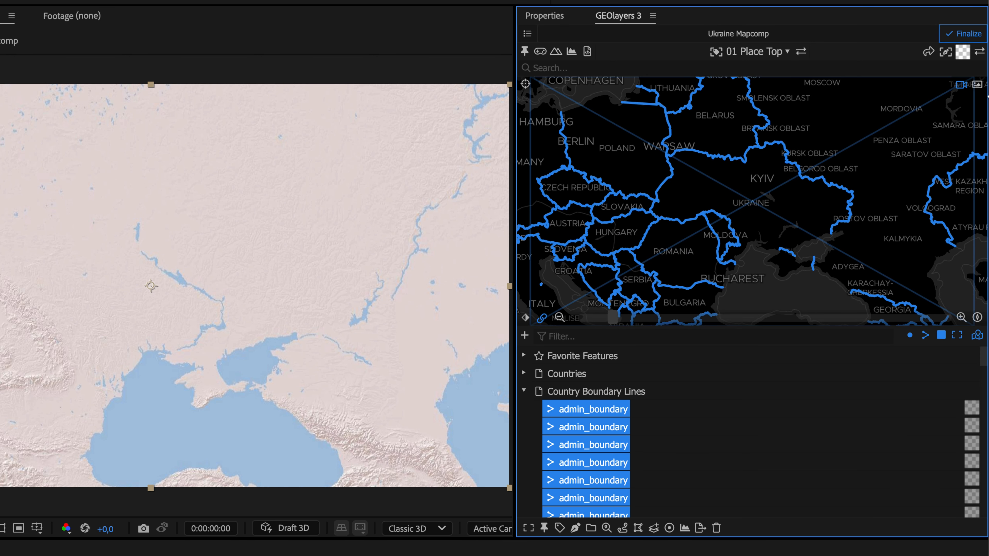
click(963, 51)
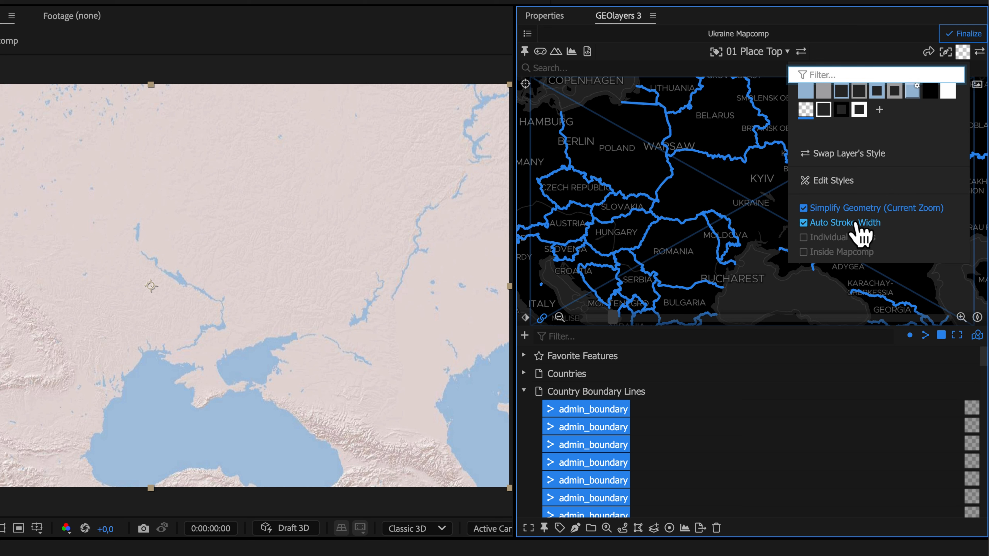
click(962, 52)
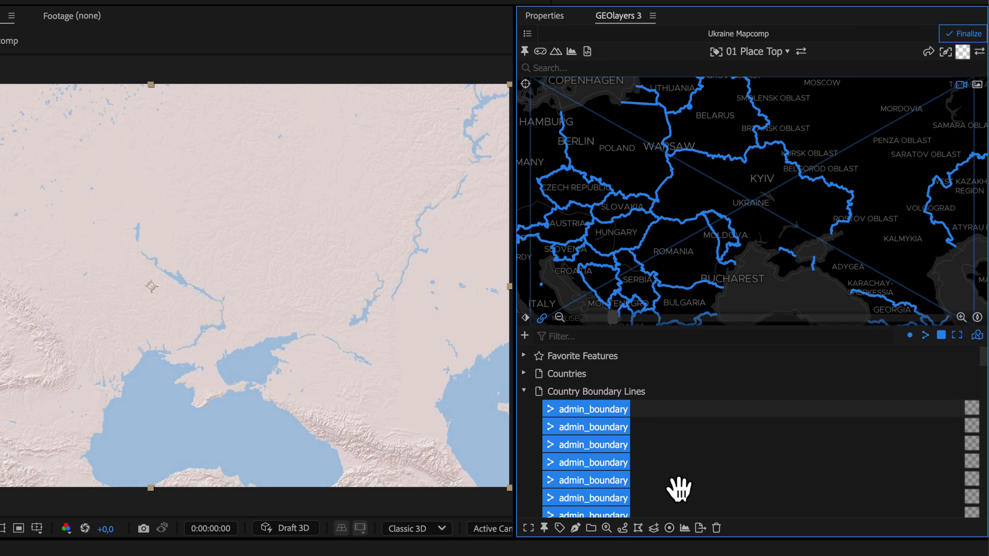
Step: Draw the selected country boundary lines as a single shape layer in the composition and rename that layer Borders
click(576, 529)
click(642, 468)
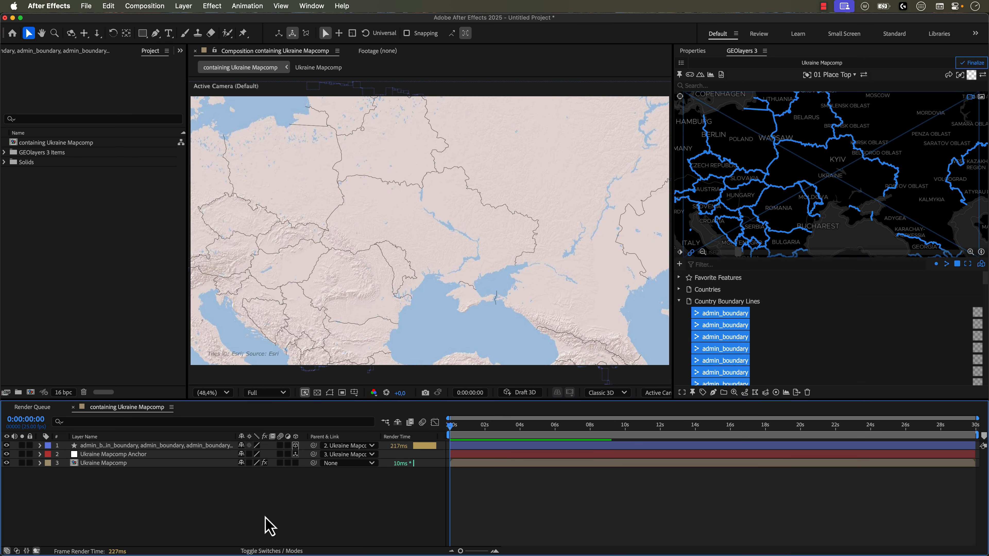
click(126, 446)
key(Return)
text(Borders)
key(Return)
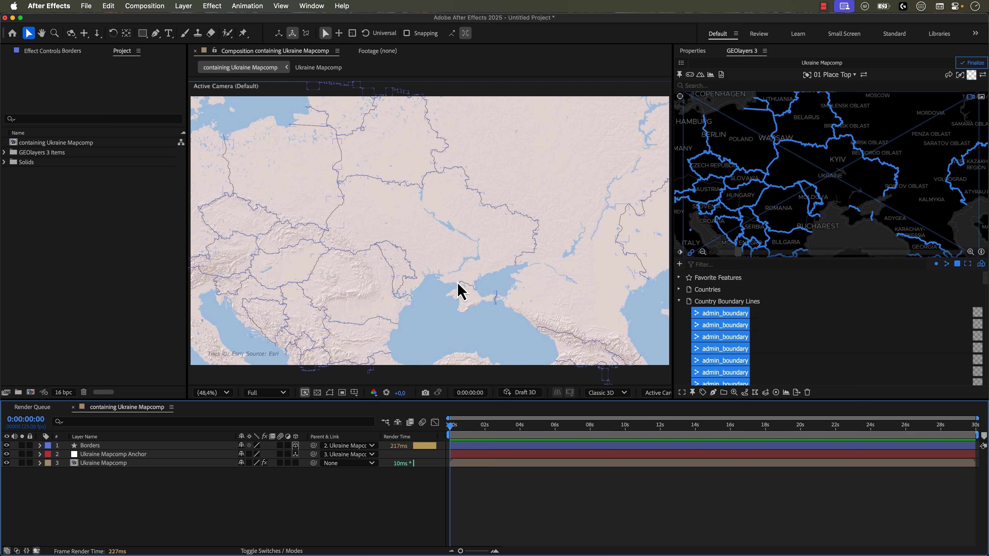
Step: Hide the Admin-1 boundary line running across the north of Crimea in the Borders layer
key(slash)
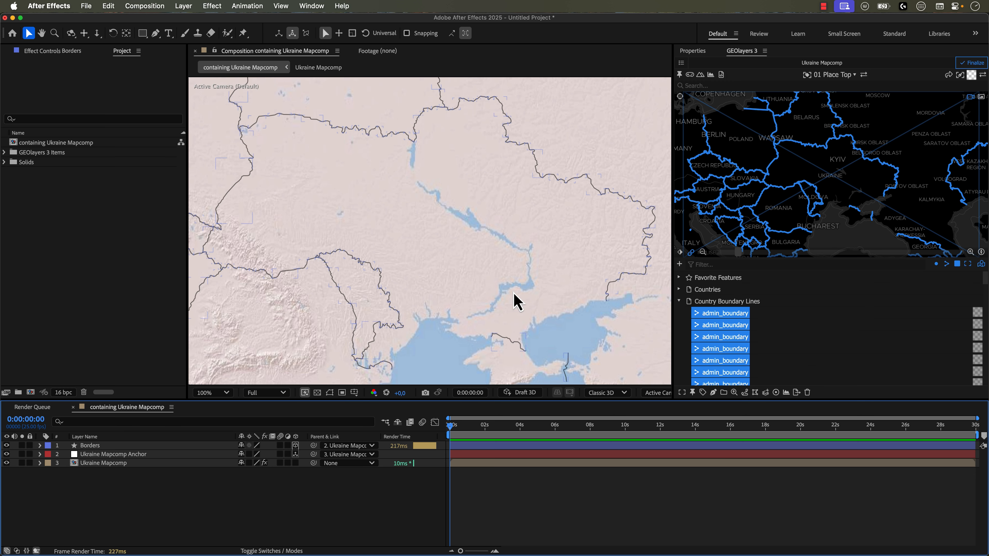
key(h)
drag(505, 280, 450, 222)
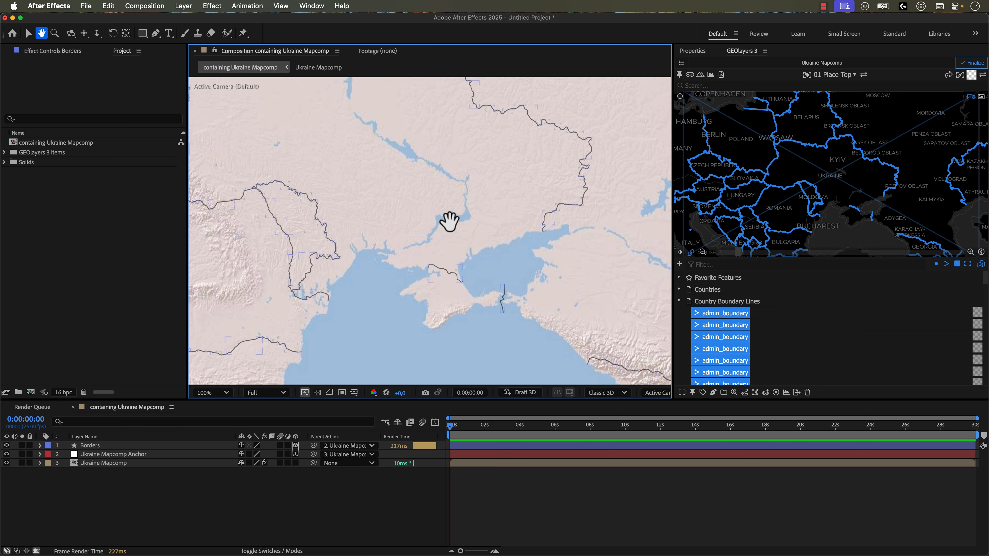
key(v)
click(449, 278)
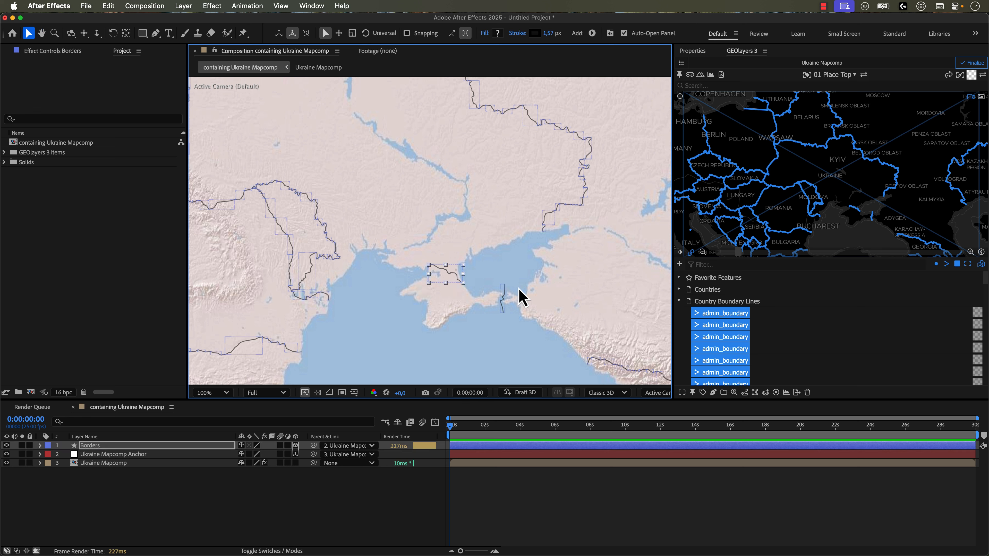
click(522, 298)
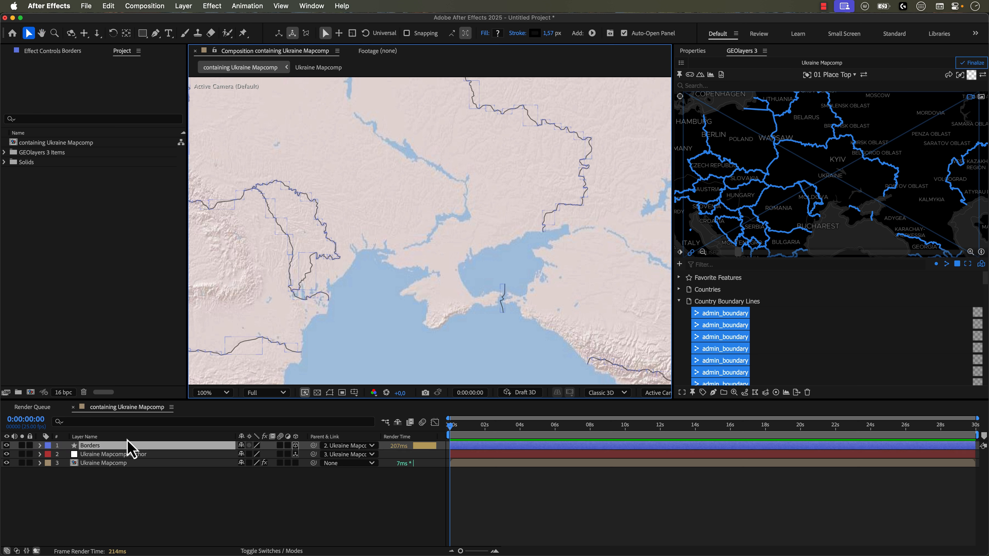
key(super+z)
scroll(57, 526, down, 3)
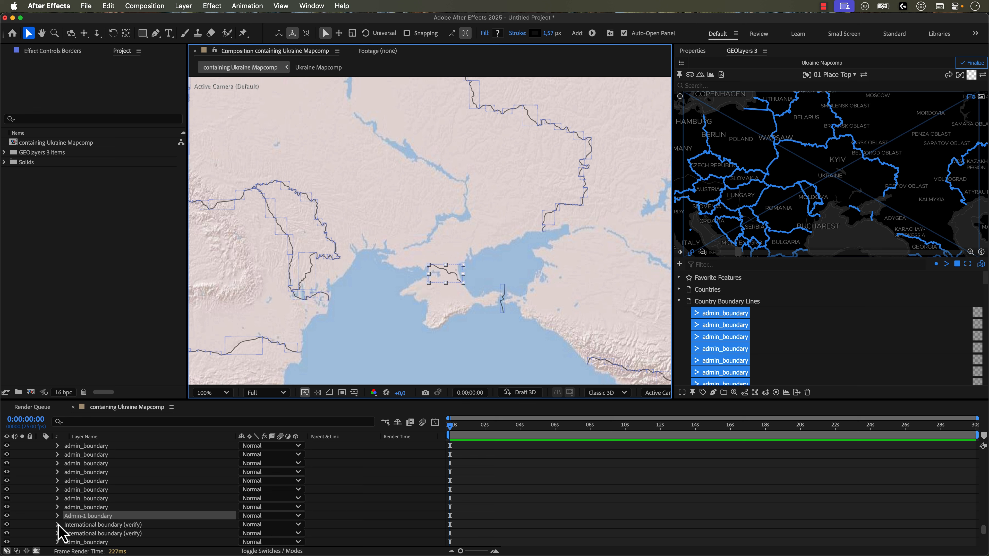
click(7, 516)
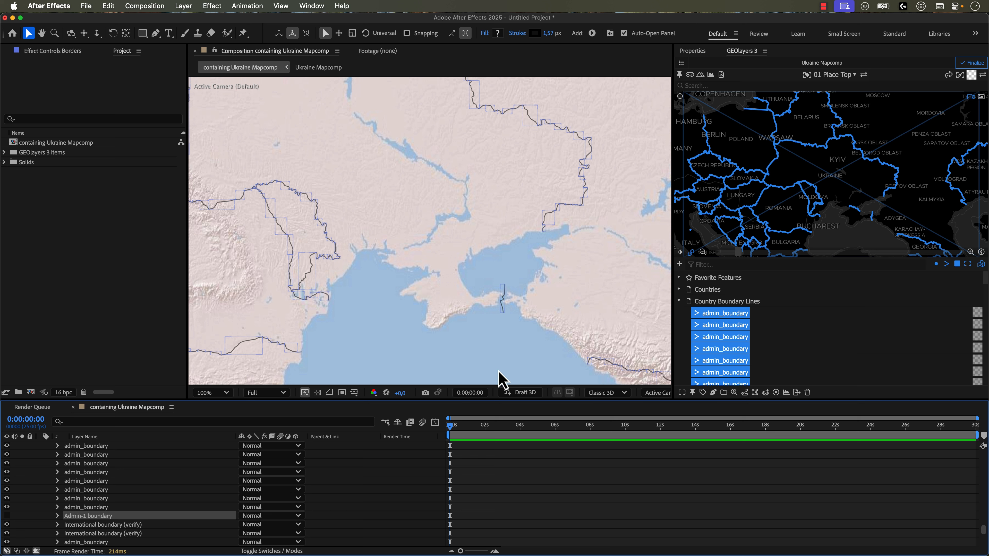
Step: Hide the International boundary (verify) line through the strait east of Crimea in the Borders layer
click(503, 298)
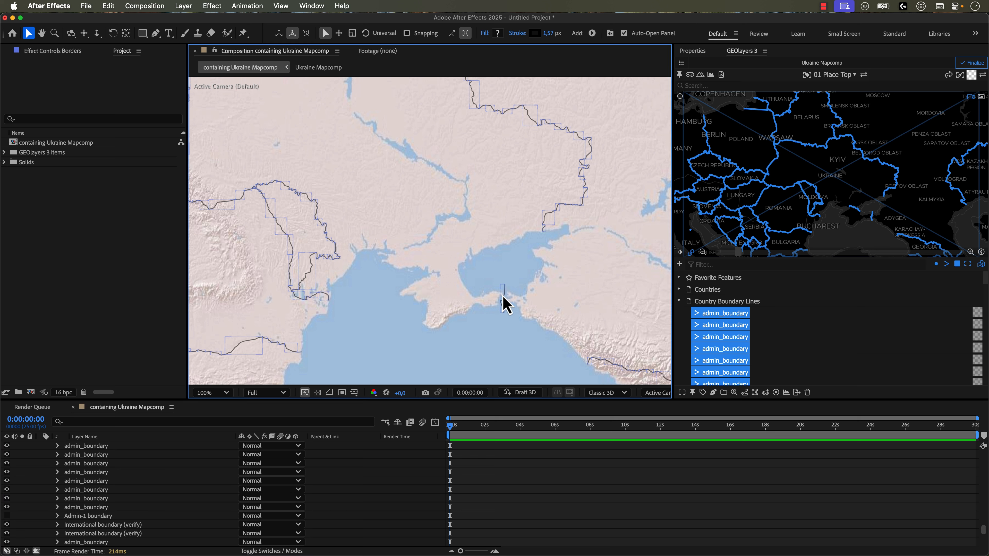
click(503, 299)
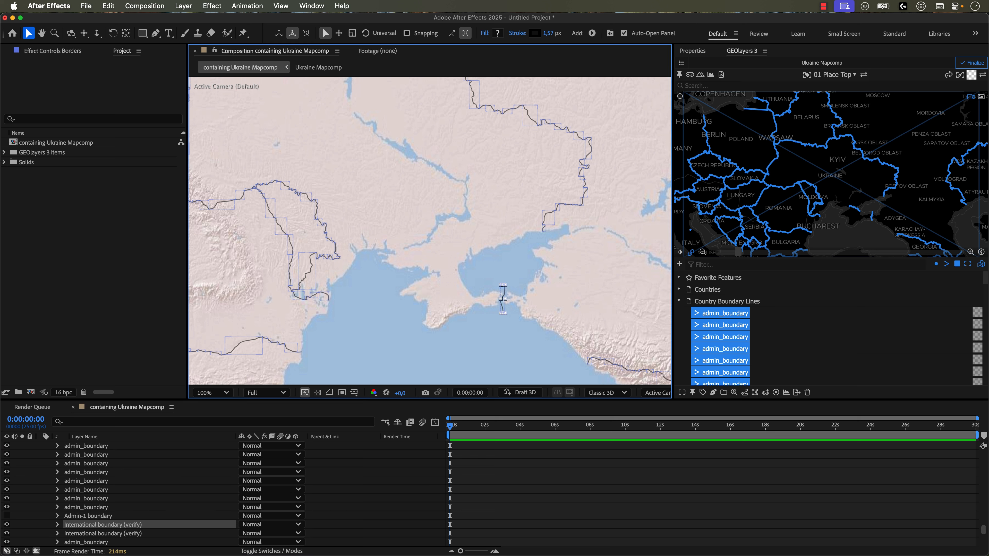
click(7, 524)
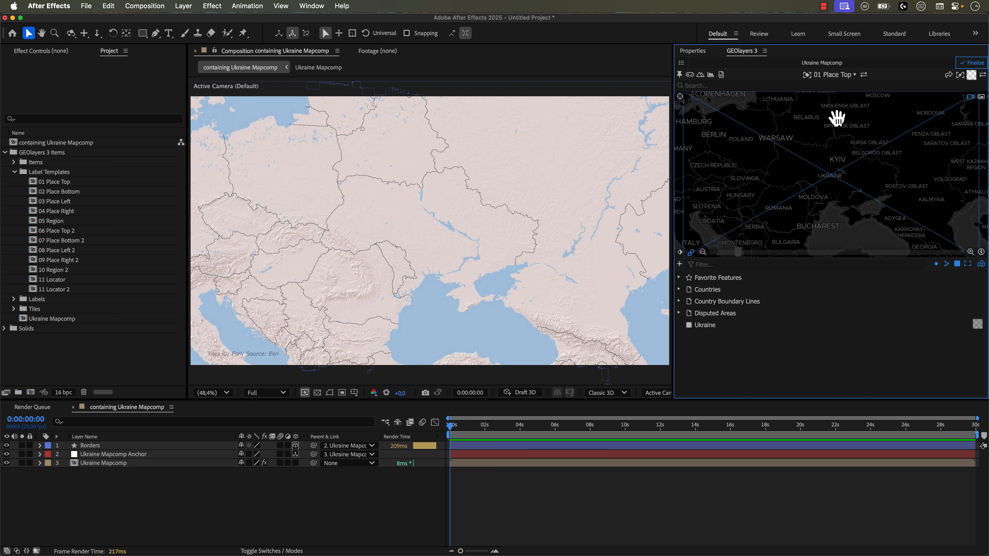
Step: Add a new GEOlayers label template and show its composition against the transparency grid
click(840, 83)
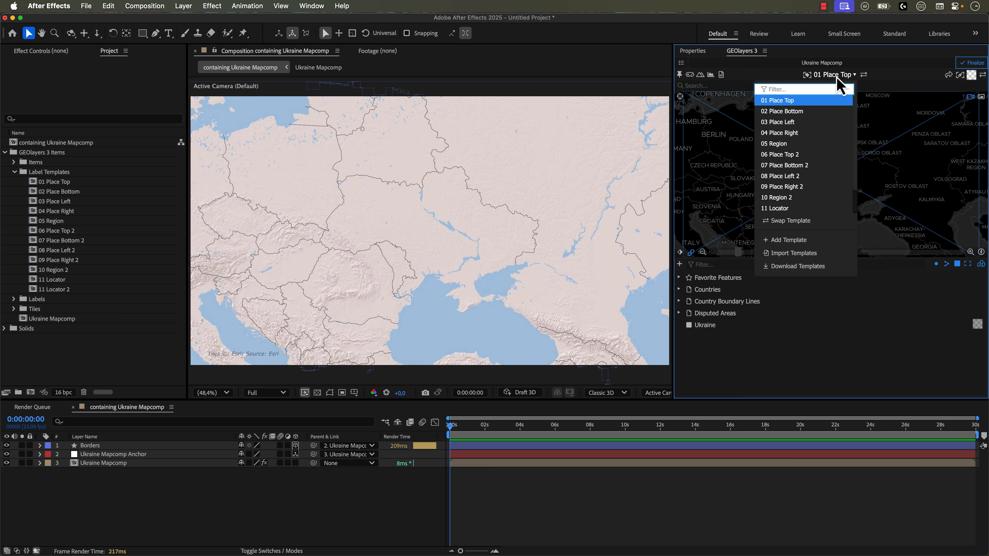
click(798, 241)
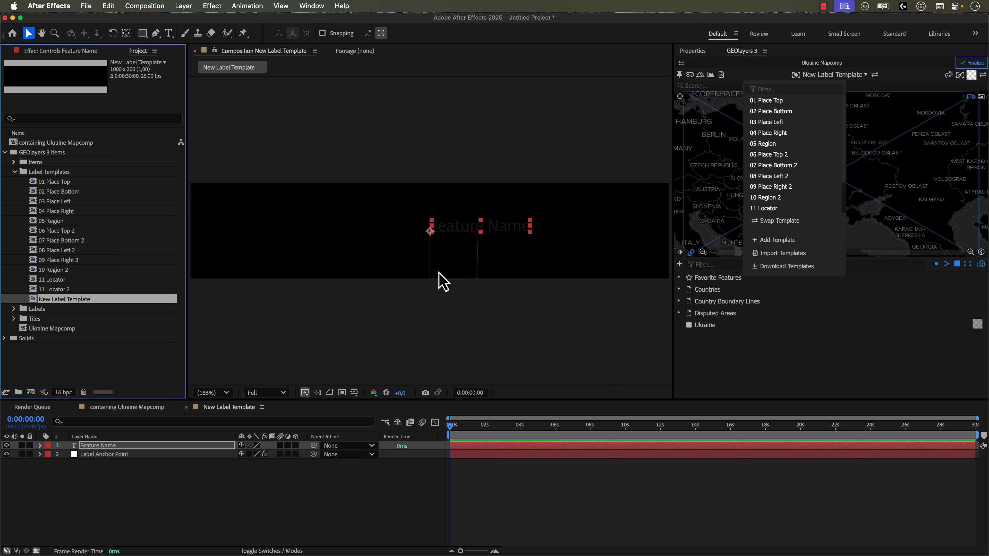
click(319, 393)
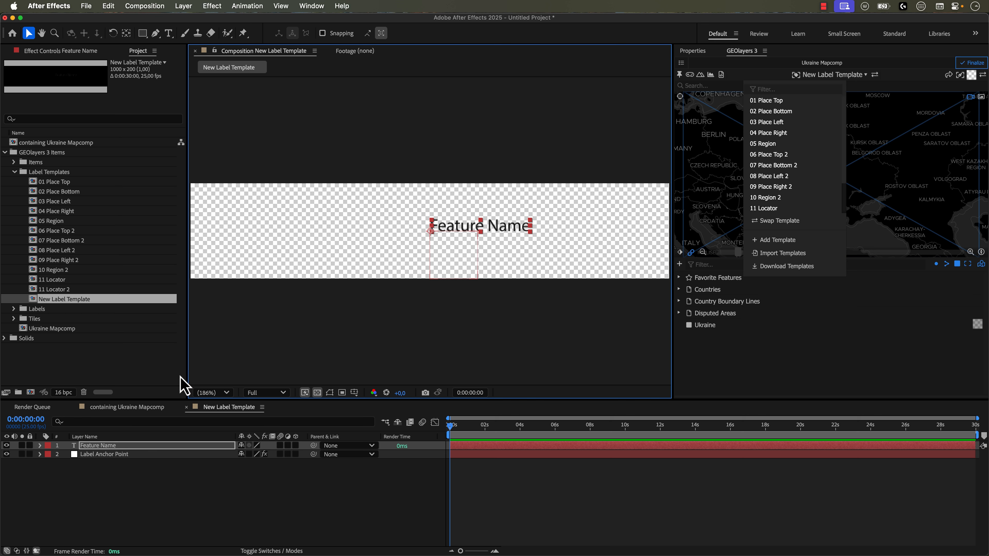
Step: Center the Feature Name text's paragraph alignment and align the layer to the vertical center of the label composition
click(109, 449)
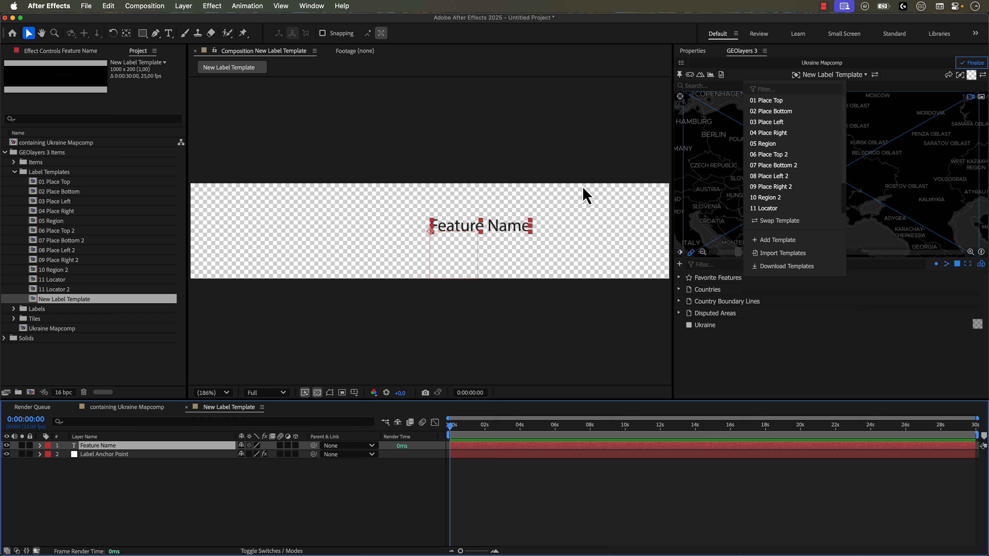
click(697, 51)
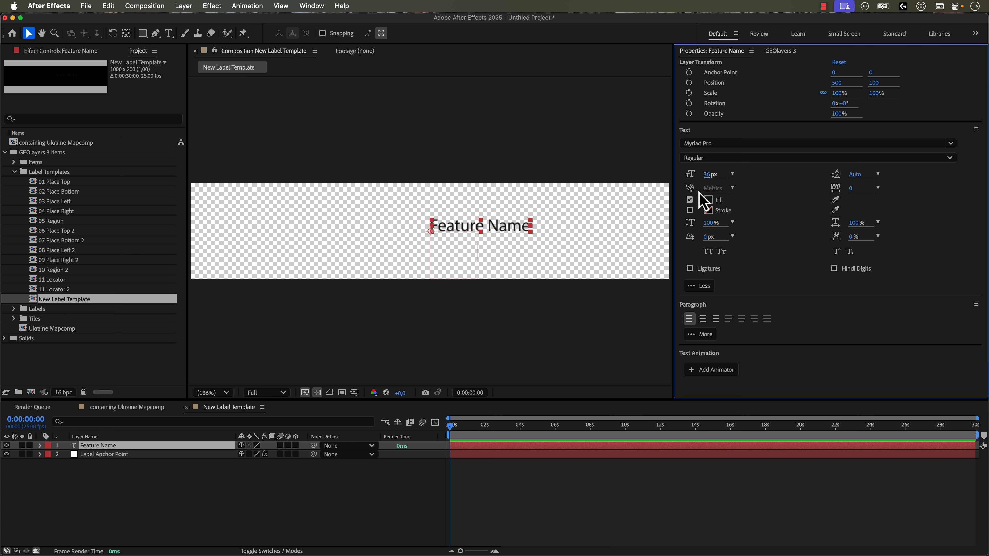
click(703, 320)
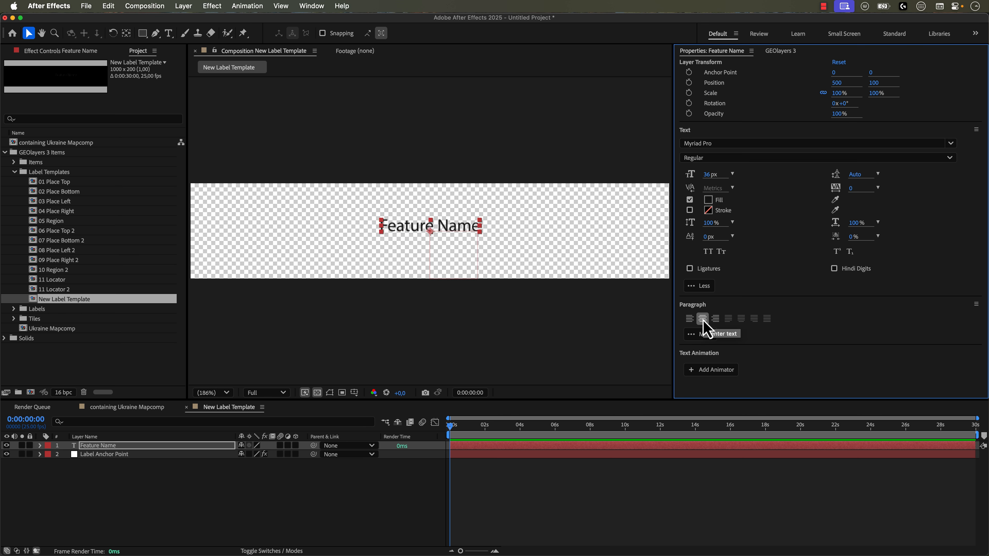
click(322, 9)
click(344, 85)
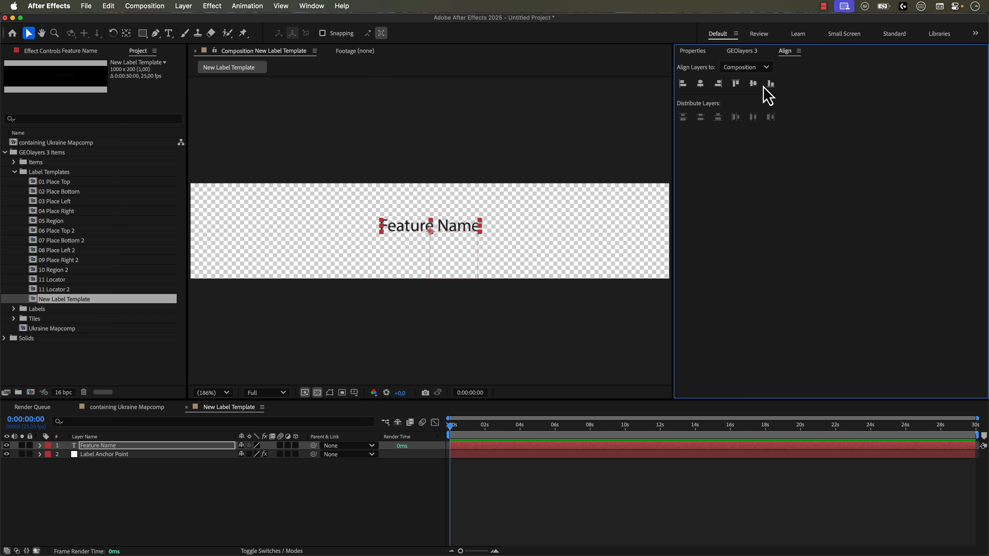
click(752, 84)
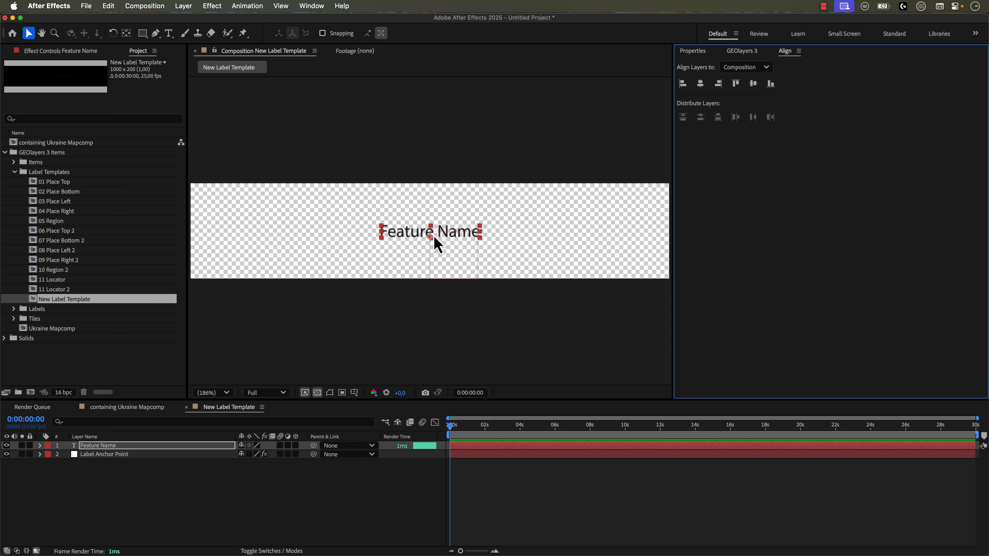
click(104, 455)
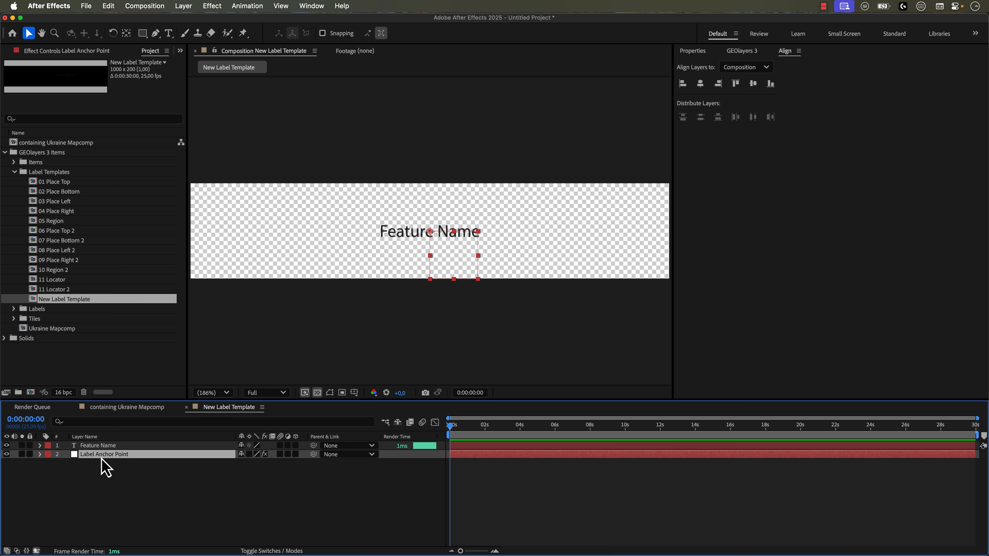
Step: Set the font of the Feature Name text layer to Spectral SC Regular
click(102, 446)
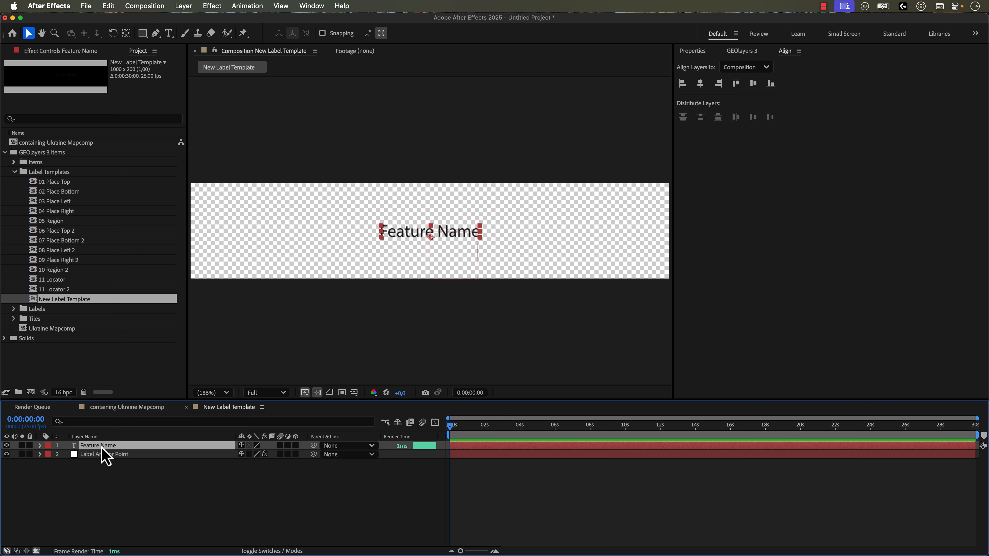
click(696, 52)
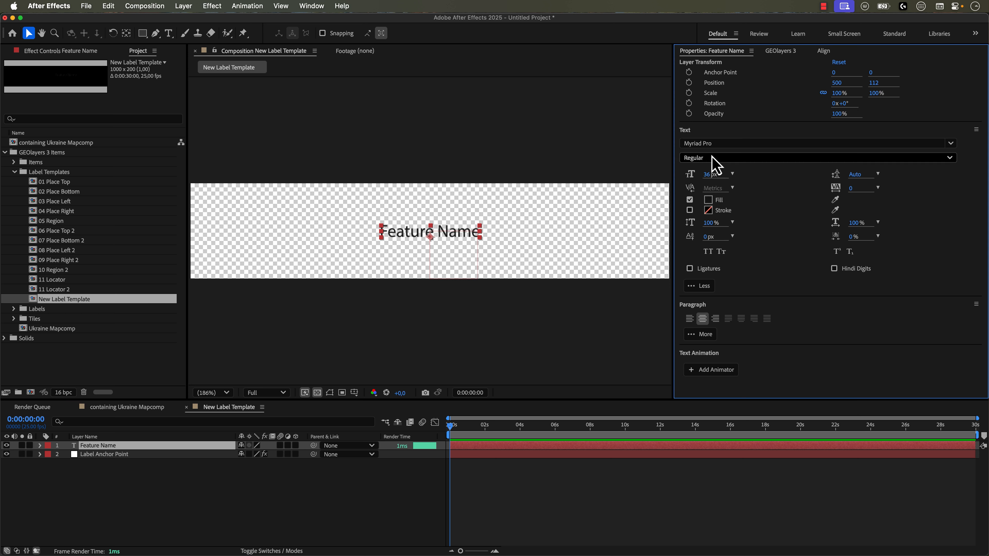
click(713, 143)
text(spec)
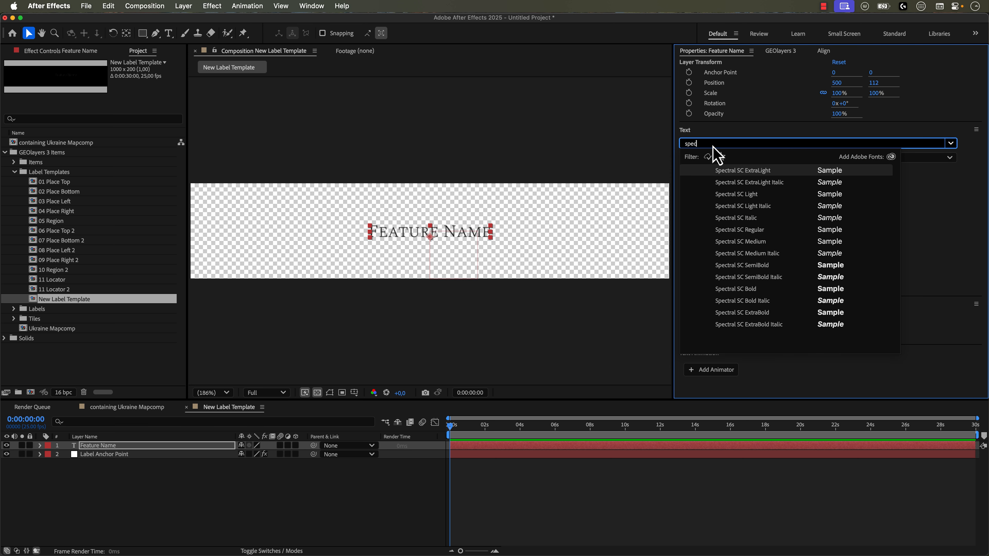
click(738, 230)
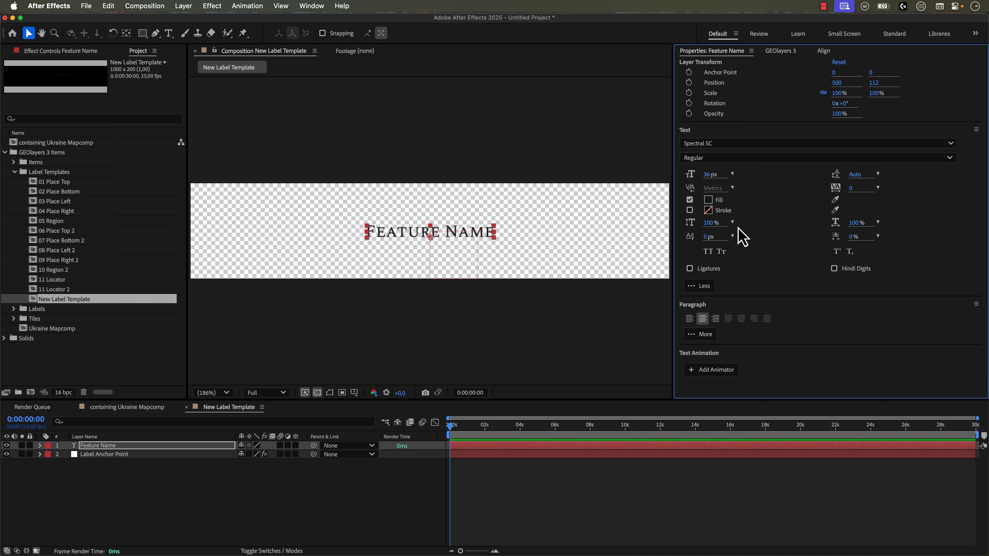
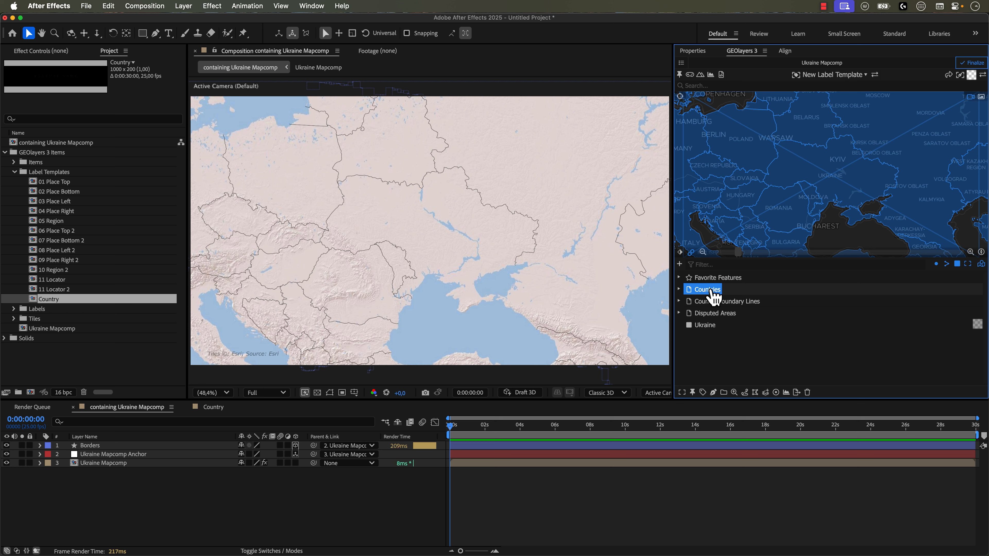
Step: Reframe the mapcomp closer around Ukraine and select the in-view features of the Countries collection, leaving out United States of America
click(679, 289)
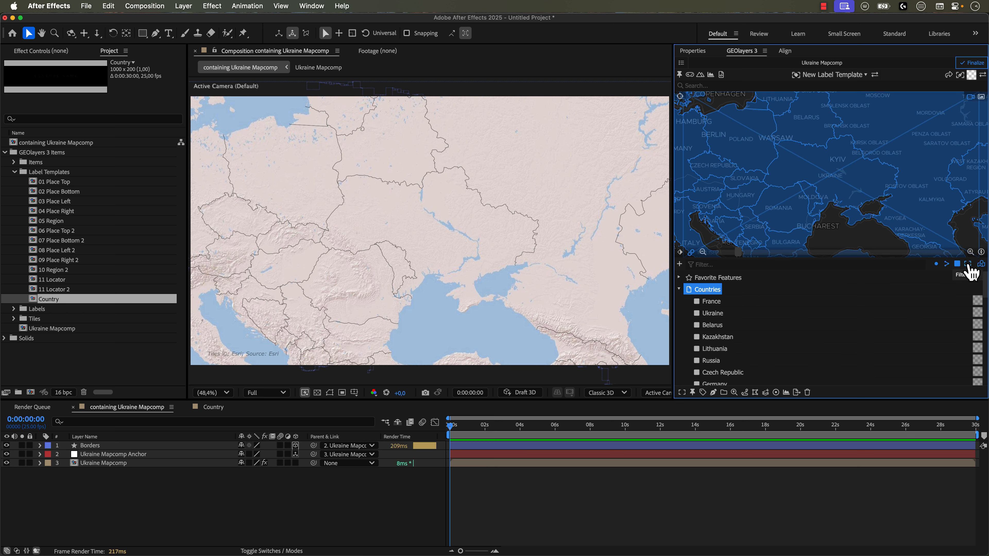
scroll(841, 177, up, 2)
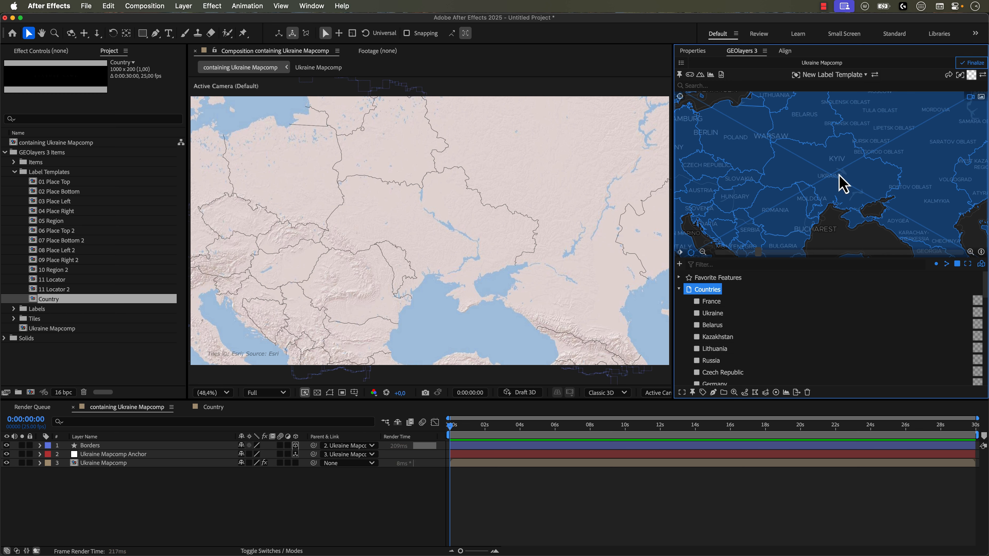
scroll(840, 178, up, 1)
scroll(842, 180, up, 1)
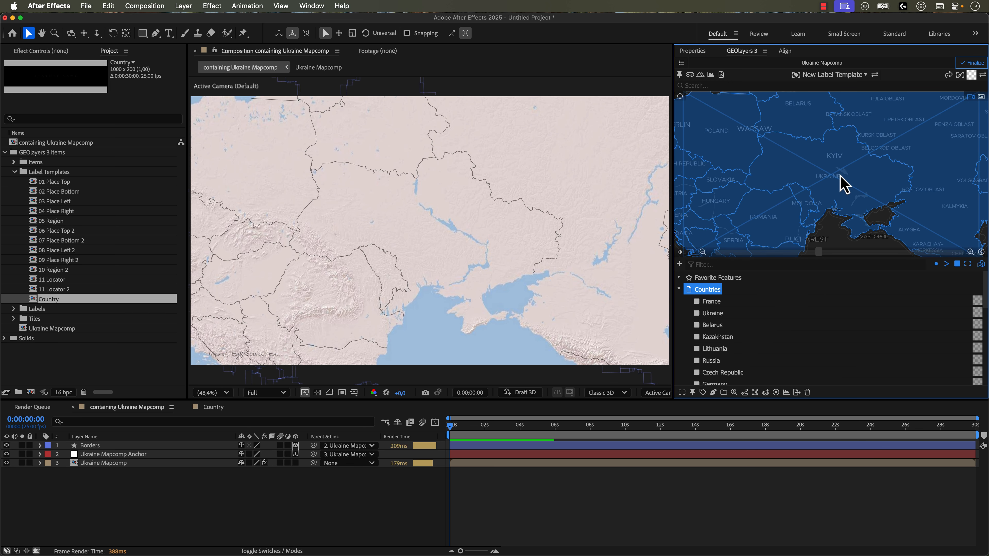
click(968, 265)
scroll(721, 335, down, 5)
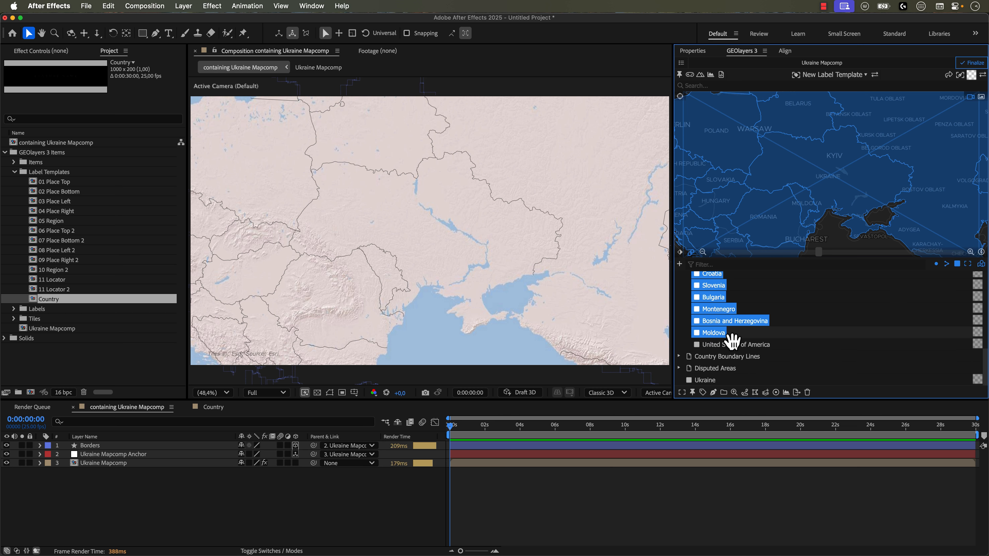
Step: Add labels to the selected countries using the Country label template
click(838, 75)
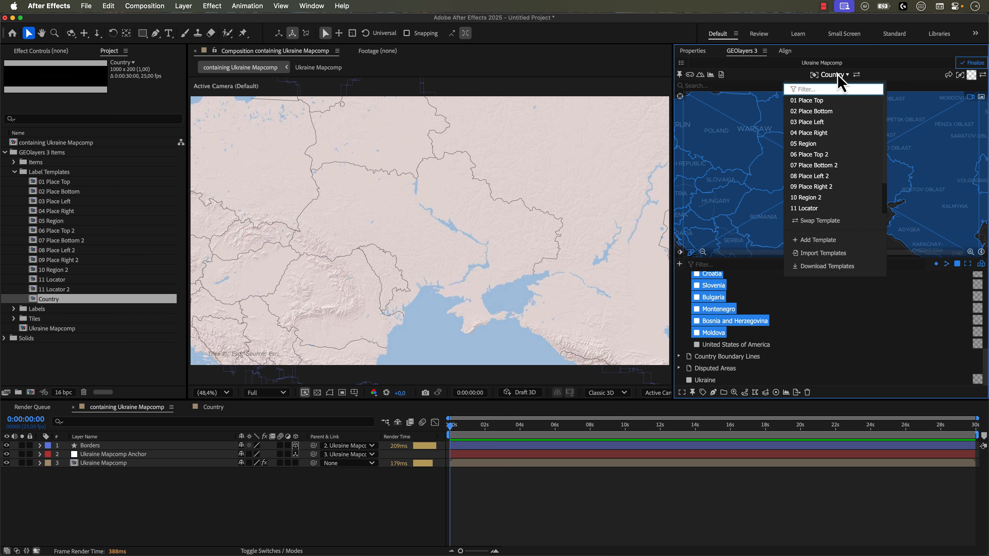
scroll(828, 177, down, 3)
click(817, 193)
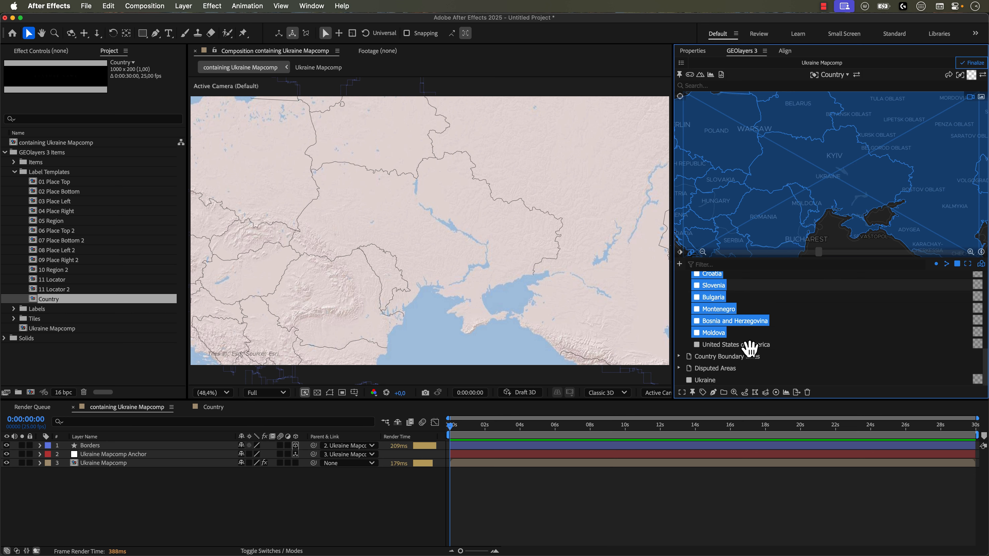
click(703, 393)
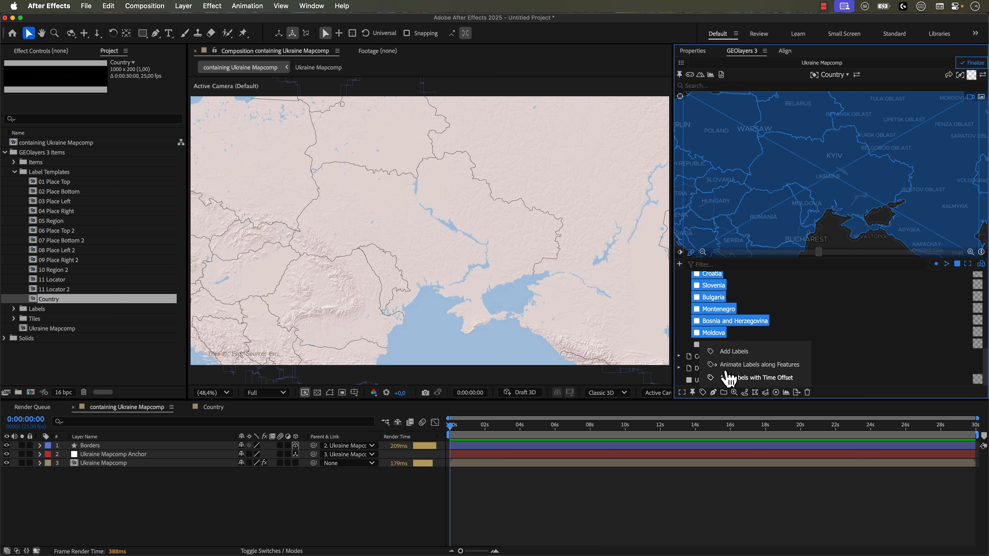
click(733, 352)
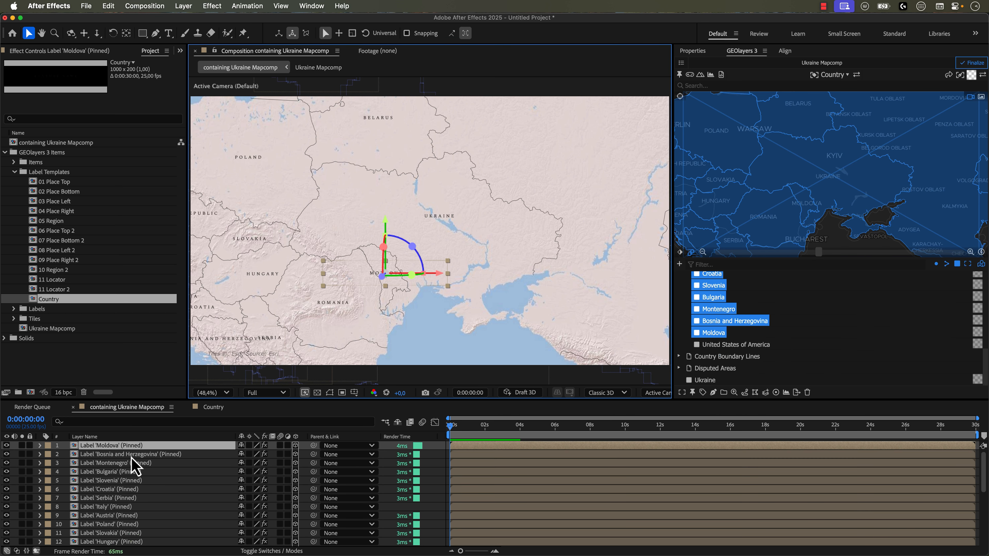
Step: Scale the Moldova label layer to 75%
click(17, 467)
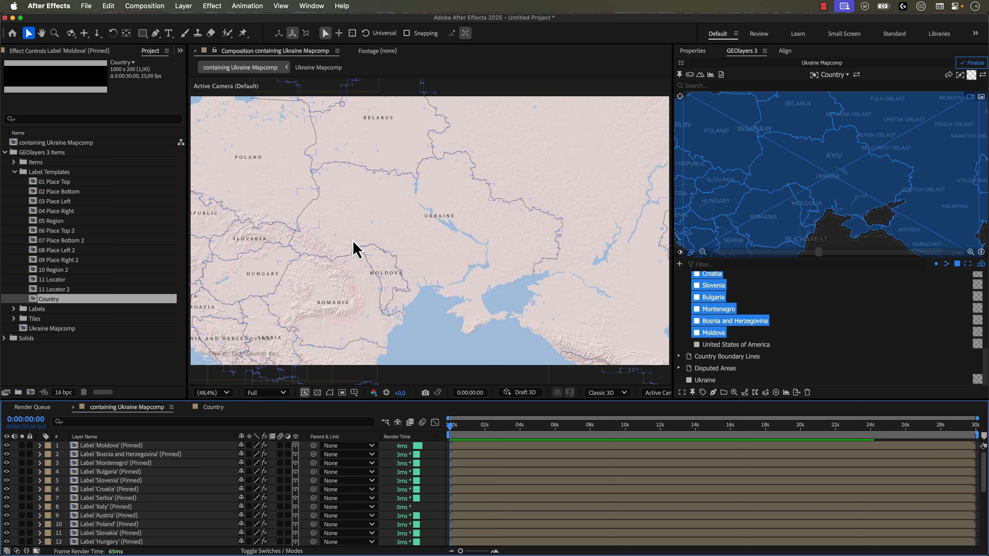
click(112, 447)
key(s)
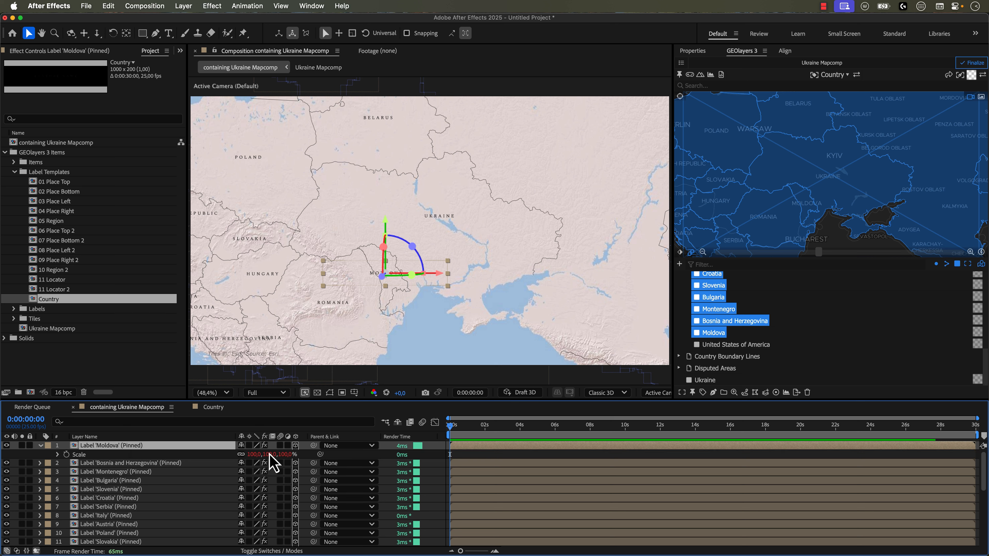
click(256, 454)
text(75)
key(Return)
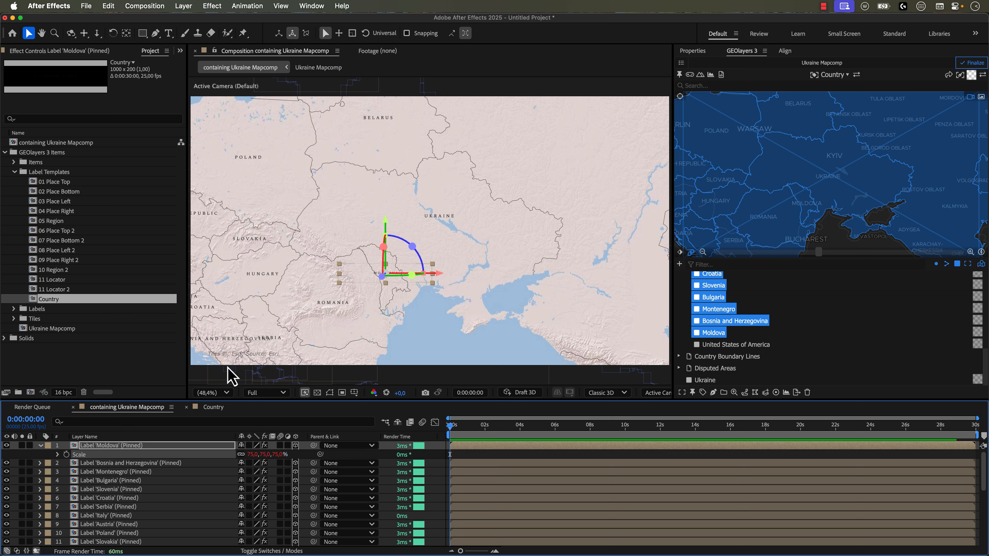
Step: Break the Bosnia and Herzegovina label's text into two lines before "Herzegovina" and scale its label layer to 75%
double_click(135, 464)
click(111, 447)
click(317, 393)
double_click(422, 234)
key(Return)
key(super+w)
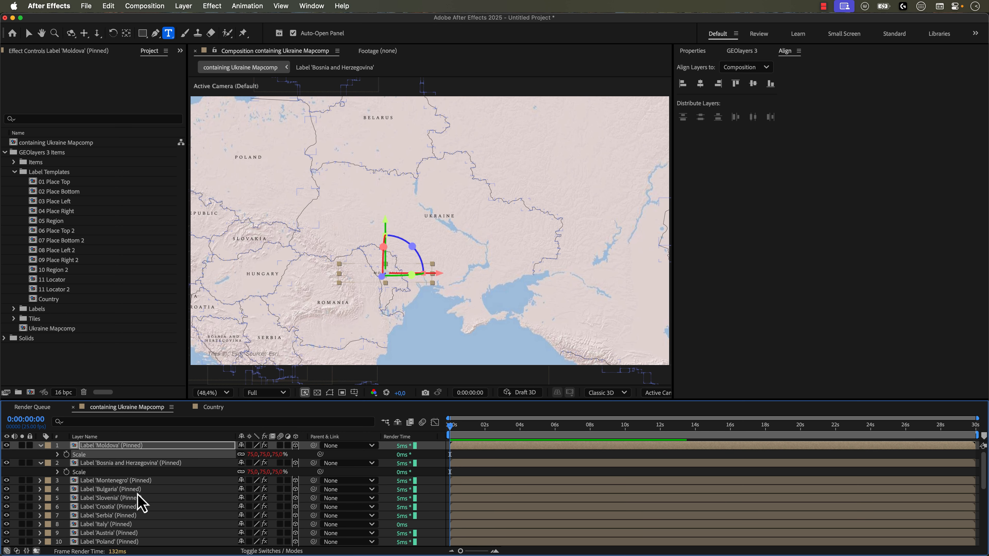
key(v)
Step: Shift the Hungary label west by setting its horizontal Pixel Offset to about -60
scroll(124, 520, down, 3)
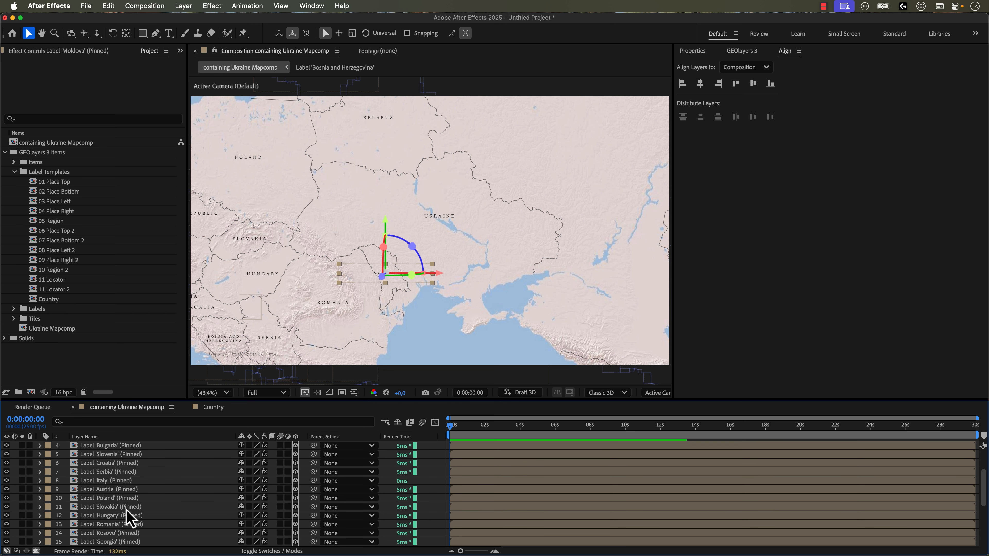
click(113, 516)
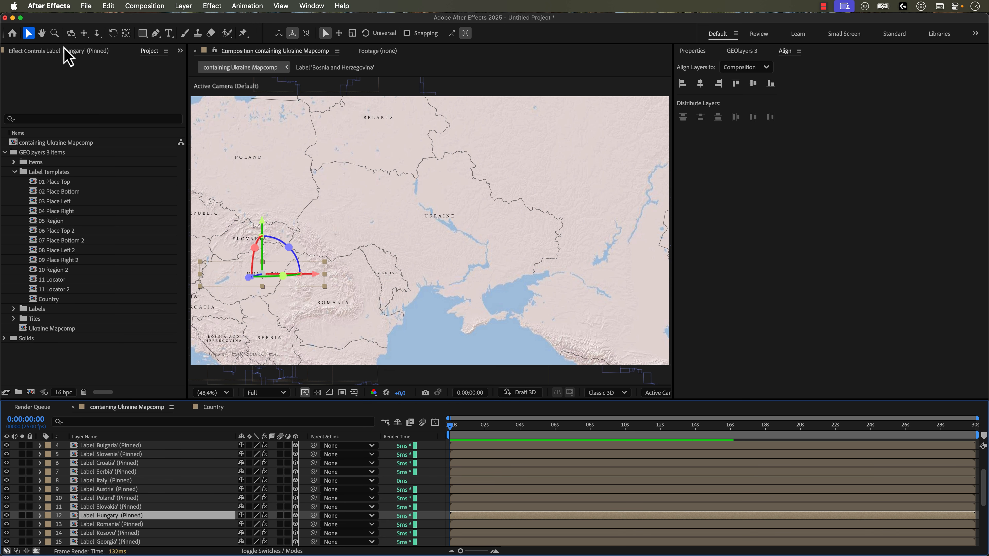
click(68, 56)
drag(117, 174, 94, 177)
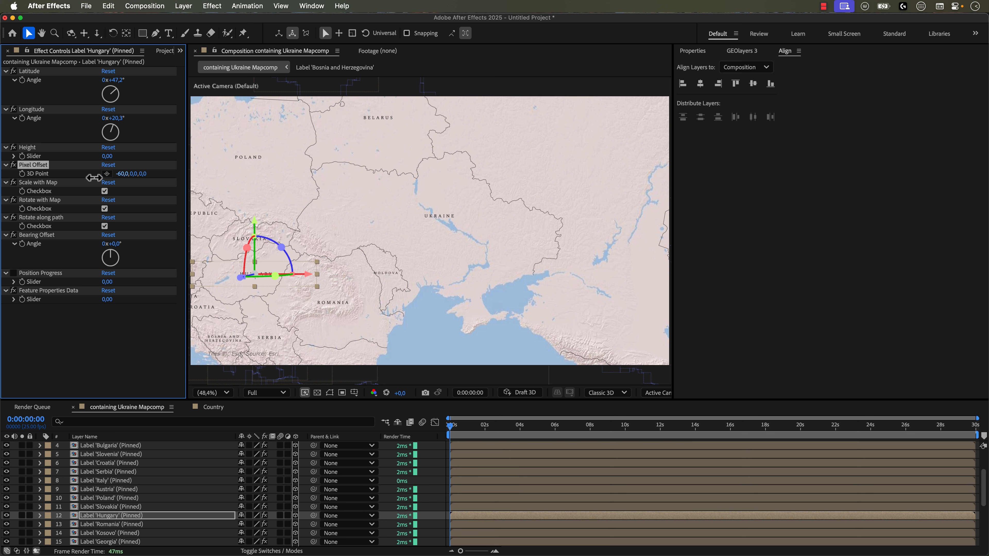
Step: Enlarge the Feature Name text in the Ukraine label composition to 75 px and return to the main map composition
scroll(111, 520, down, 4)
double_click(104, 516)
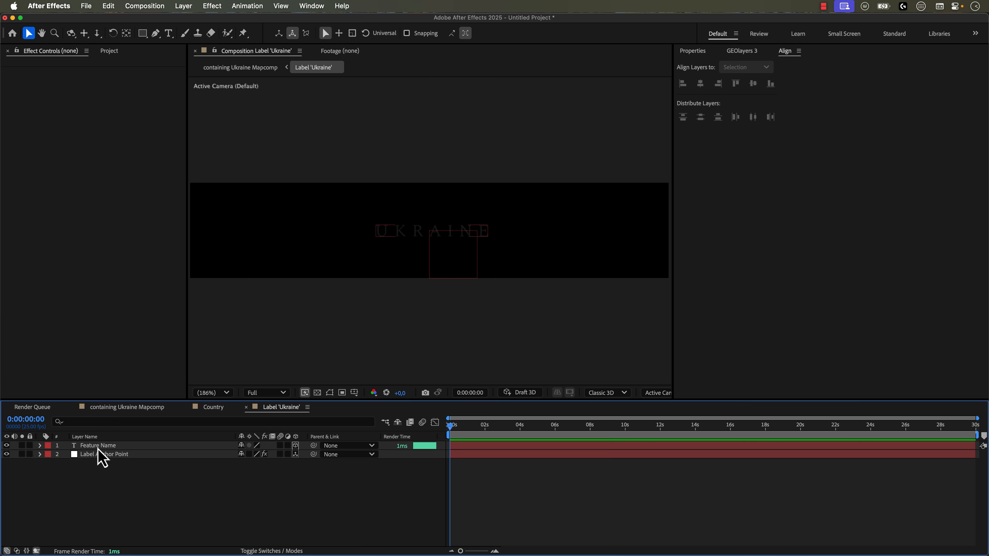
click(98, 447)
click(317, 393)
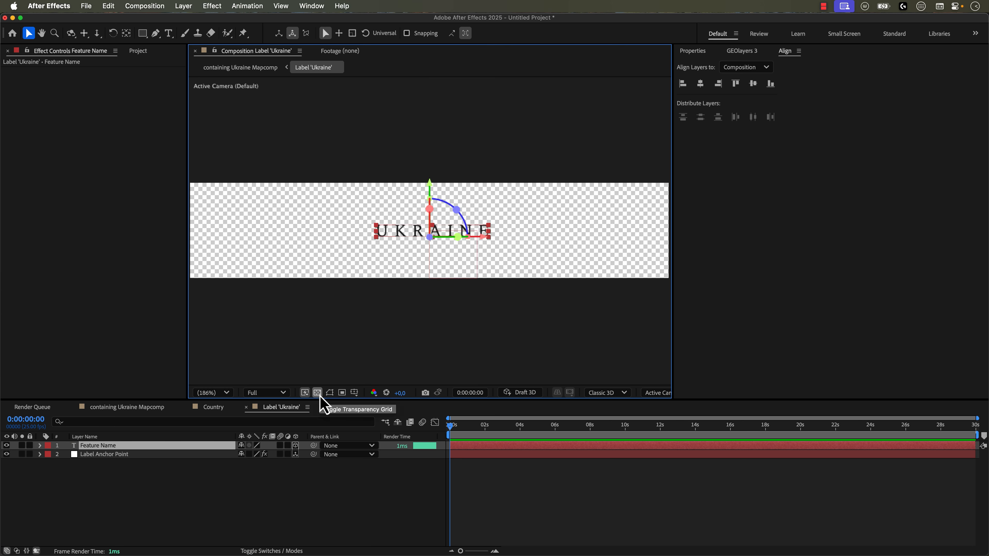
click(693, 50)
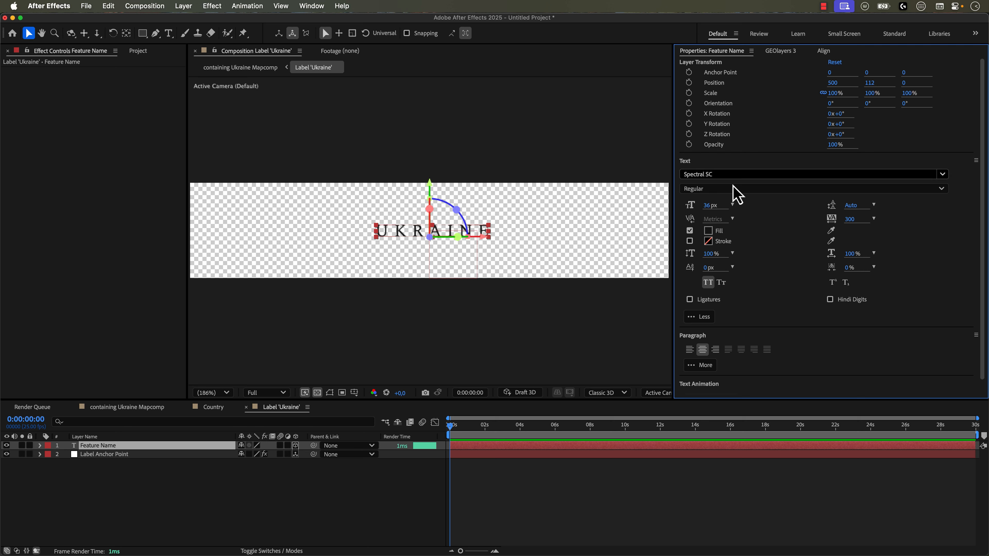
drag(711, 205, 732, 207)
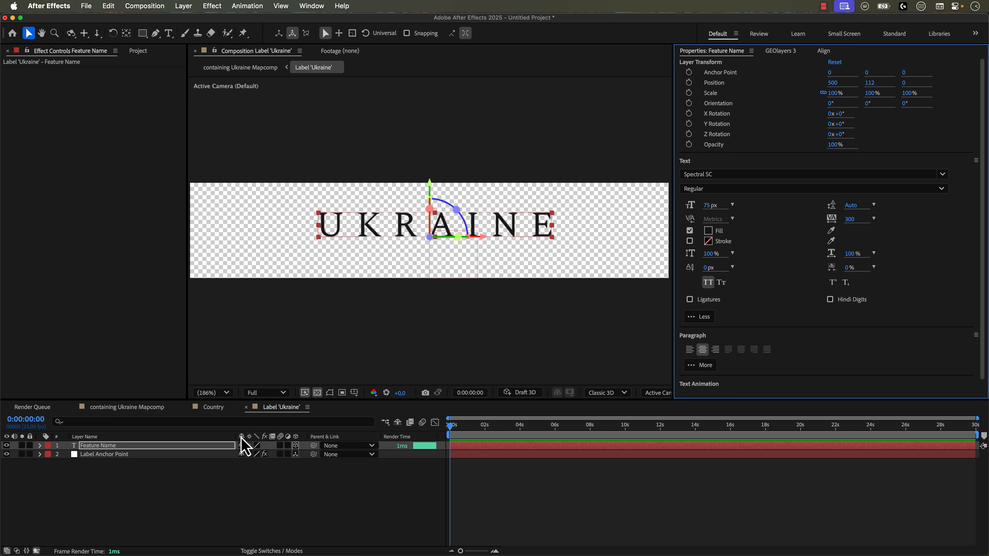
click(135, 411)
key(super+shift+a)
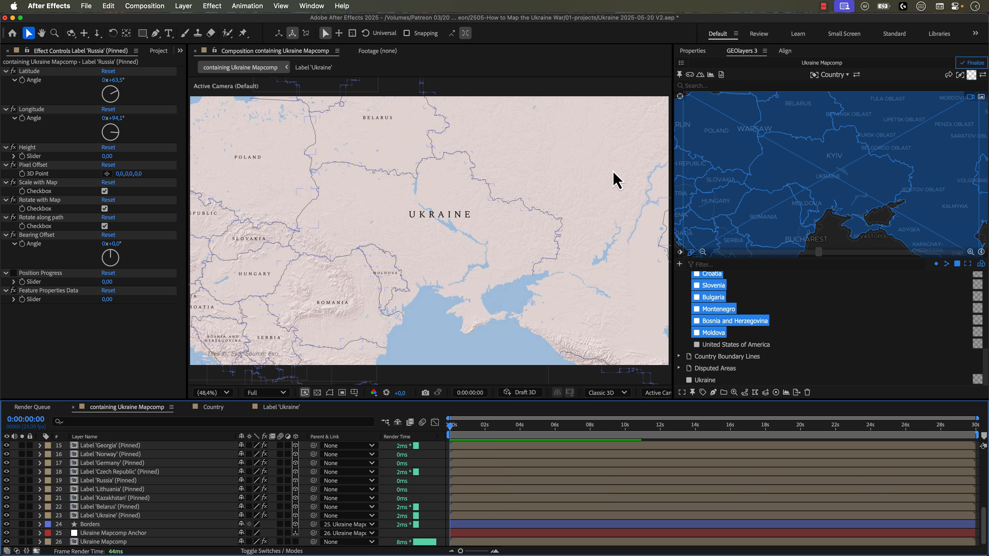
Step: Examine the area outside the composition frame to locate the off-screen Russia label
key(comma)
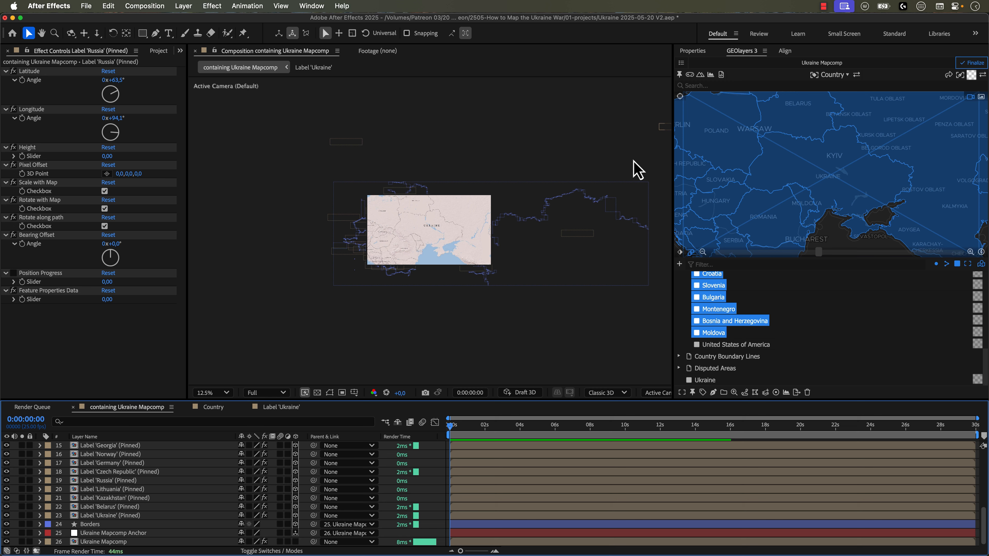
key(h)
drag(608, 163, 506, 187)
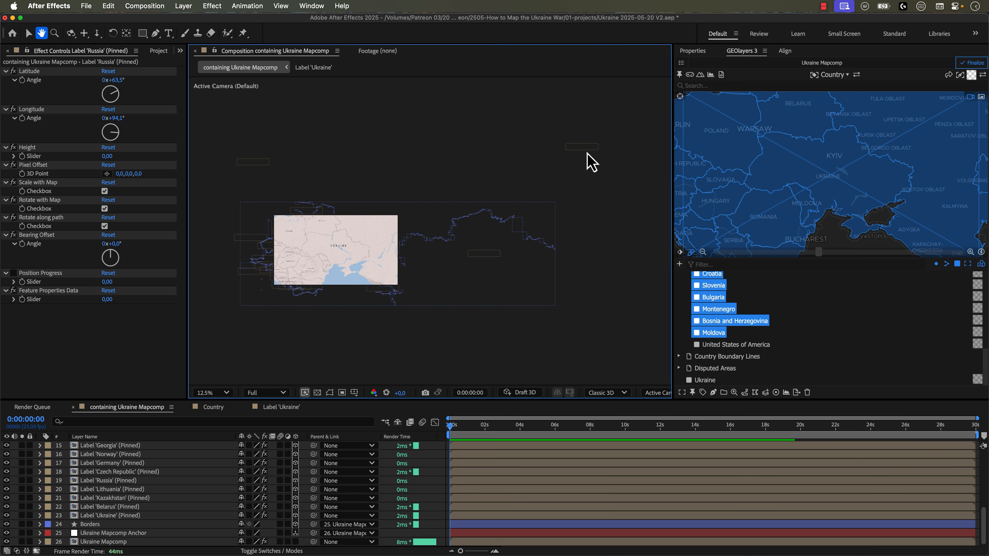
key(v)
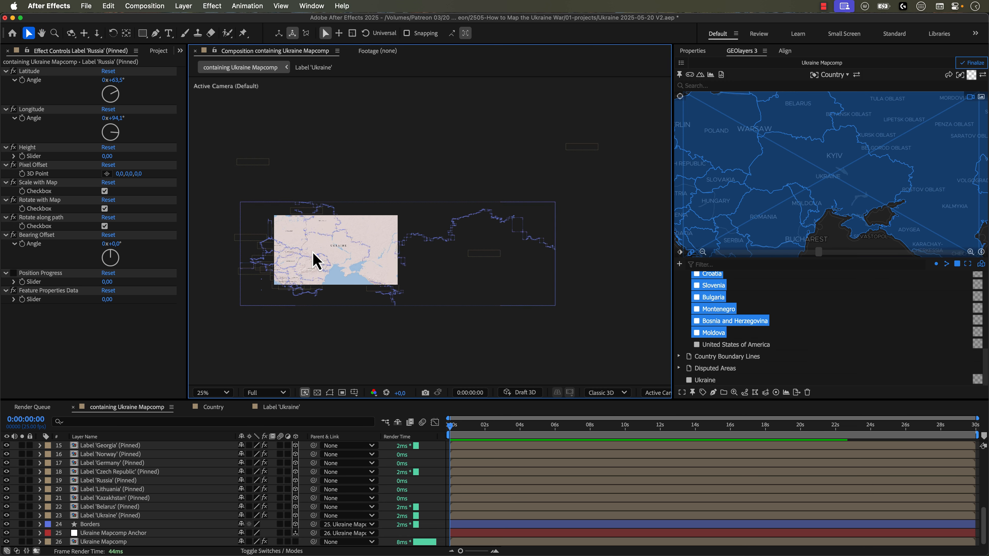
key(period)
key(h)
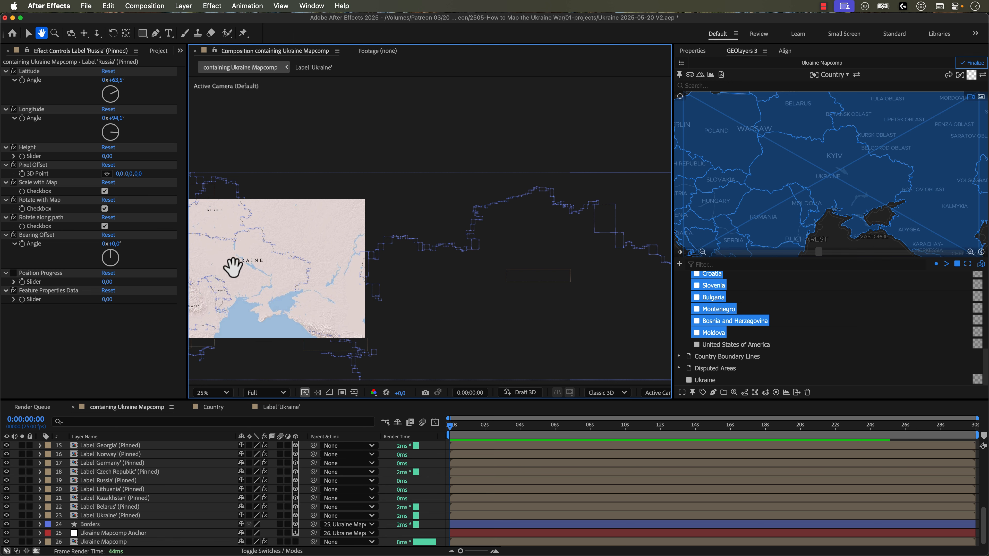
drag(232, 267, 349, 250)
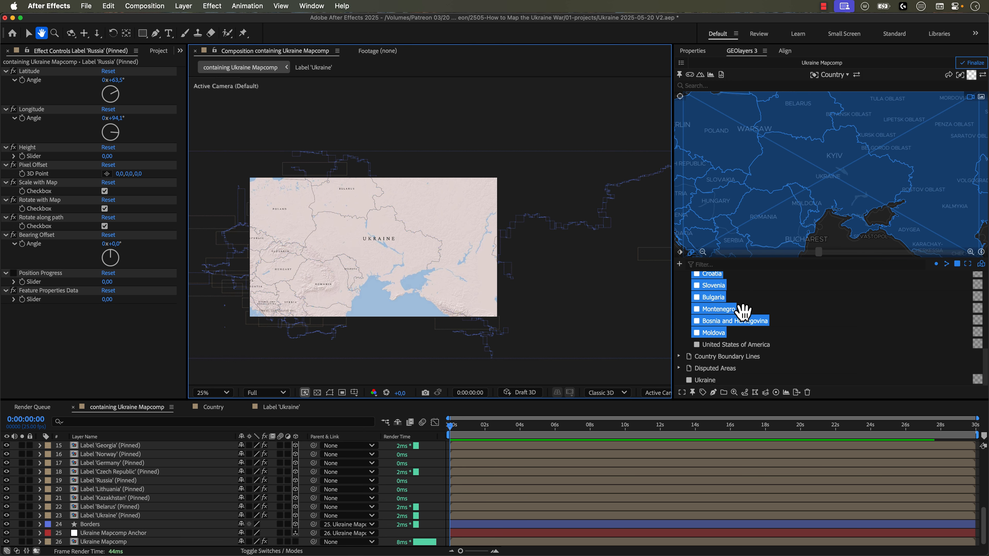
key(v)
Step: Edit the Russia feature, move its center label position to western Russia just northeast of Ukraine, and apply the change
scroll(741, 315, up, 3)
scroll(741, 315, up, 4)
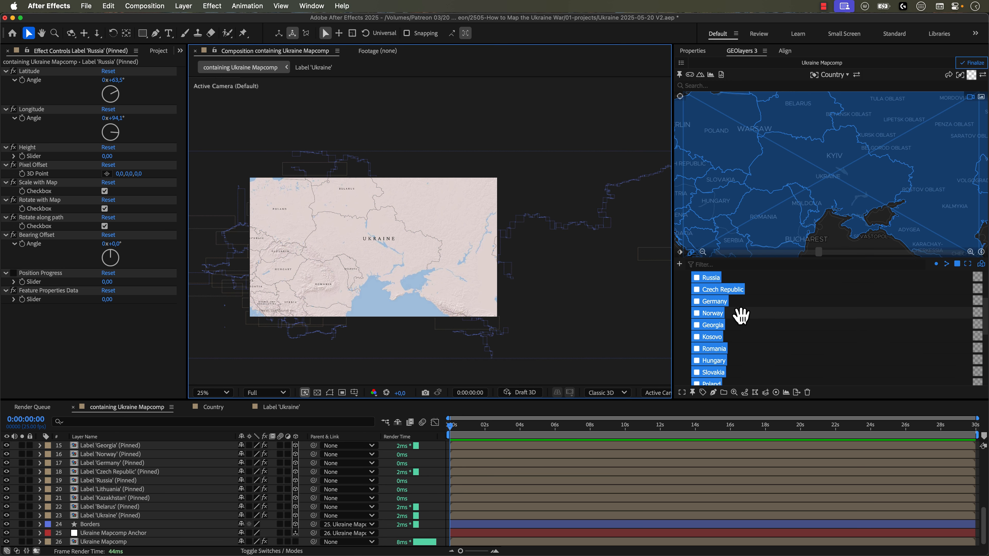
click(712, 287)
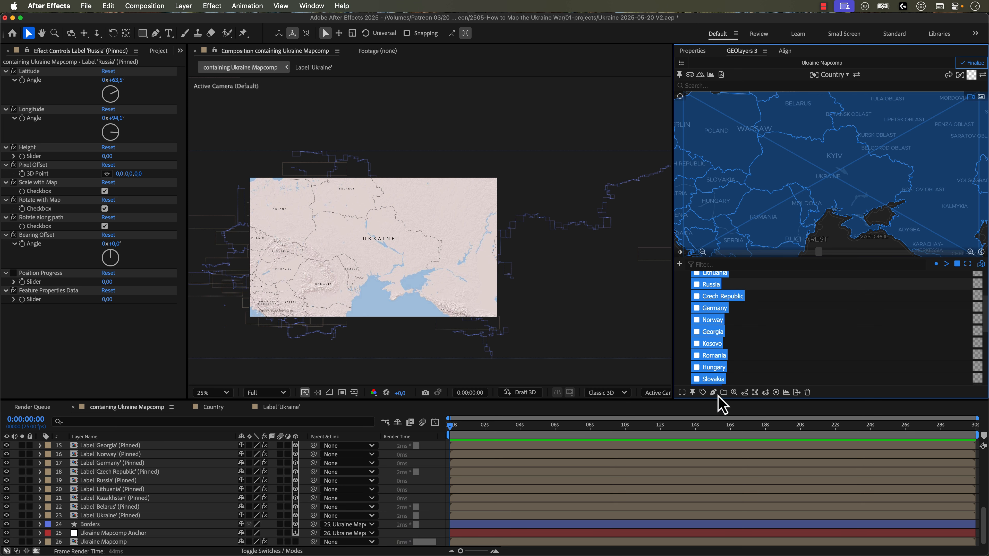
click(734, 393)
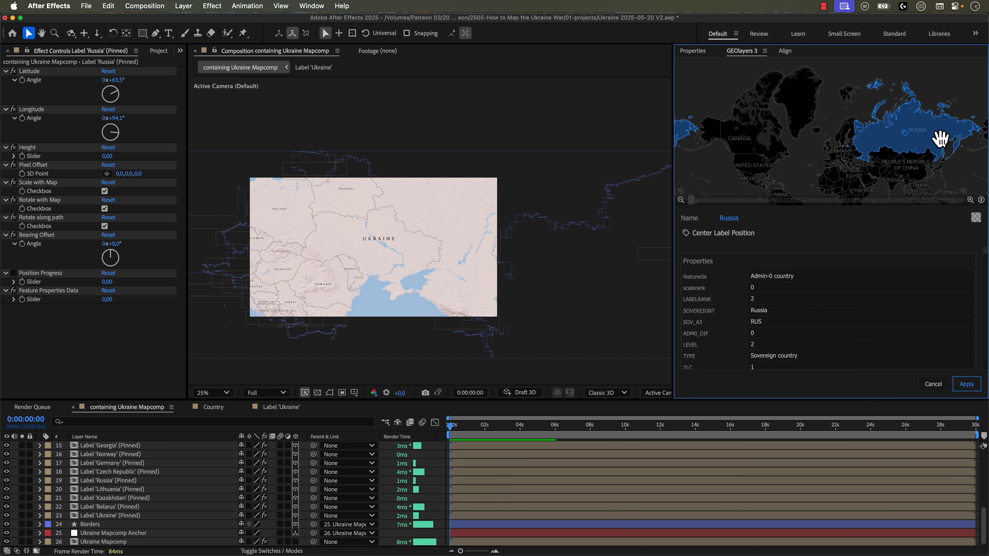
scroll(934, 138, up, 3)
scroll(925, 135, up, 2)
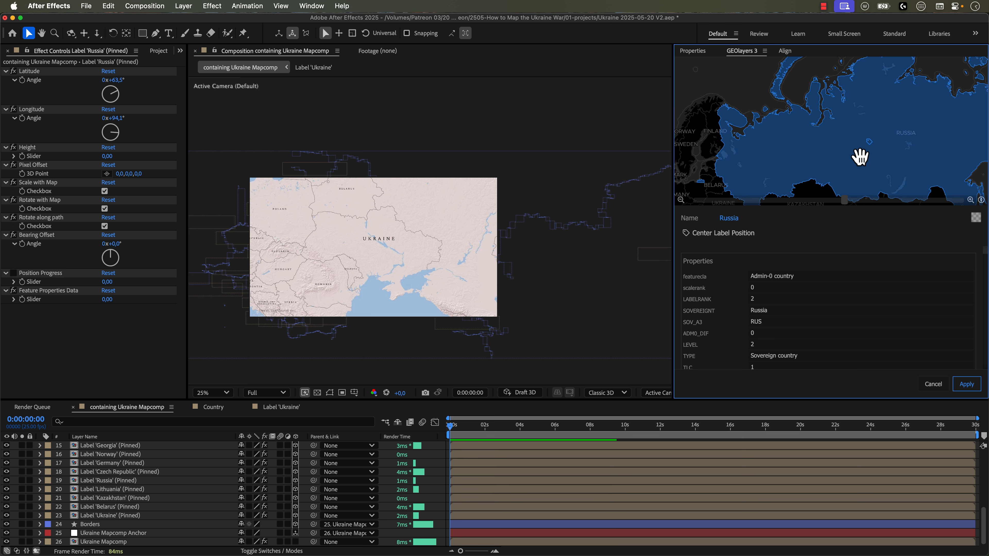
drag(838, 172, 844, 141)
mouse_move(874, 111)
mouse_down()
mouse_move(794, 132)
mouse_move(754, 167)
mouse_up()
click(967, 384)
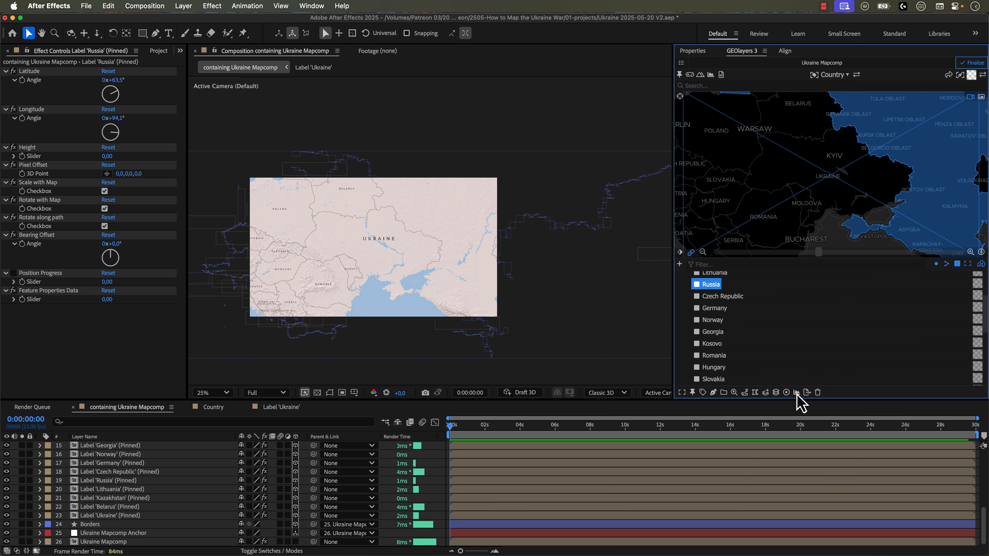
Step: Add a new label to the Russia feature and delete the original Russia label layer
click(703, 392)
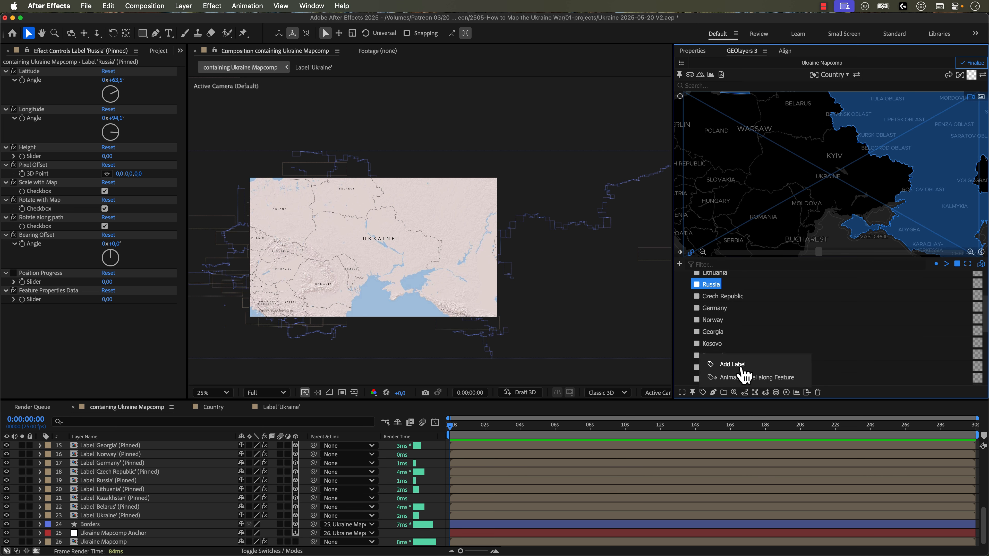
click(741, 368)
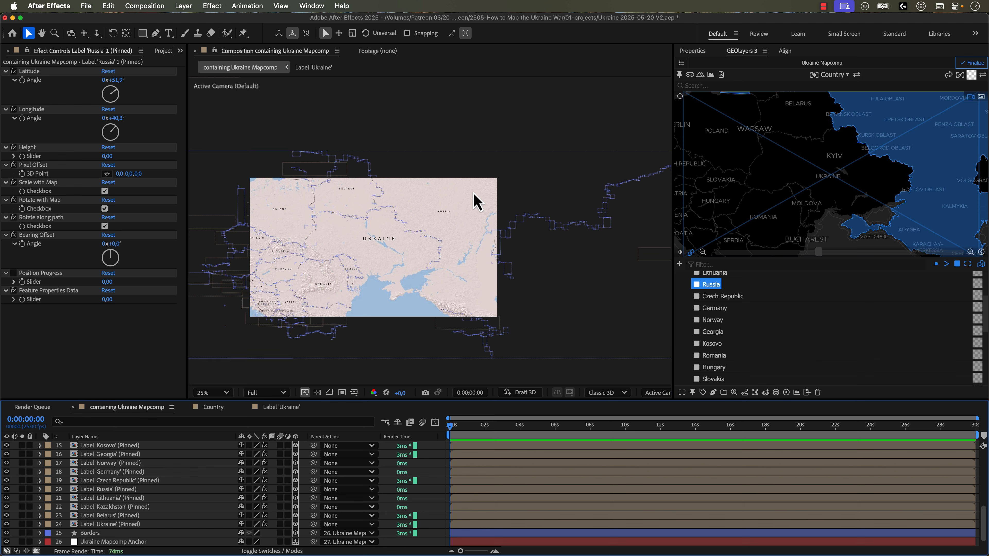
click(104, 492)
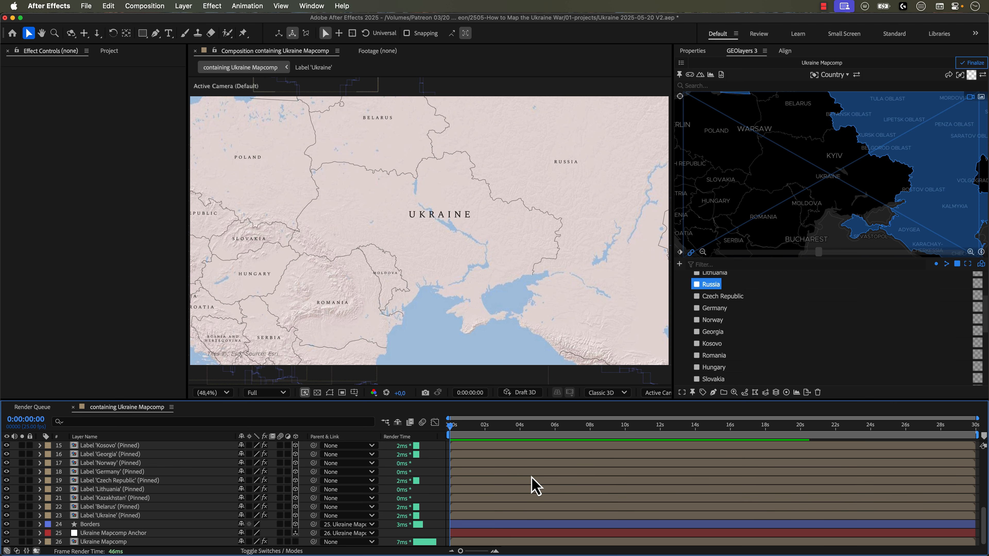
Step: Switch to Safari and open the Russian Offensive Campaign Assessment, May 20, 2025 from the Institute for the Study of War home page
key(super+Tab)
key(super+Tab)
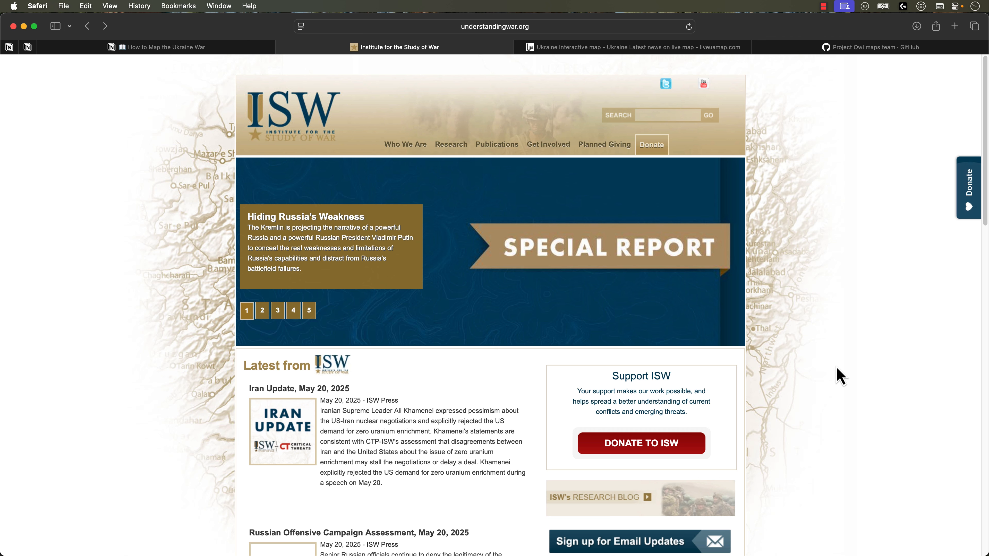
scroll(836, 368, down, 3)
scroll(837, 370, down, 3)
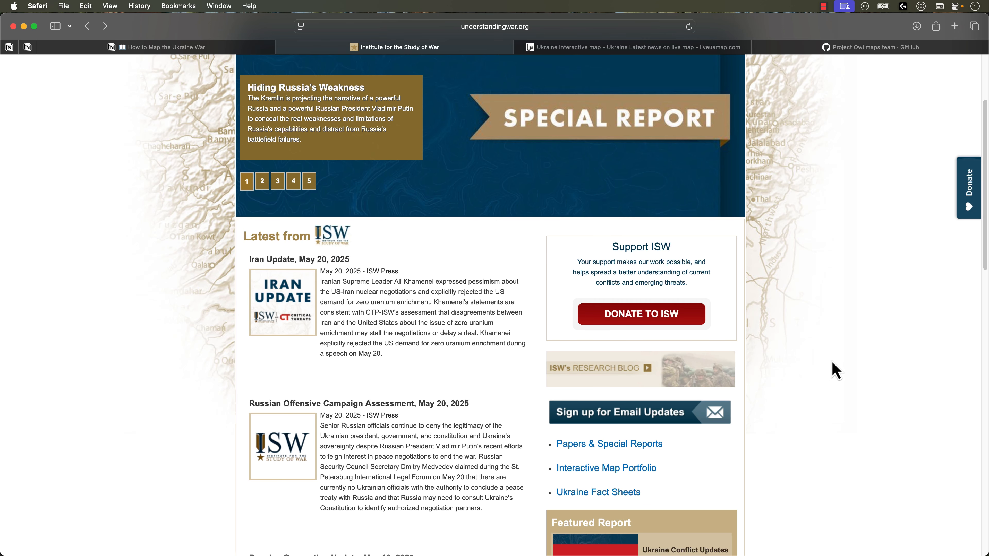
scroll(833, 369, up, 6)
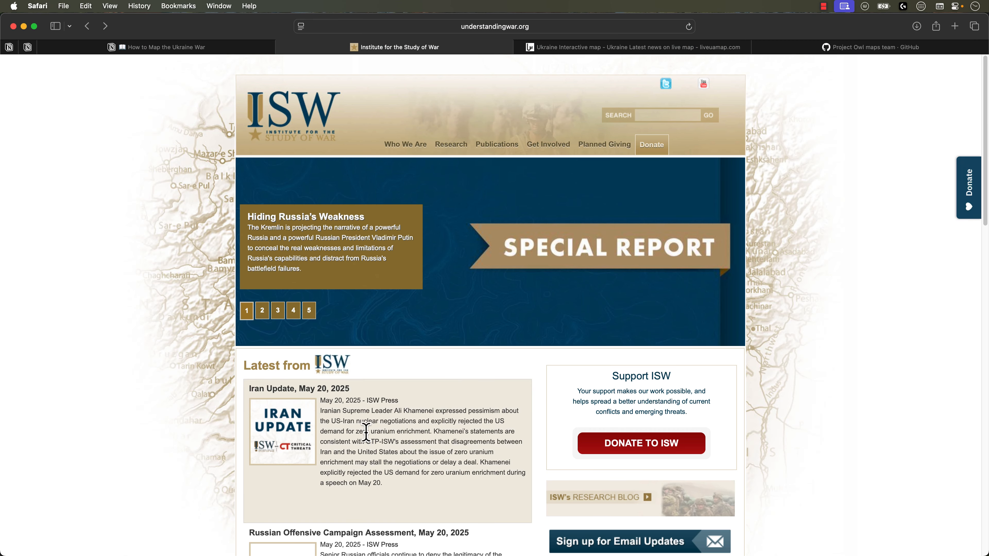
scroll(794, 386, down, 7)
scroll(795, 389, down, 4)
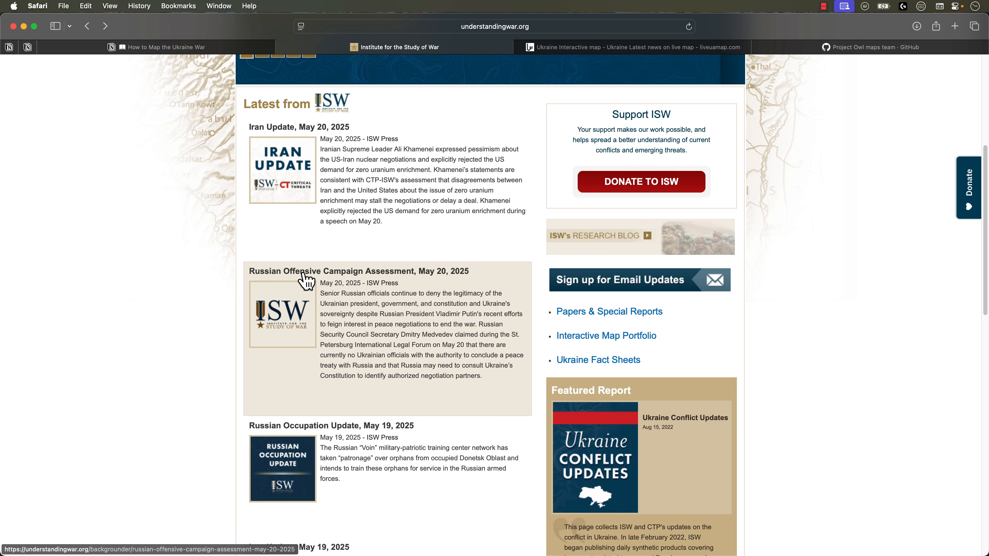
click(322, 278)
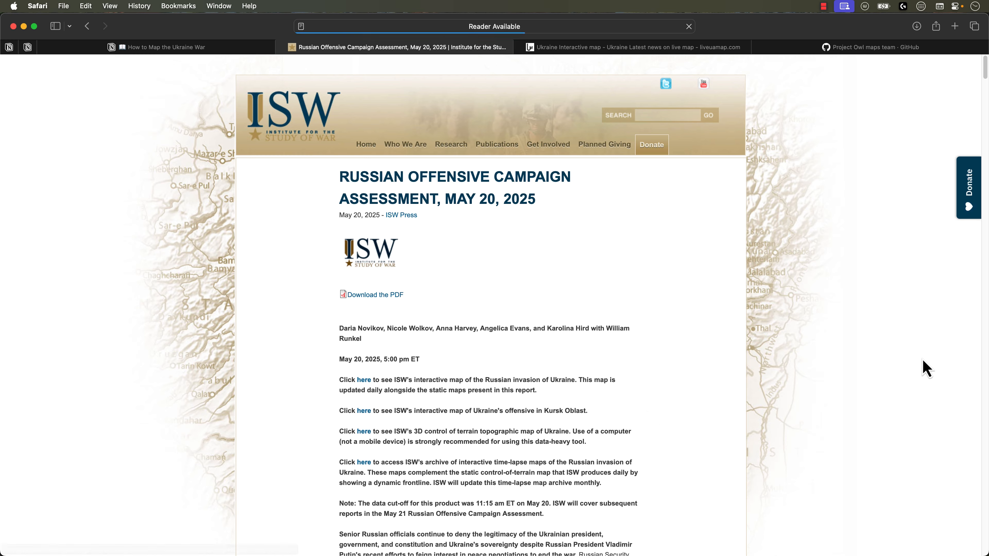
Step: Examine the assessed control of terrain maps in the campaign assessment report
scroll(651, 420, down, 3)
scroll(651, 421, down, 20)
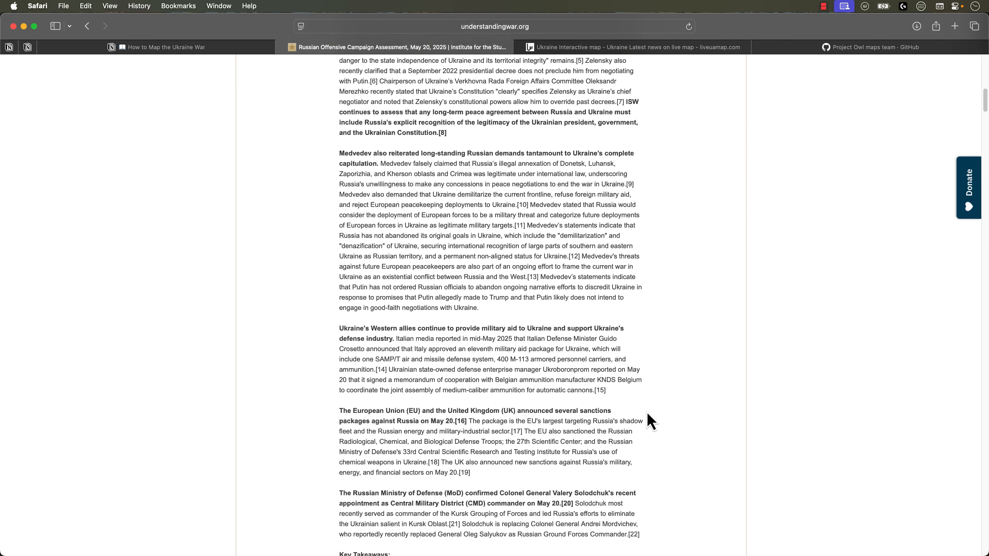
scroll(652, 421, down, 5)
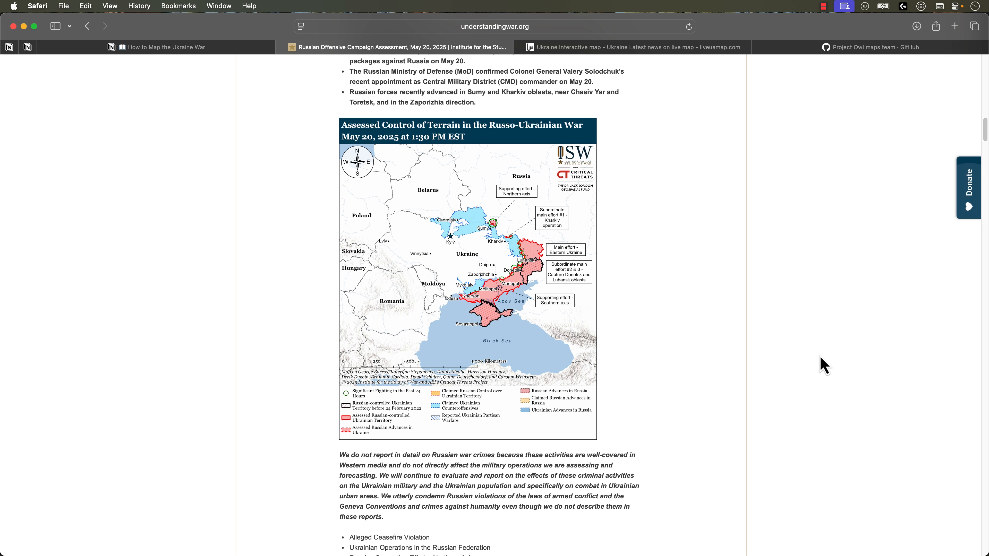
scroll(822, 365, down, 15)
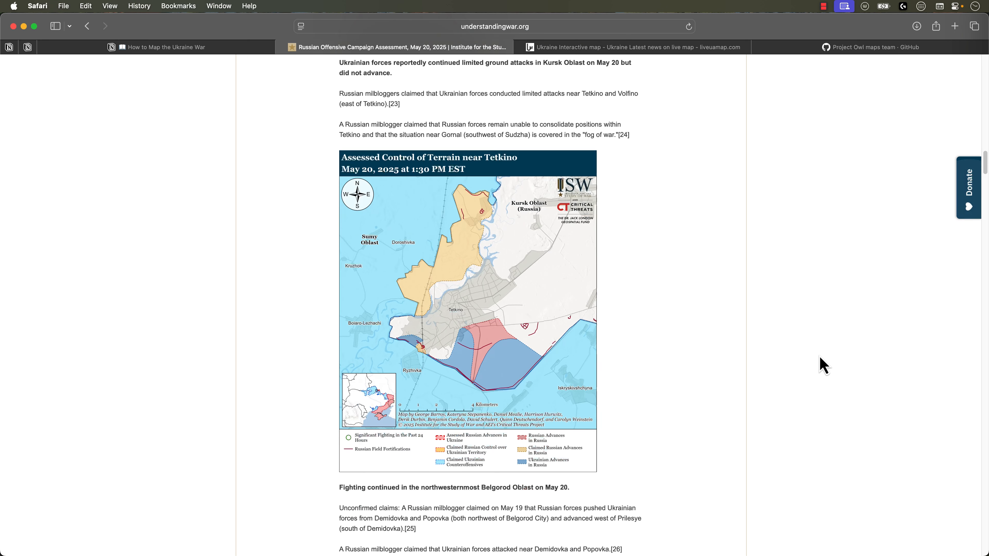
scroll(822, 365, up, 10)
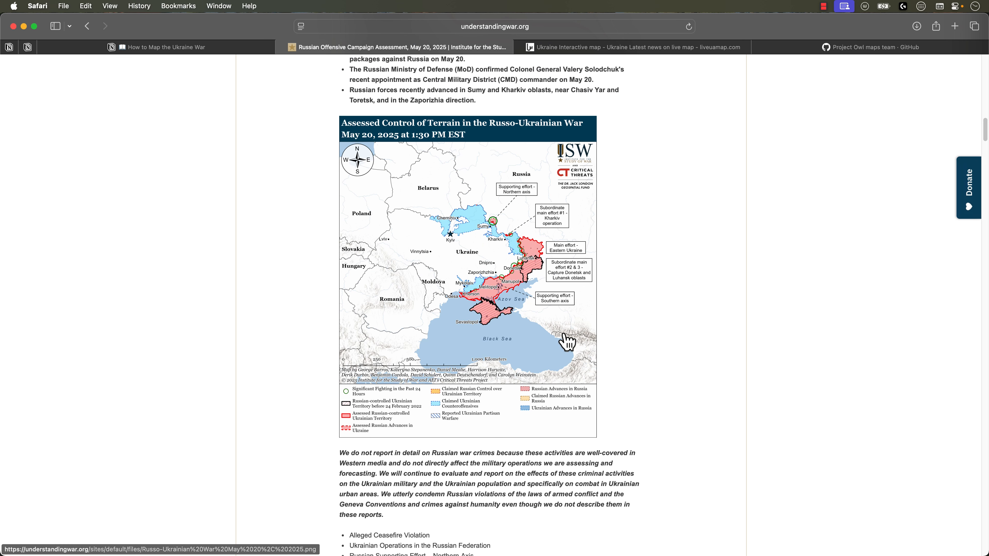
Step: Open the Liveuamap Ukraine map and examine the occupied territory and the frontline events in the east and south
click(620, 48)
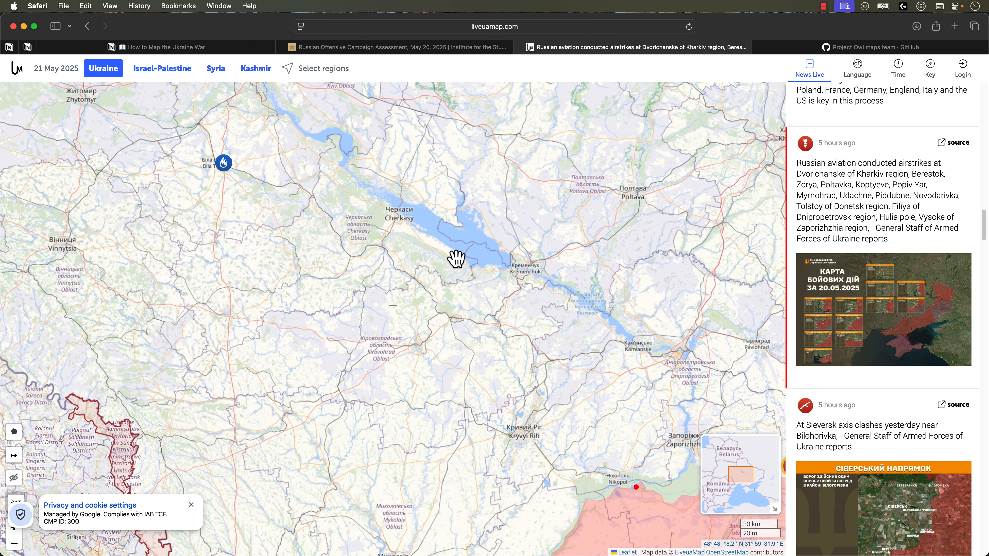
drag(472, 355, 468, 283)
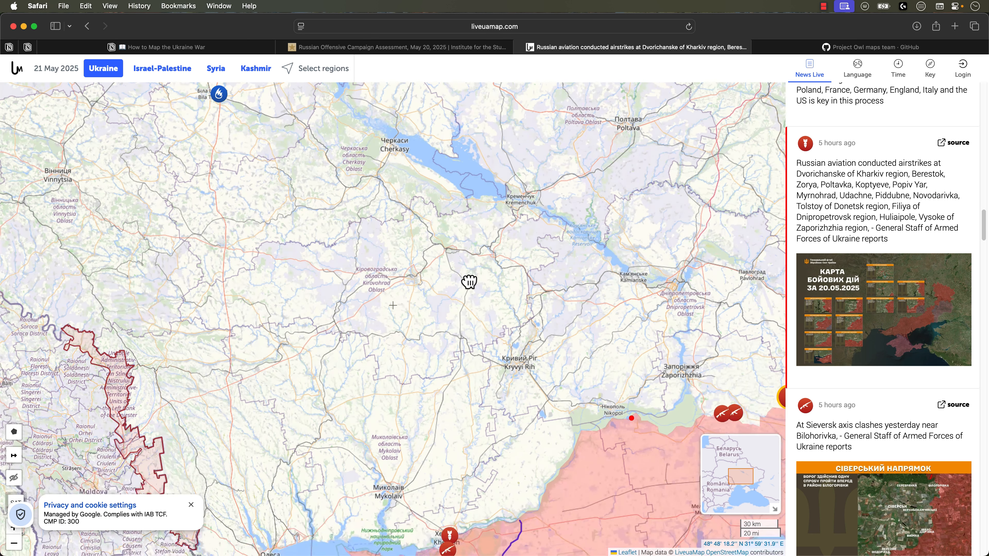
scroll(510, 374, down, 3)
scroll(547, 326, down, 3)
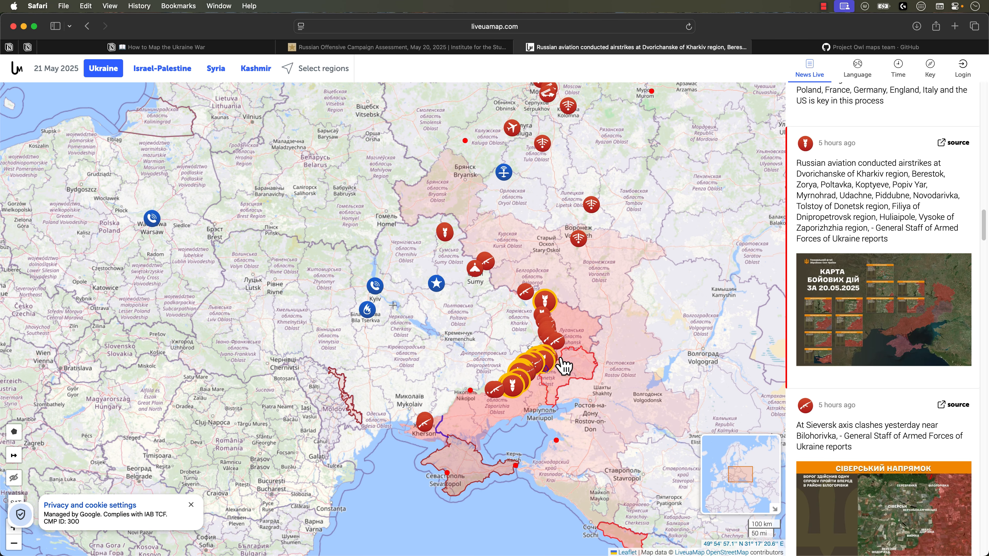
scroll(601, 360, up, 2)
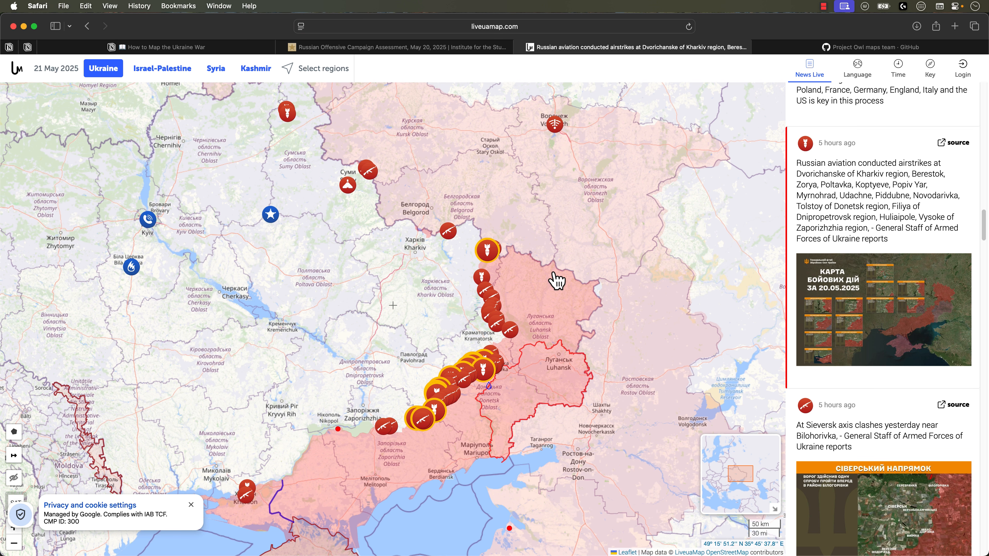
drag(557, 281, 534, 271)
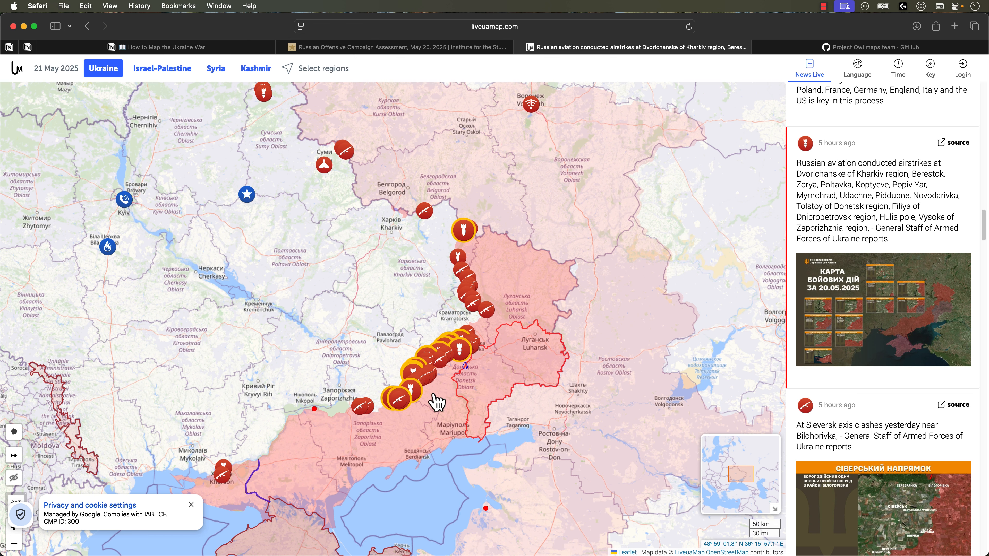
scroll(504, 292, down, 2)
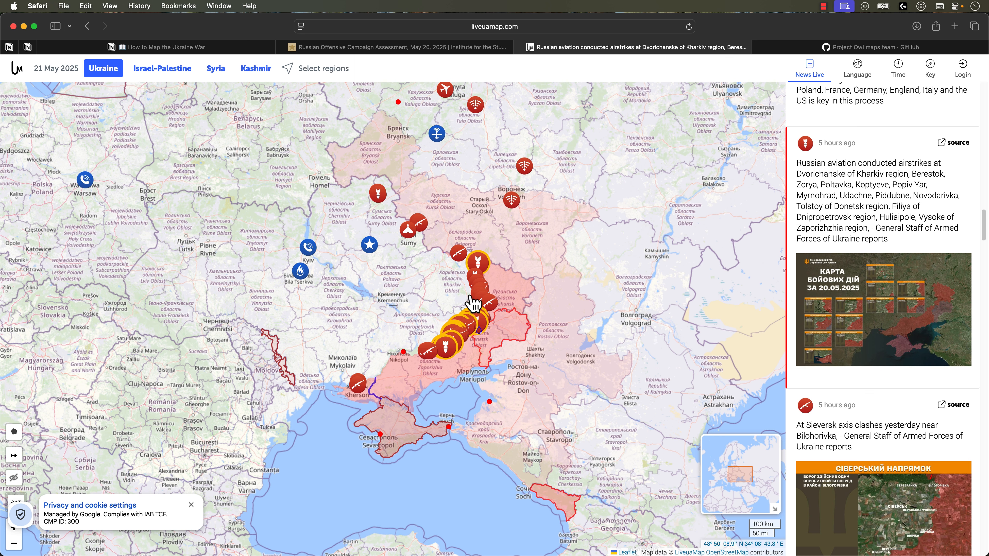
drag(619, 271, 570, 282)
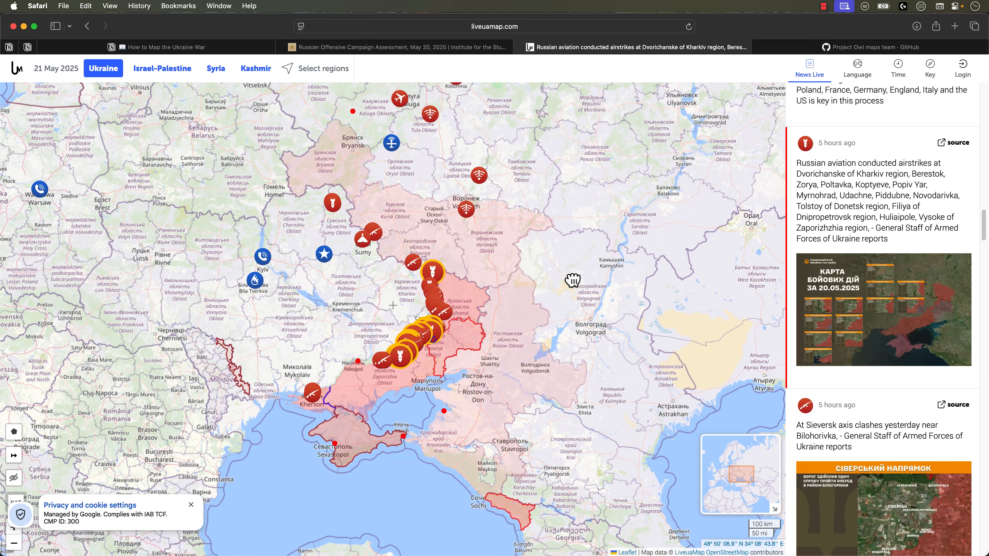
scroll(443, 314, up, 3)
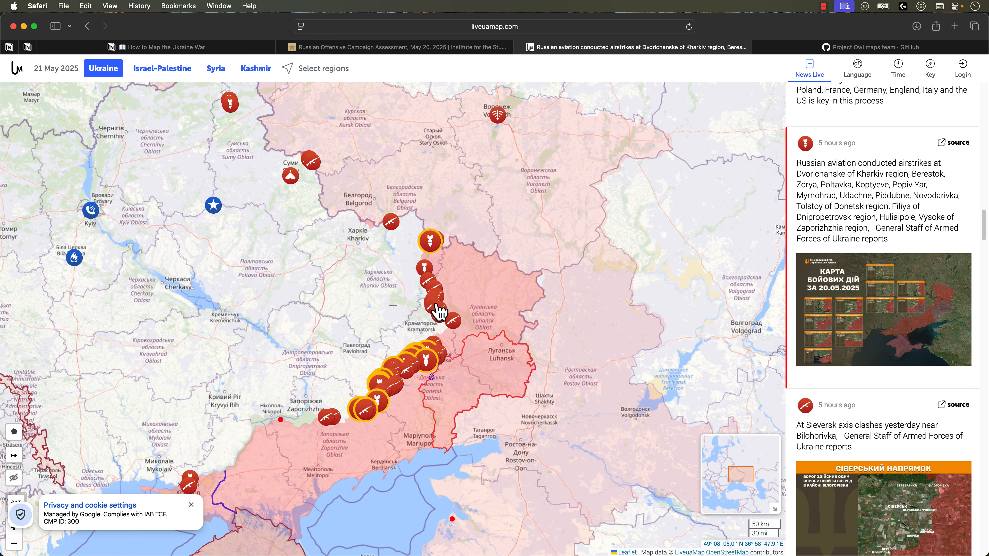
mouse_move(439, 312)
mouse_move(456, 328)
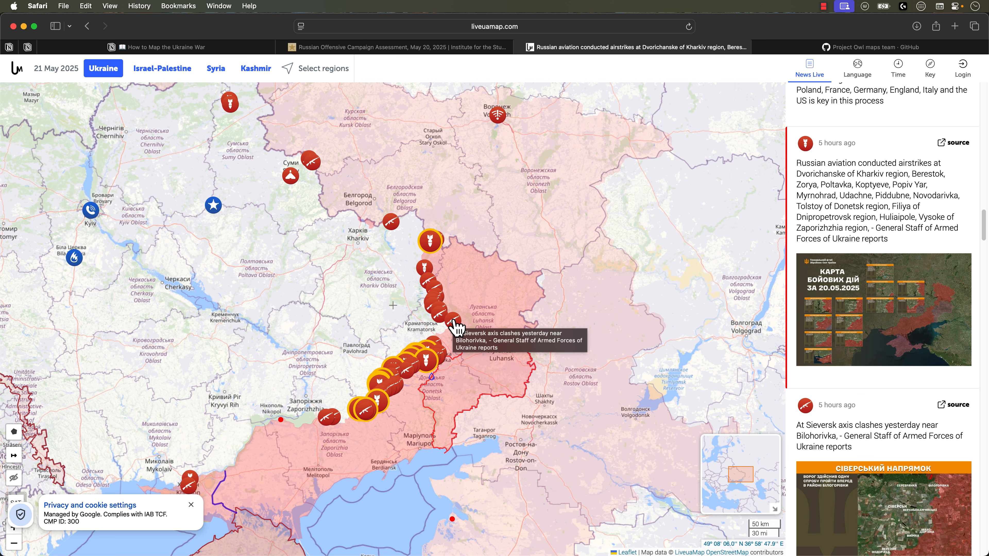
Step: Open the UAControlMapBackups repository of the Project Owl maps team on GitHub and open the file 250520_0701.kmz
click(789, 50)
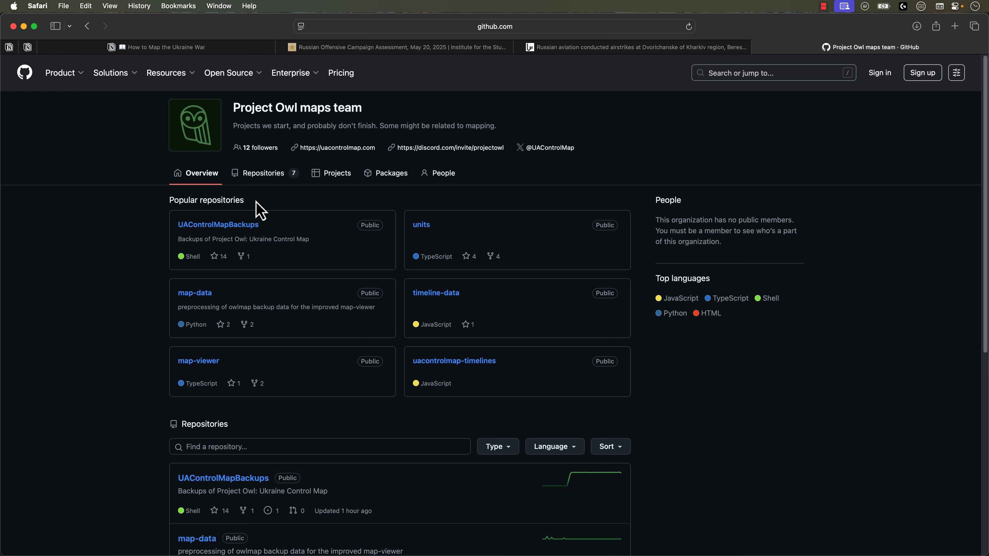
click(196, 226)
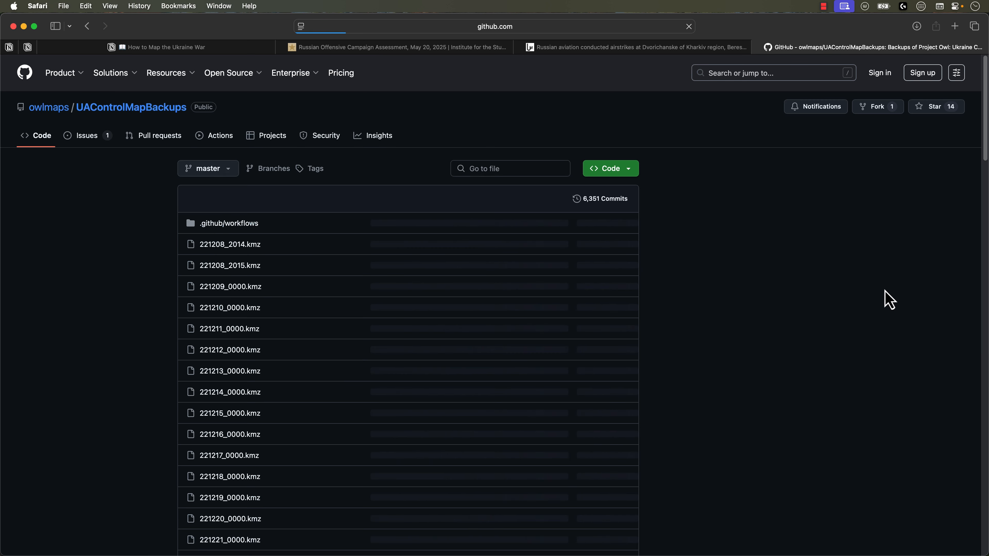
scroll(323, 409, down, 3)
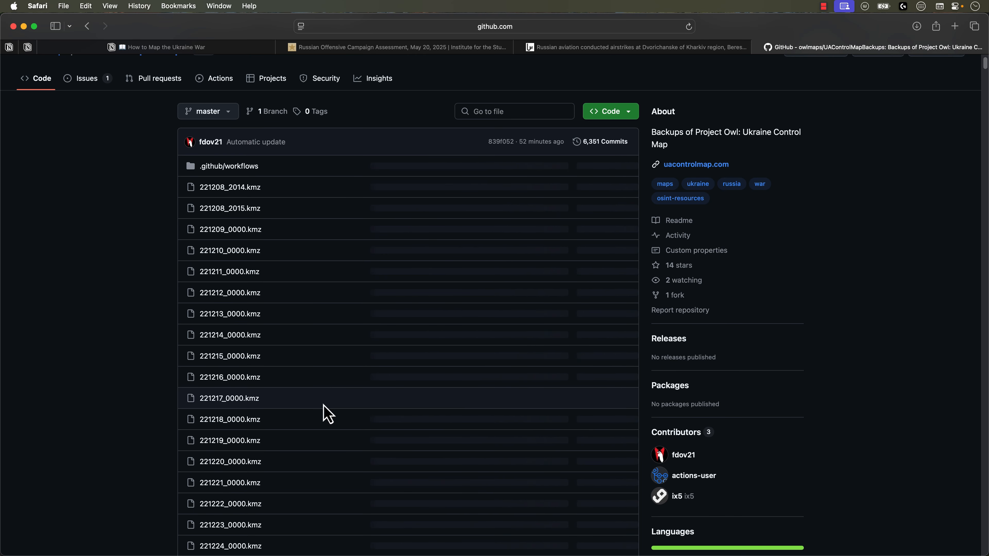
scroll(323, 409, up, 3)
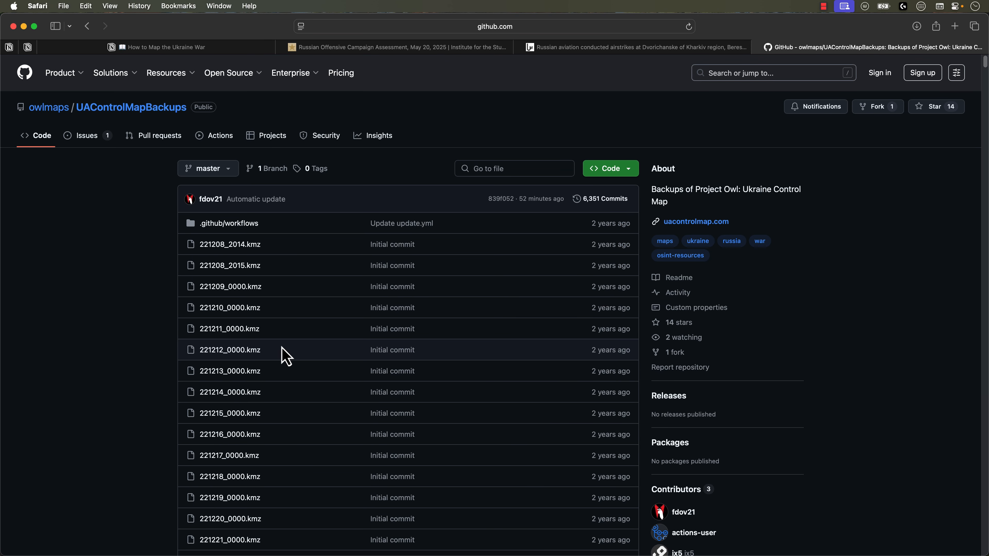
scroll(283, 350, down, 15)
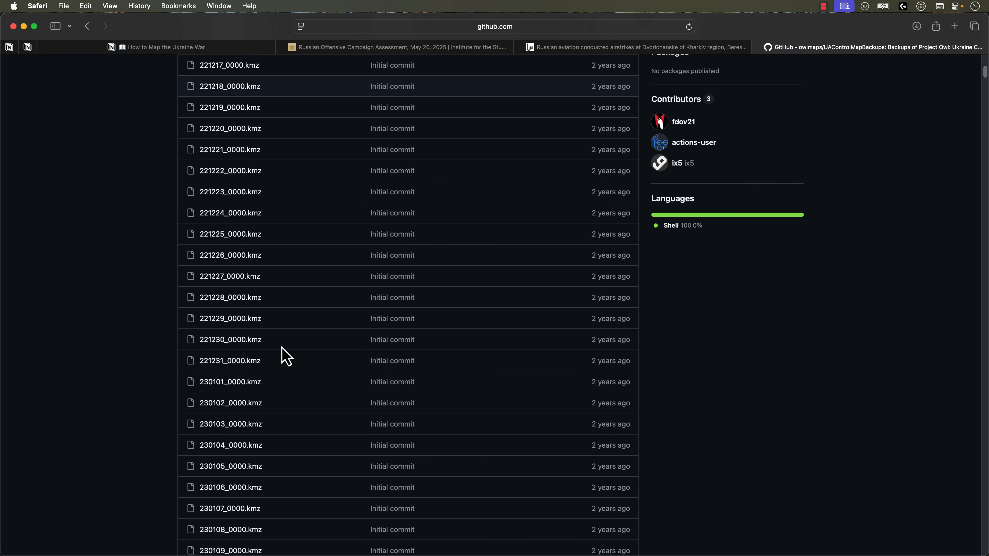
scroll(282, 348, down, 20)
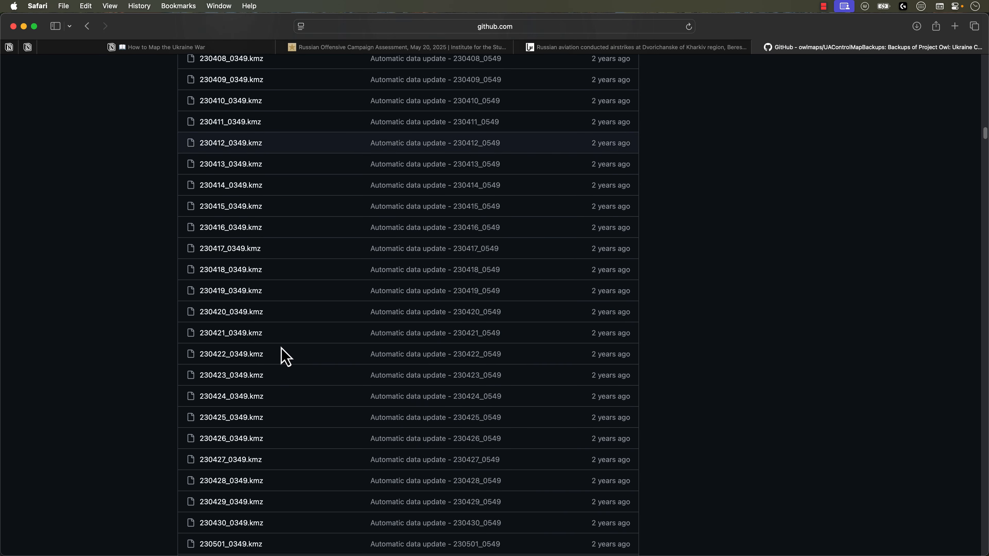
scroll(283, 364, down, 20)
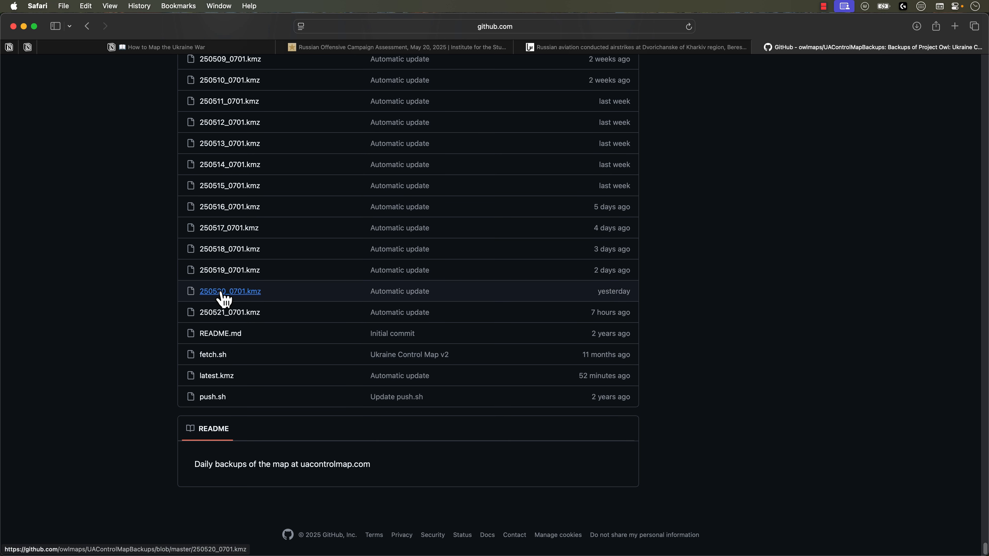
click(229, 300)
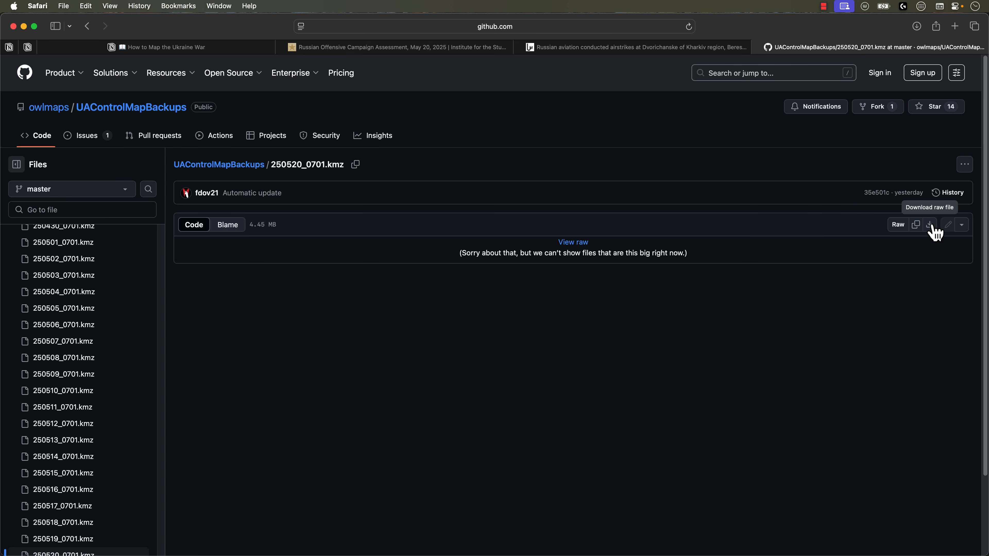
Step: Switch to After Effects, import 250520_0701.kmz from the Downloads folder into GEOlayers 3, and expand the imported Features group
key(super+Tab)
key(super+Tab)
key(super+Tab)
key(super+Tab)
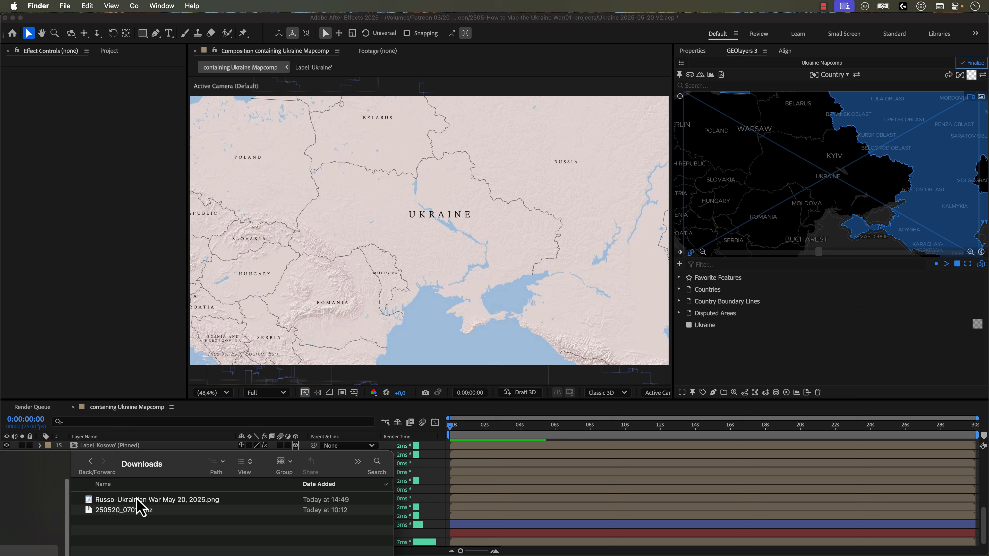
drag(109, 512, 721, 345)
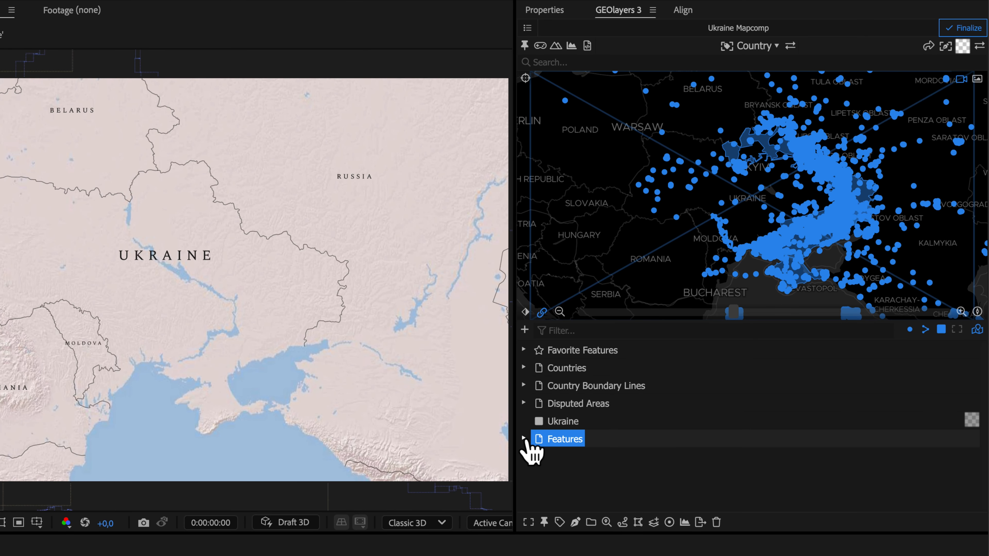
click(618, 377)
click(524, 441)
Step: Examine the imported frontlines and territory features one by one on the map, from Frontline to Ukrainian Kherson Counterattack
scroll(550, 456, down, 1)
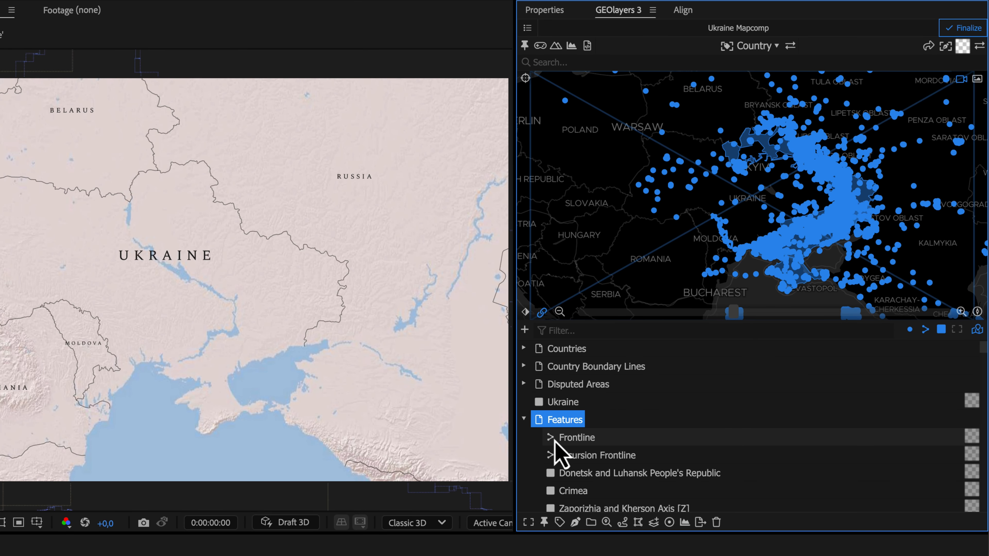
click(565, 438)
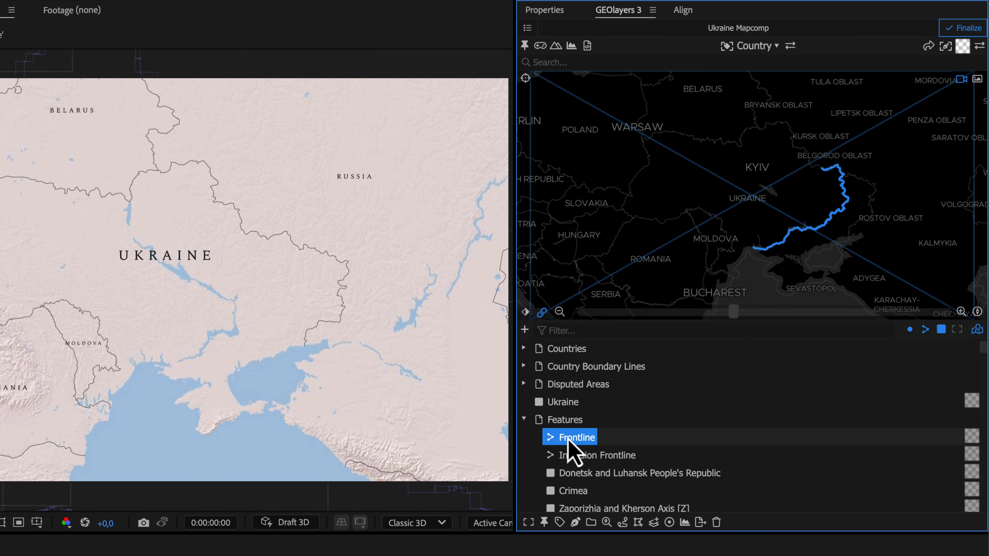
click(588, 457)
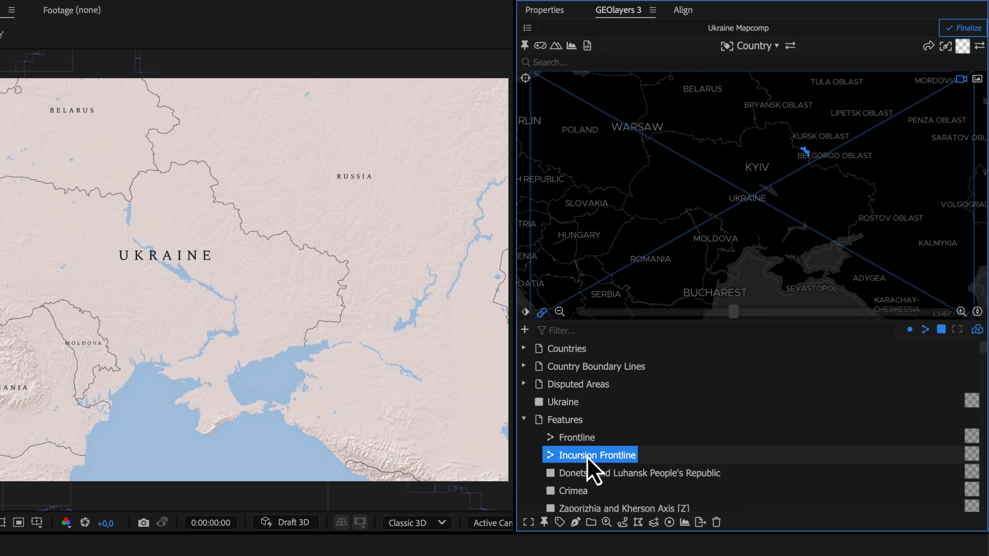
scroll(627, 477, down, 3)
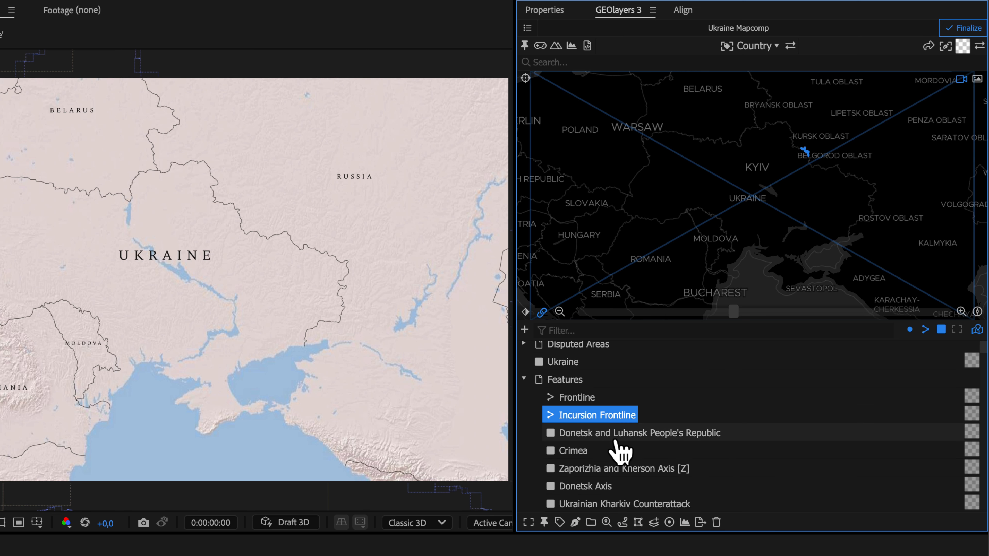
click(616, 439)
click(579, 455)
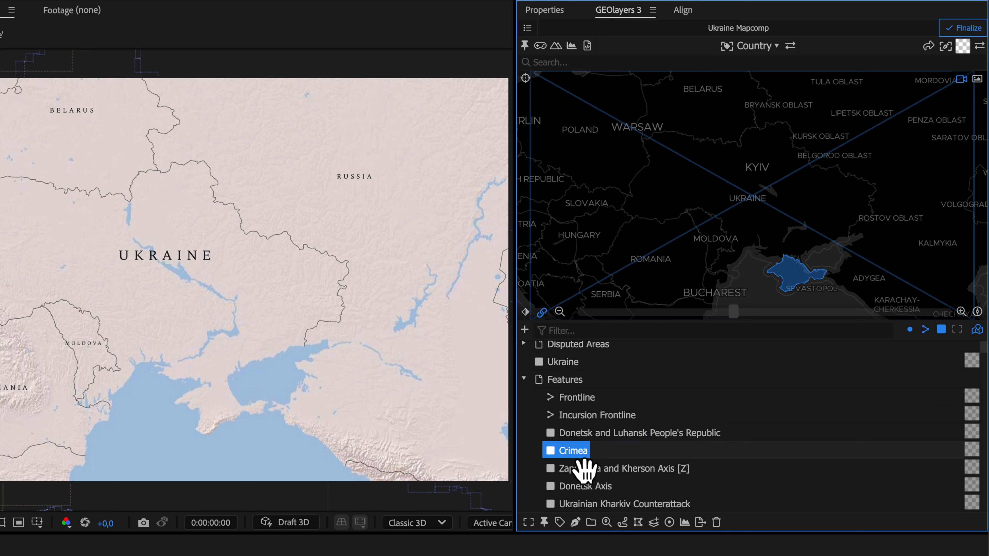
click(592, 471)
click(600, 488)
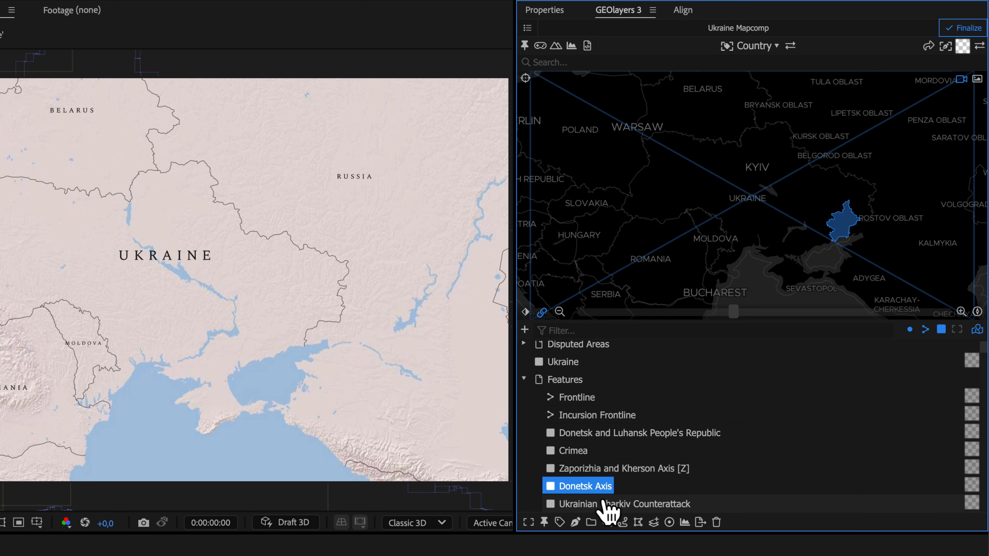
click(603, 503)
scroll(605, 501, down, 2)
click(614, 489)
scroll(615, 491, down, 1)
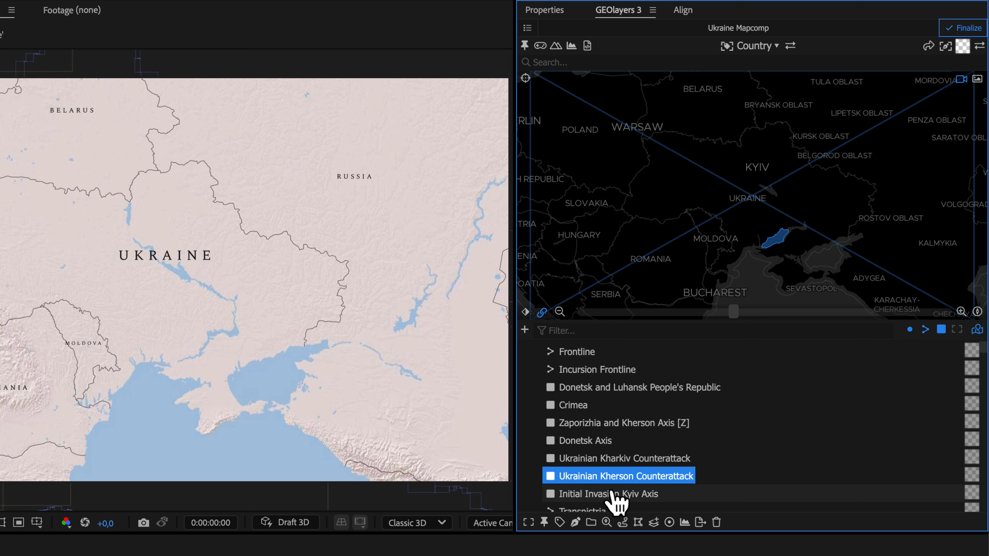
scroll(608, 467, up, 1)
Step: Merge Donetsk and Luhansk People's Republic, Crimea, the Zaporizhia and Kherson, Donetsk and Luhansk axes, the three Russian Gains 2025 areas and Russian Sumy Incursion into one feature
click(590, 408)
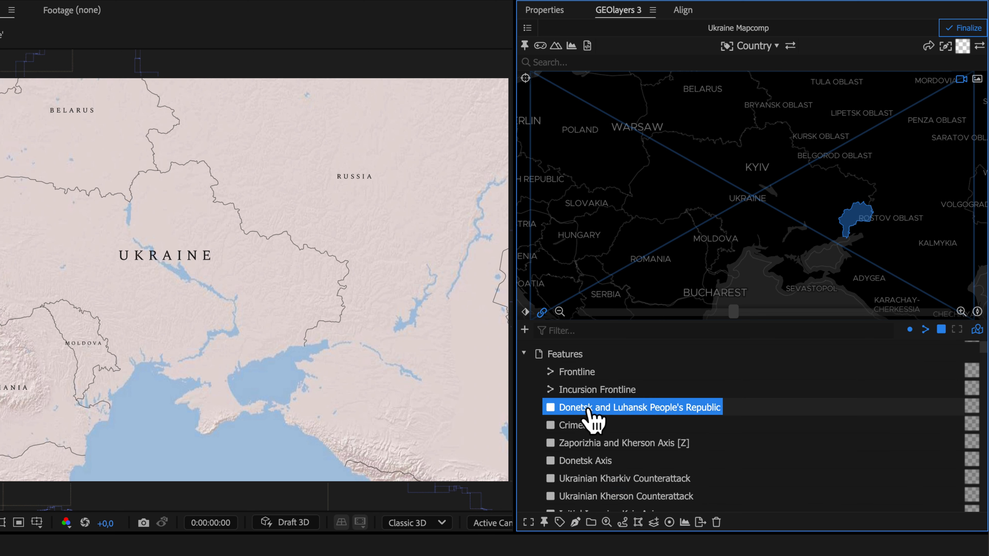
ctrl+click(583, 427)
ctrl+click(587, 444)
ctrl+click(590, 461)
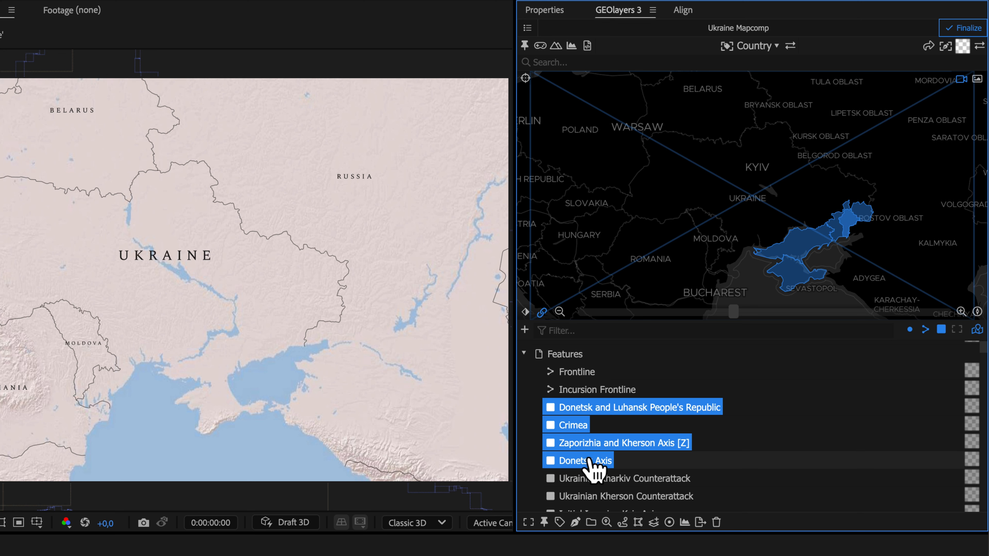
scroll(621, 498, down, 1)
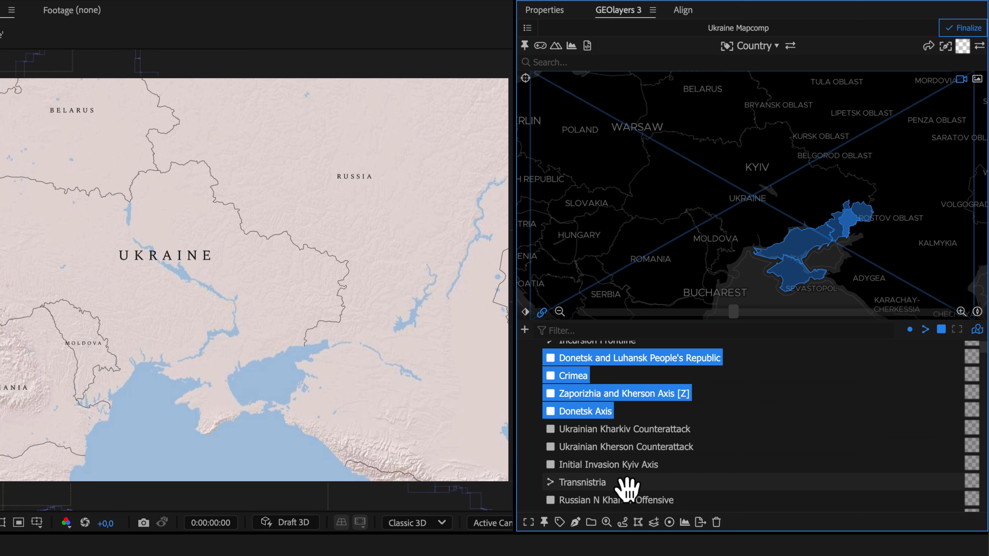
scroll(624, 487, down, 8)
drag(584, 351, 607, 420)
scroll(621, 404, up, 1)
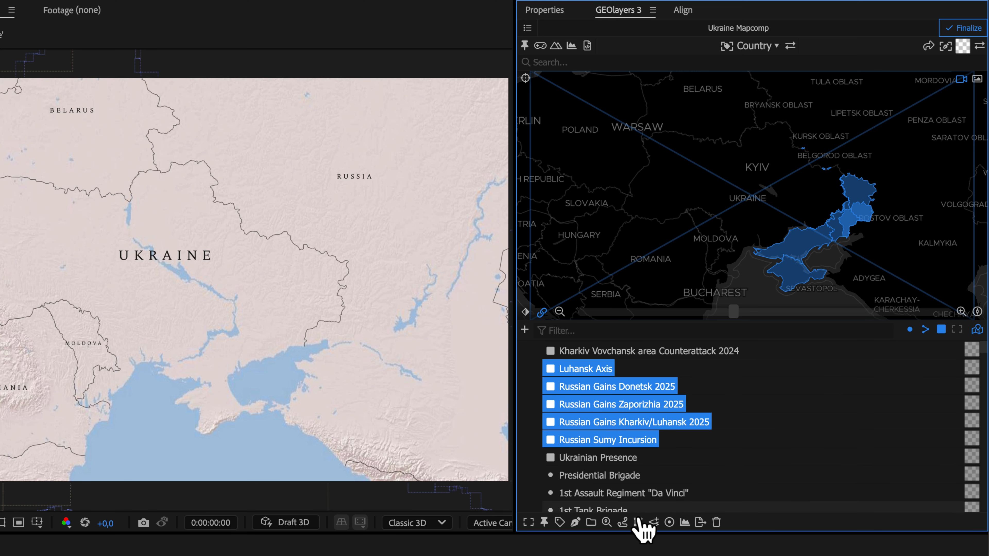
click(655, 522)
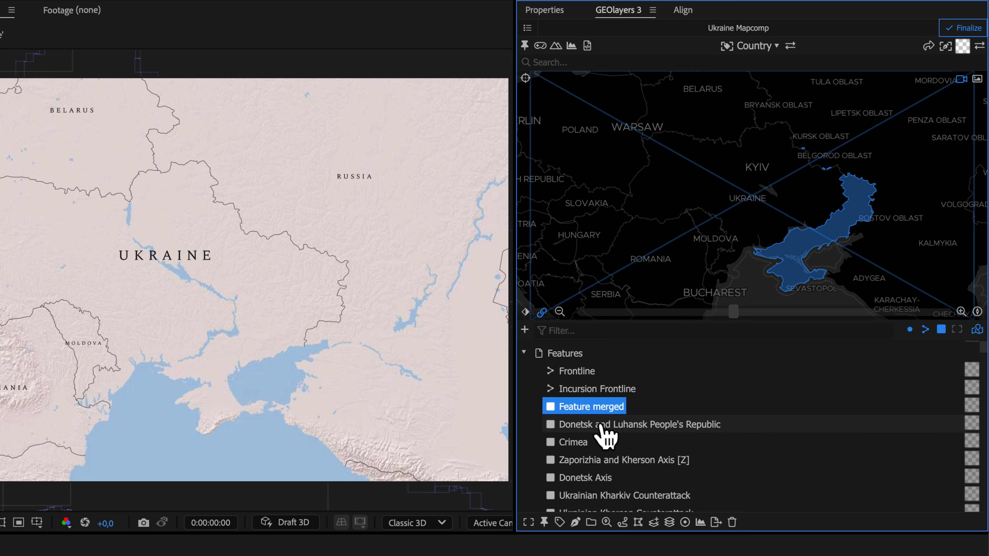
Step: Look through the rest of the imported Features list, including the military unit points and the dated Ru and Ua Position points
scroll(602, 432, down, 8)
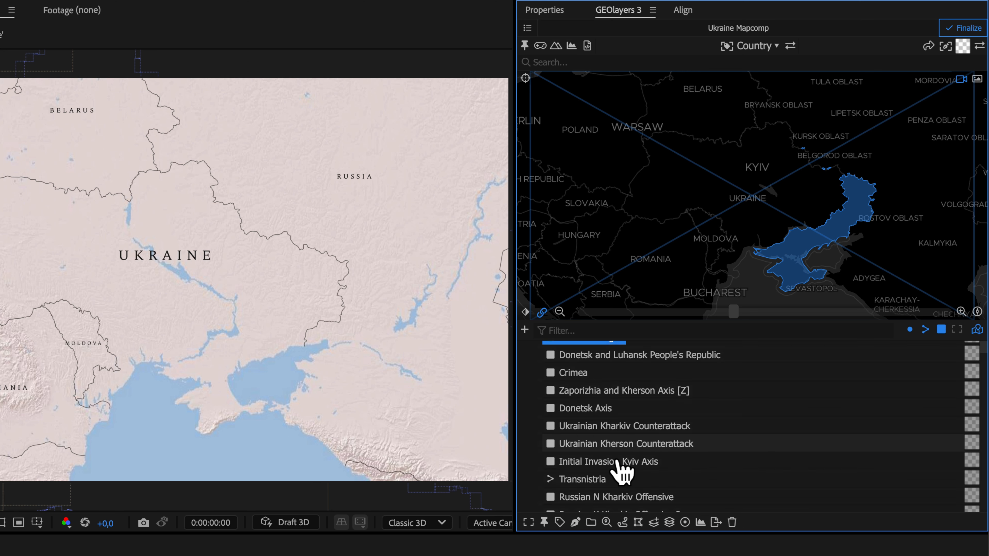
scroll(623, 472, down, 2)
scroll(623, 469, down, 1)
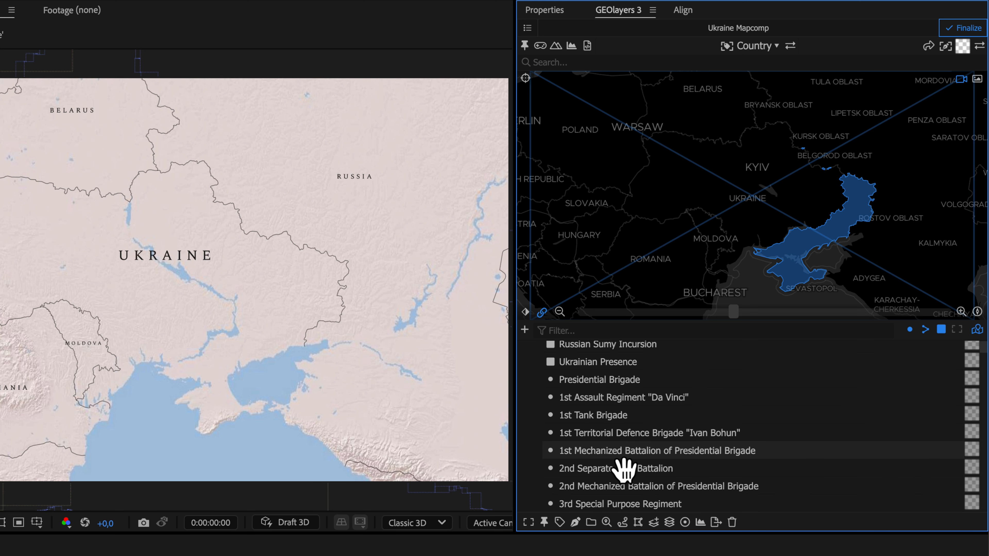
scroll(596, 454, down, 1)
scroll(595, 454, down, 7)
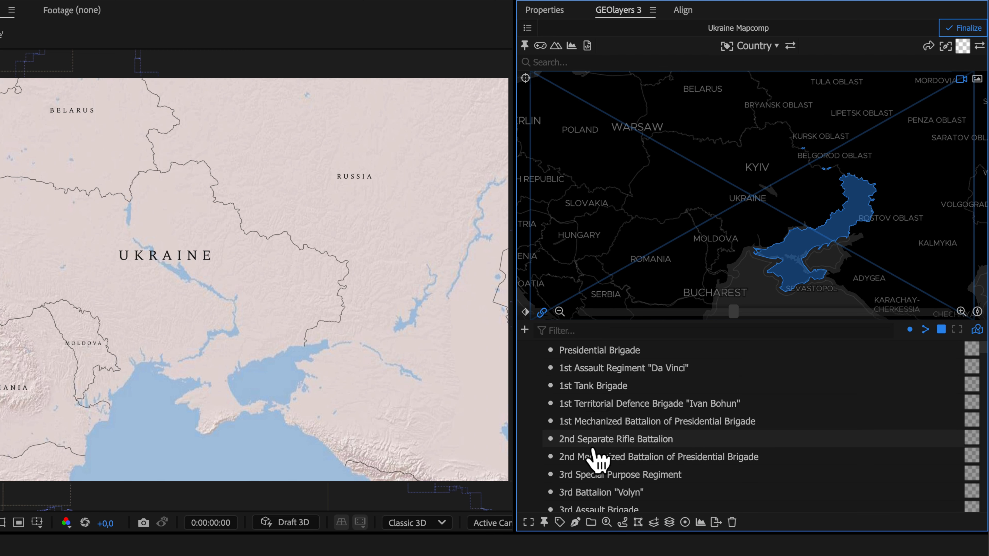
scroll(595, 454, down, 1)
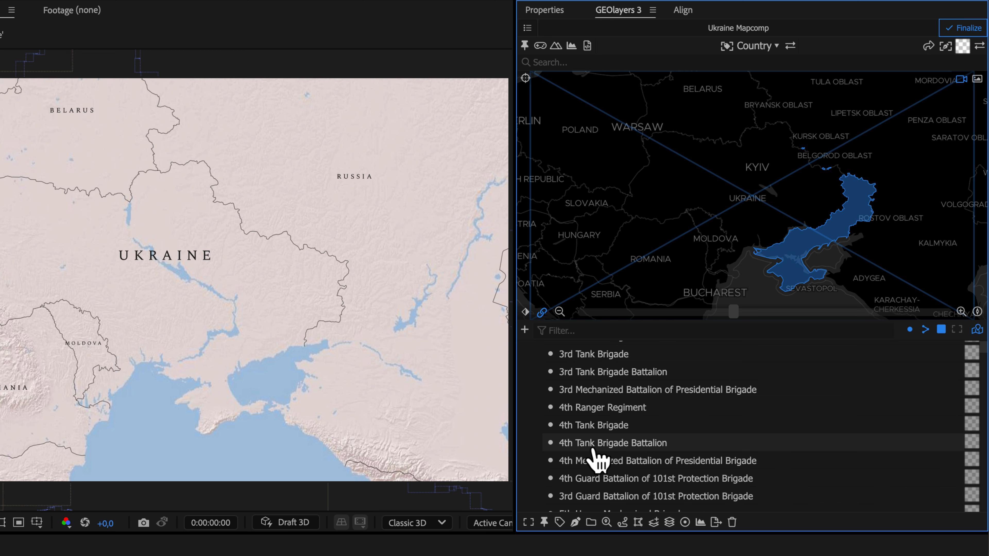
scroll(599, 460, down, 15)
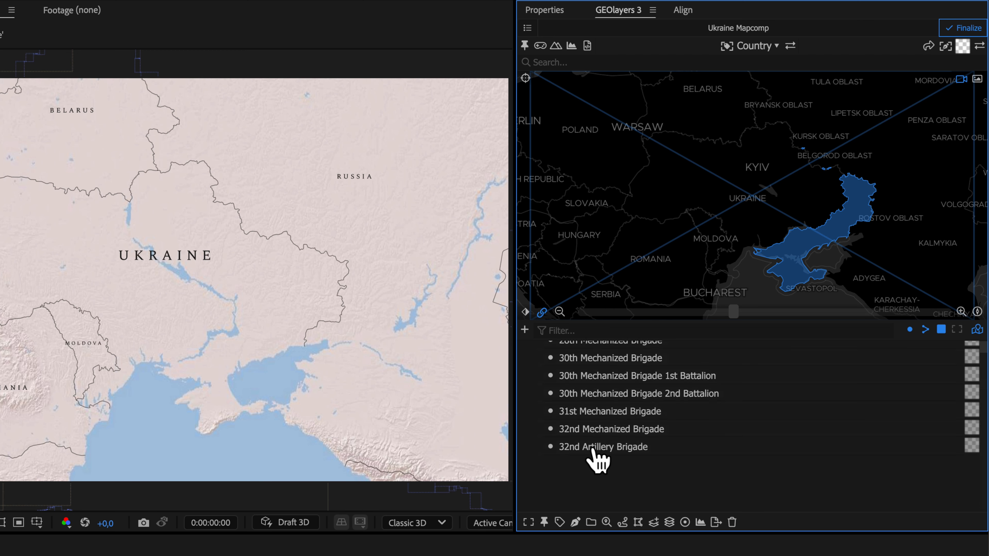
scroll(600, 459, down, 10)
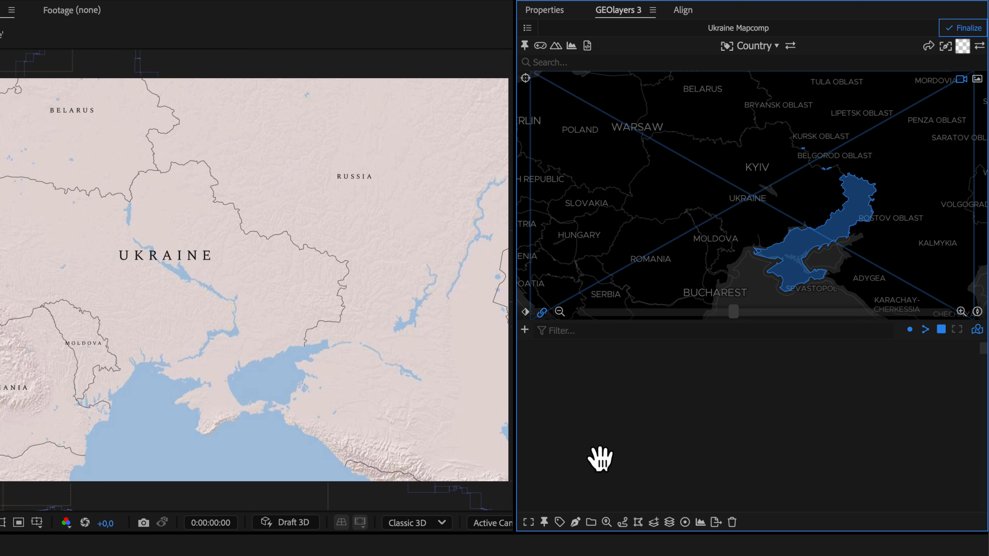
scroll(598, 460, down, 15)
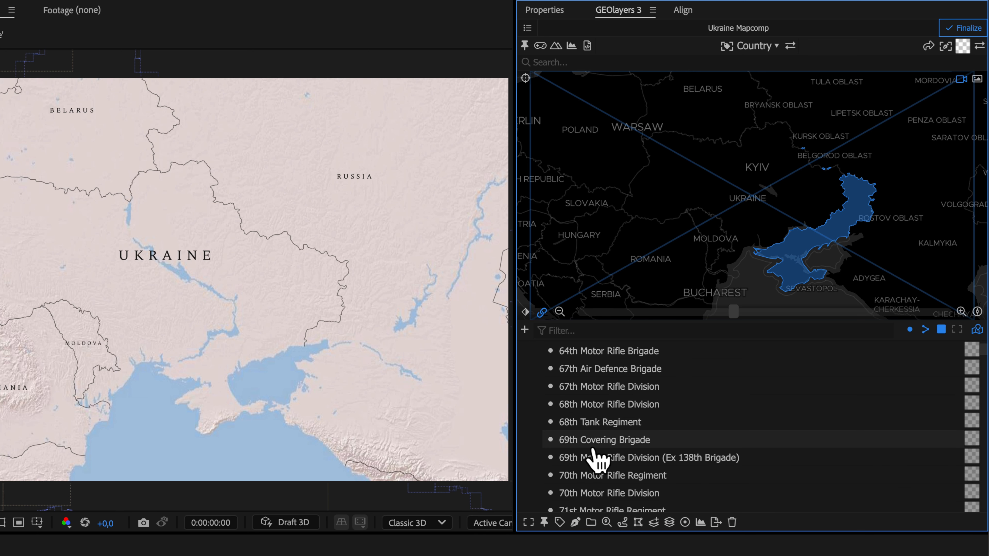
scroll(599, 460, down, 12)
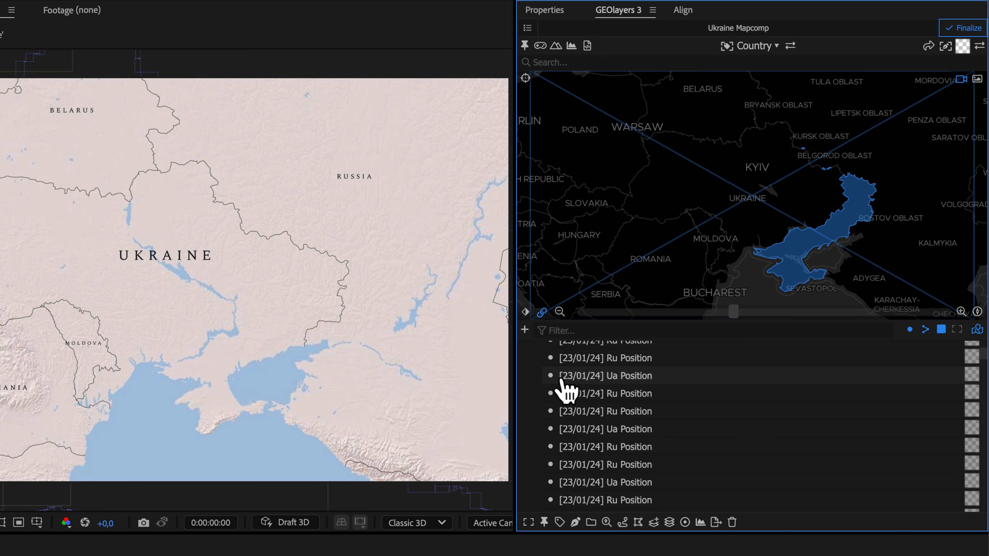
click(632, 394)
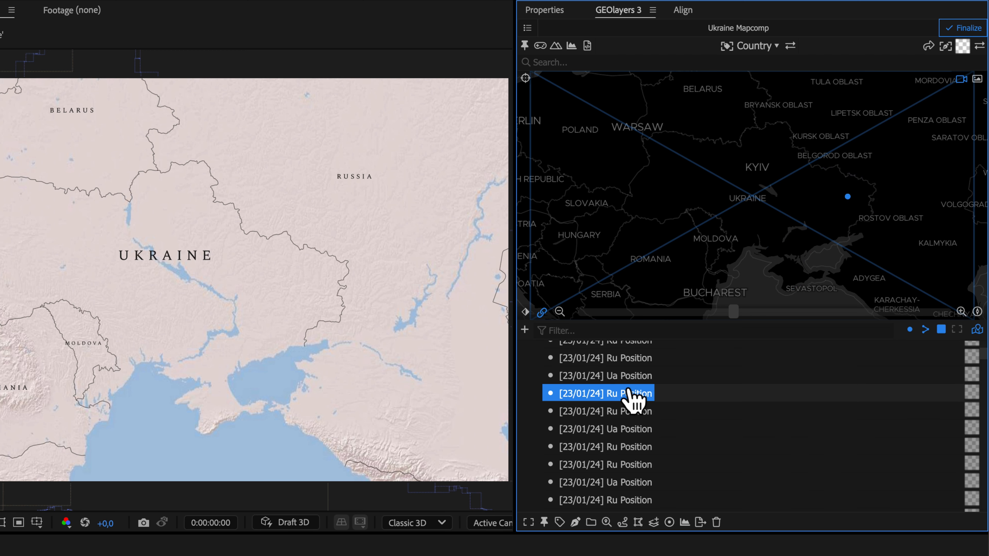
click(629, 376)
click(630, 394)
click(629, 482)
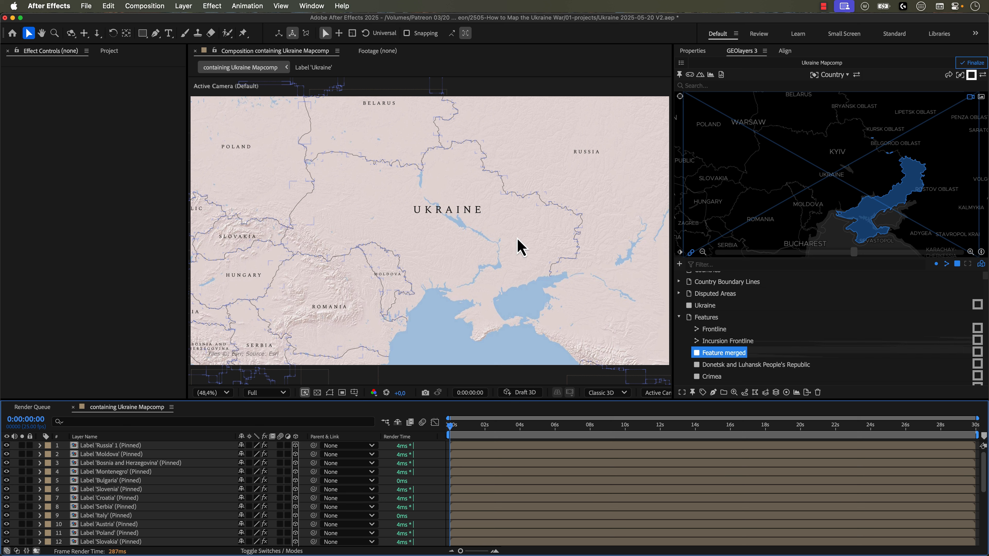
Step: Create a new shape layer style for the merged feature with Fill turned off and Stroke turned on
click(971, 75)
click(971, 76)
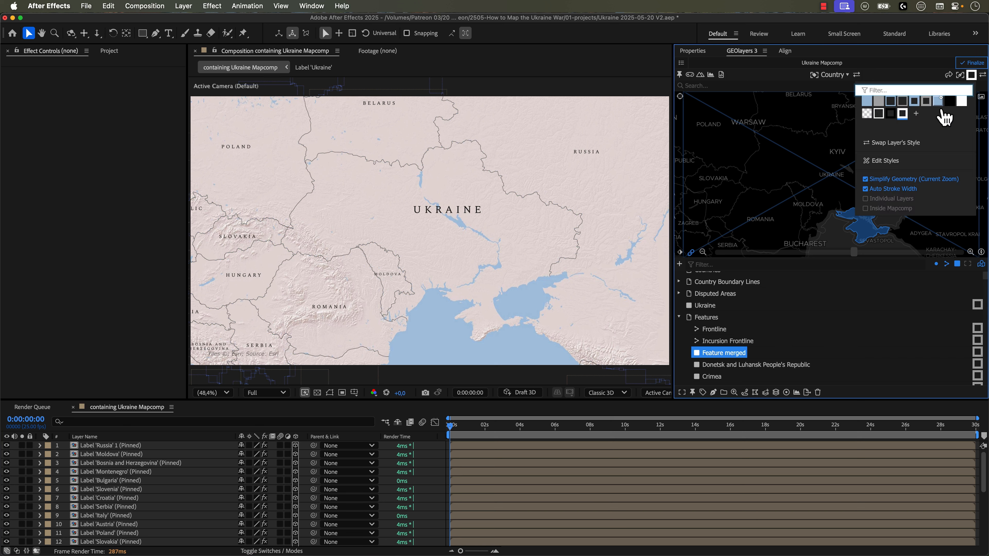
click(916, 113)
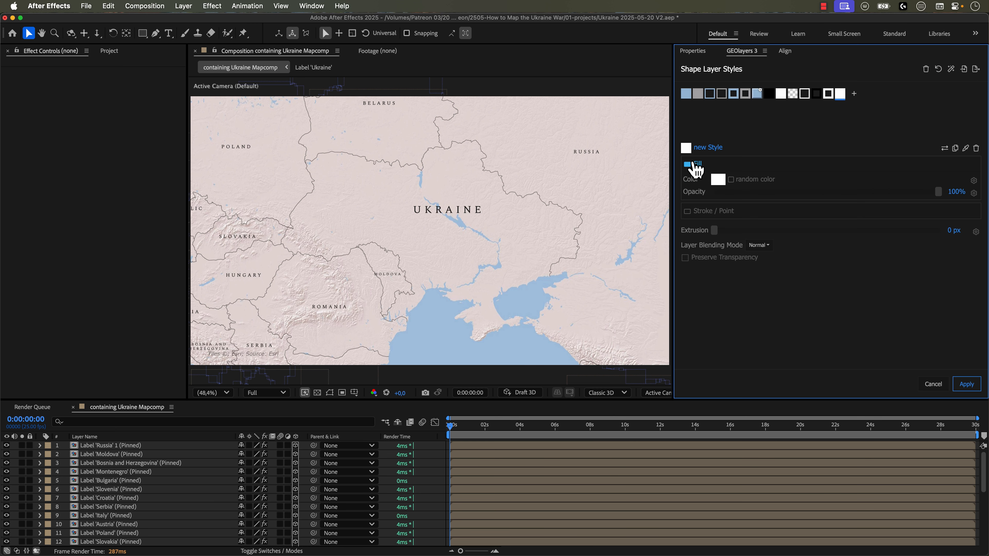
click(693, 164)
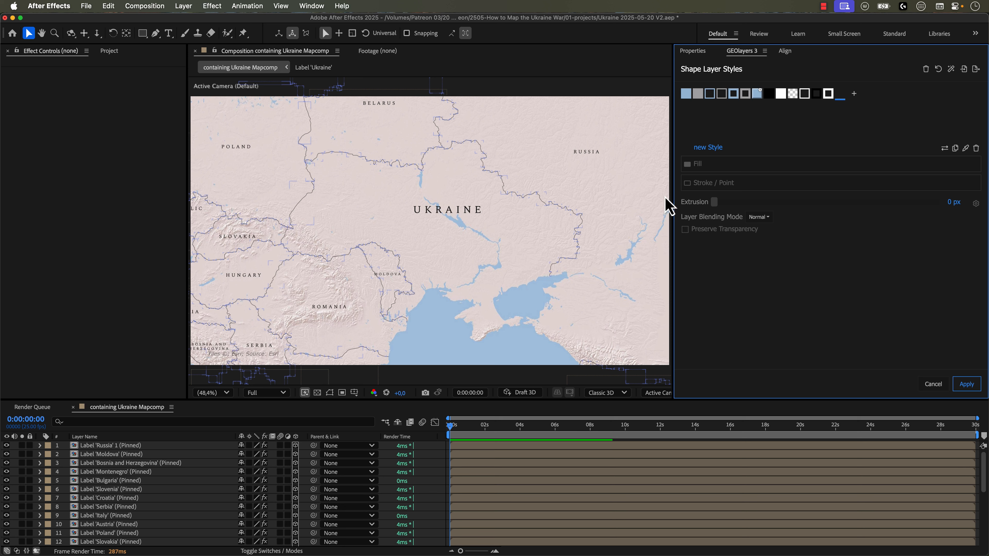
click(715, 183)
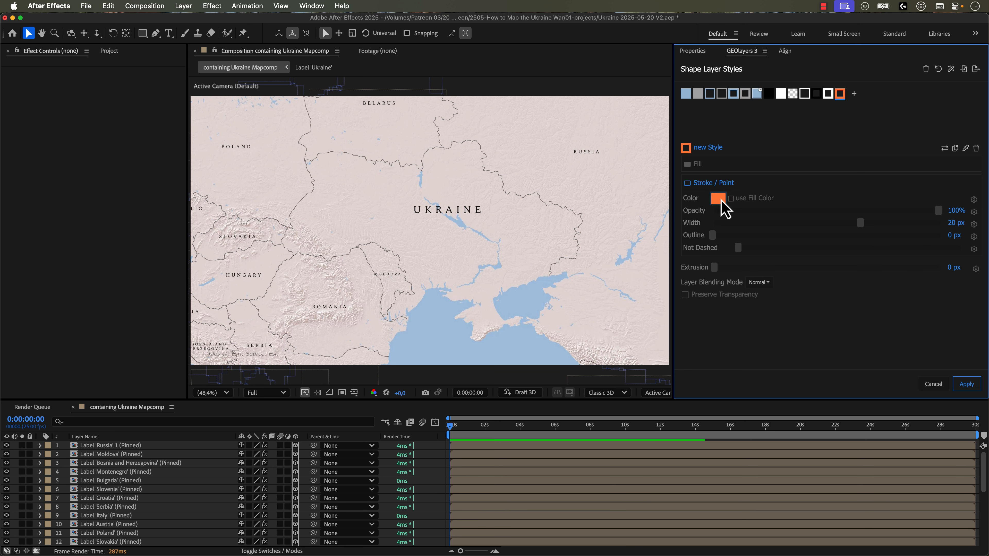
Step: Set the new style's stroke to red with a width of 5 px and apply the style
click(717, 199)
click(791, 136)
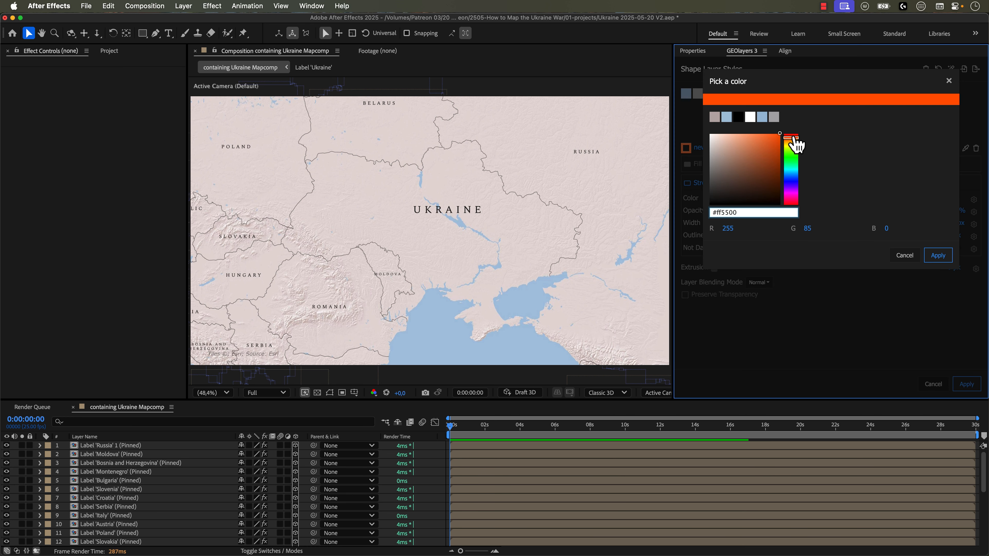
drag(794, 144, 793, 133)
click(938, 257)
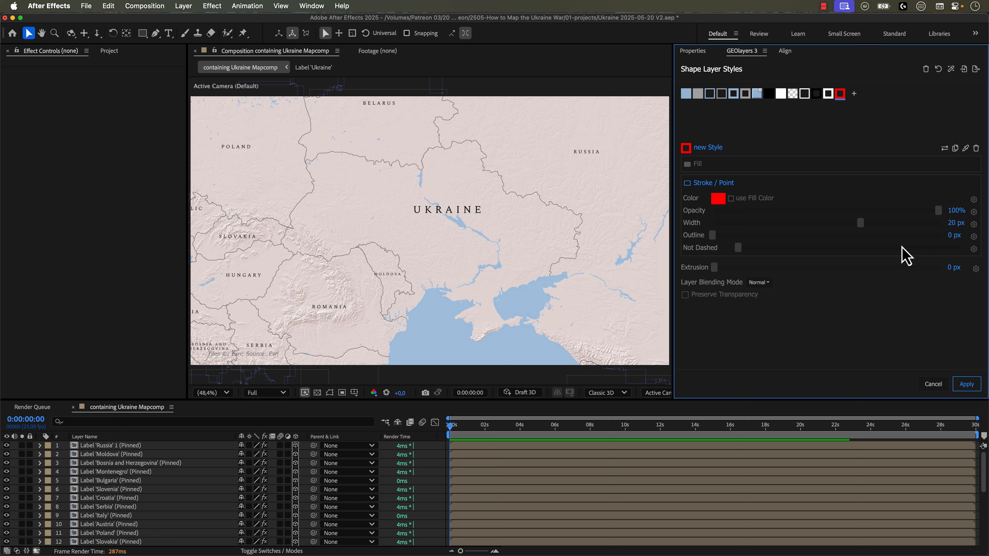
click(954, 224)
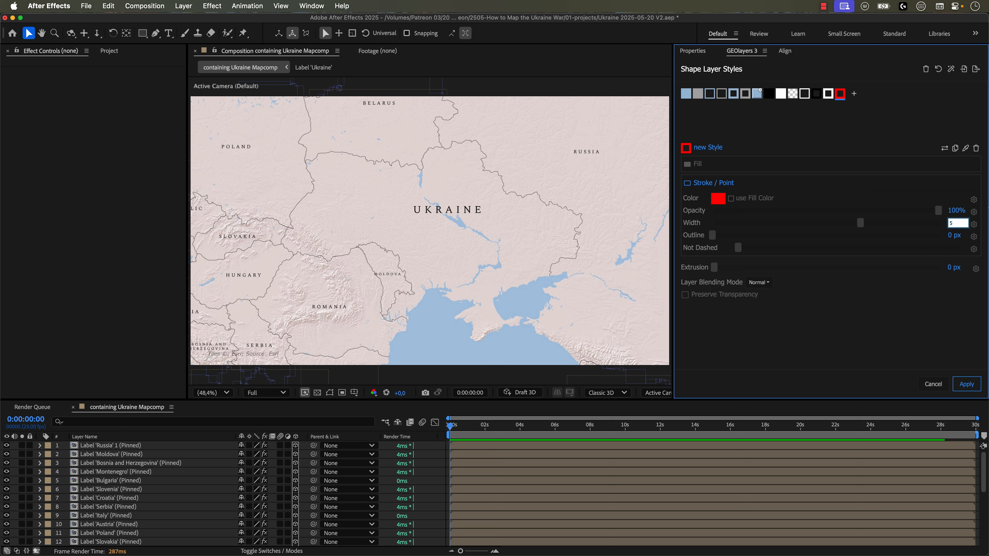
click(970, 386)
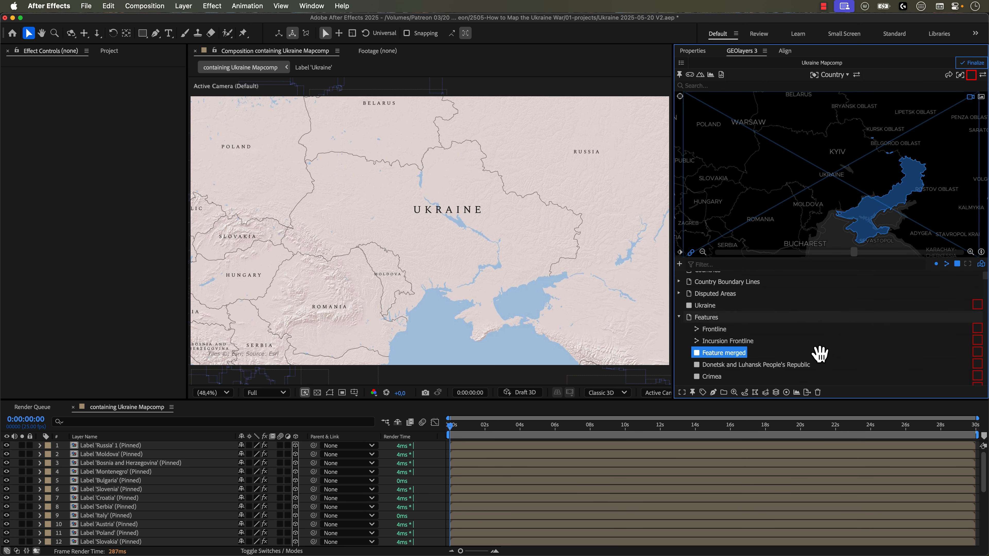
Step: Draw the merged feature as a shape layer in the Ukraine map composition using the red outline style
click(714, 393)
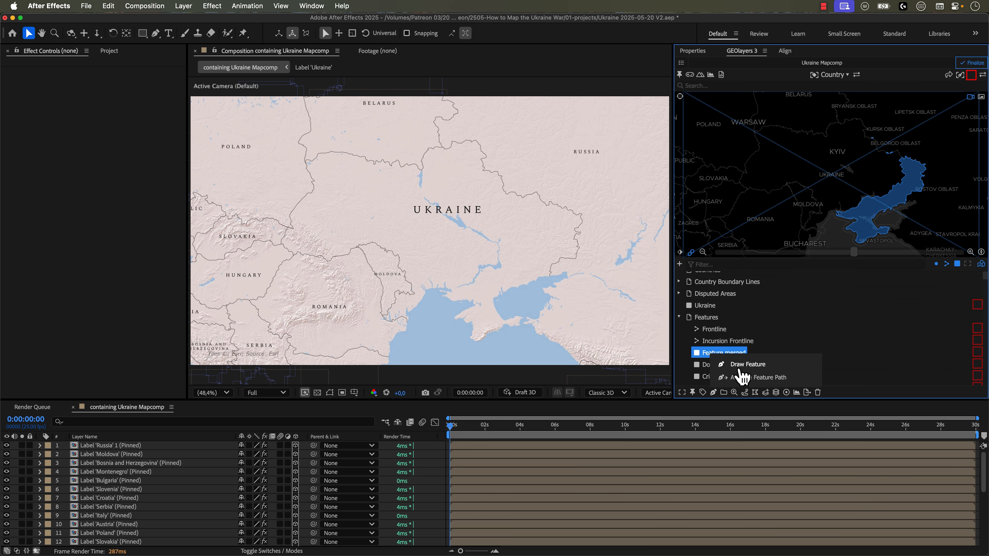
click(755, 377)
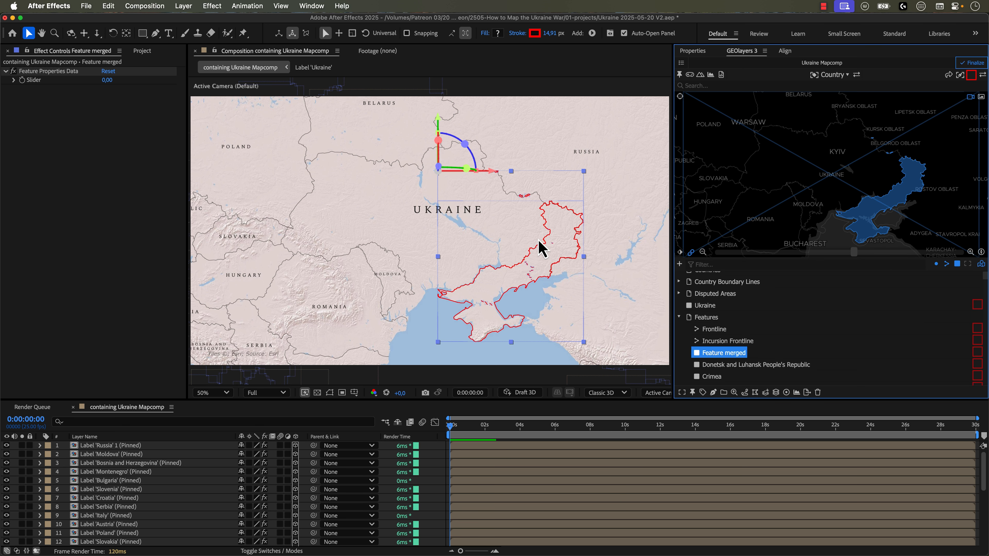
key(period)
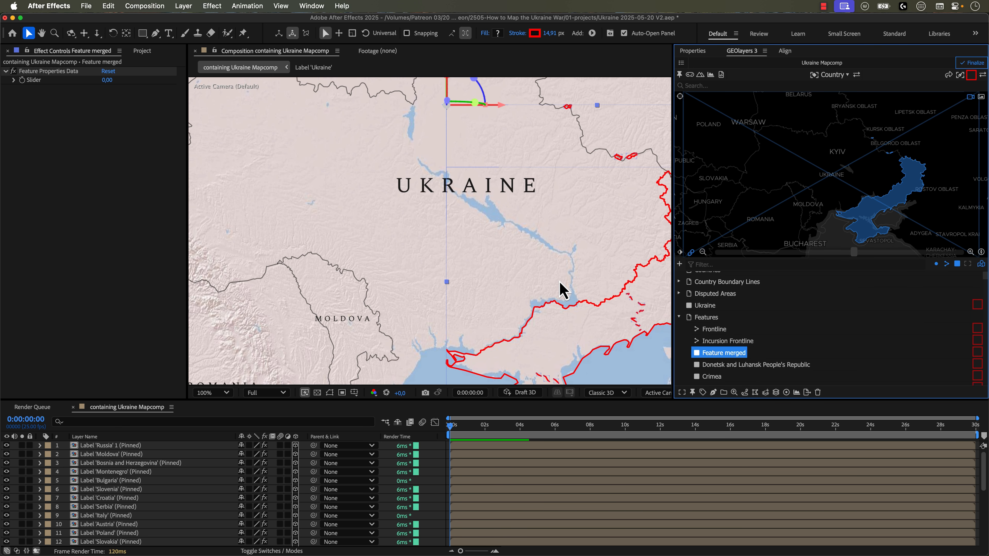
key(h)
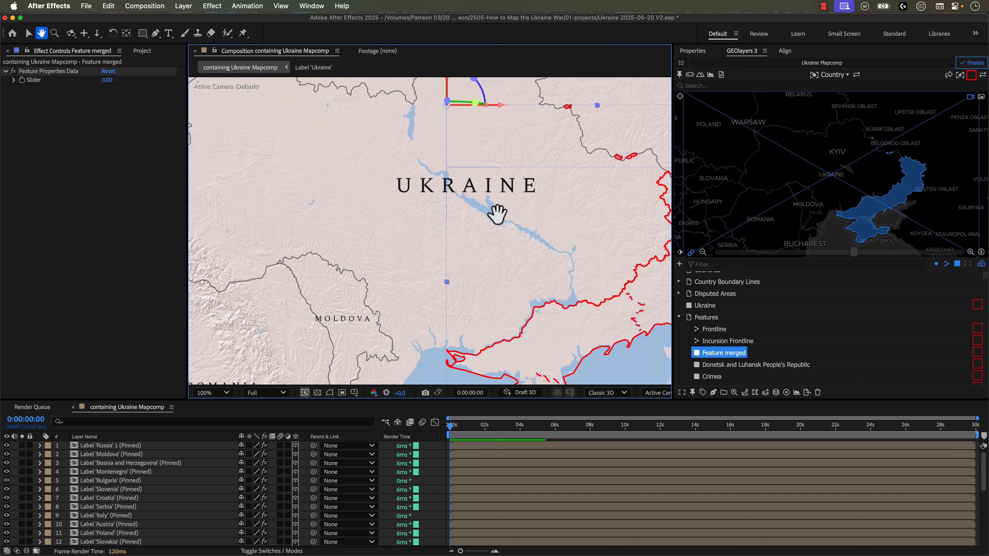
scroll(448, 186, right, 10)
scroll(448, 185, down, 5)
key(v)
Step: Expand the Feature merged layer's contents to its individual paths and turn on mask and shape path visibility in the composition
scroll(188, 482, down, 5)
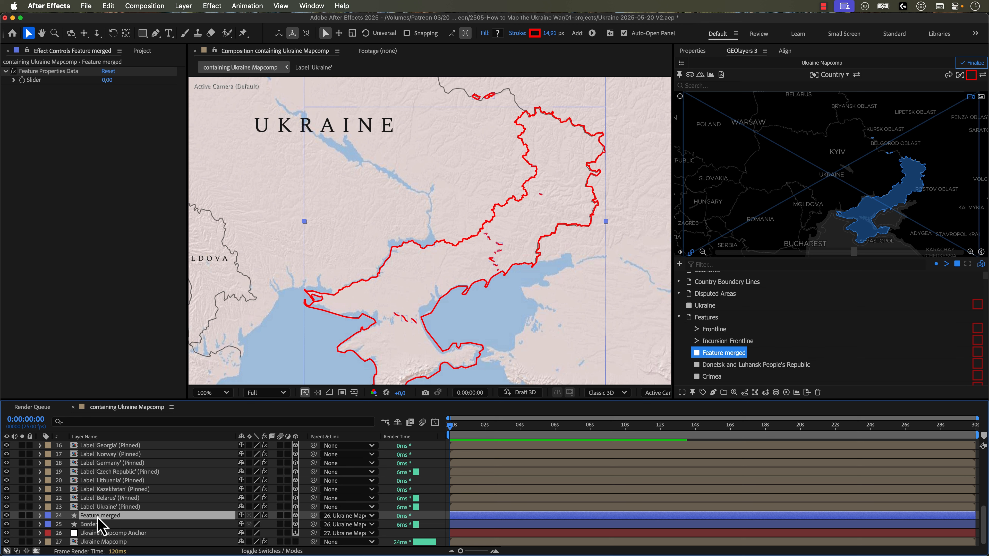
click(40, 516)
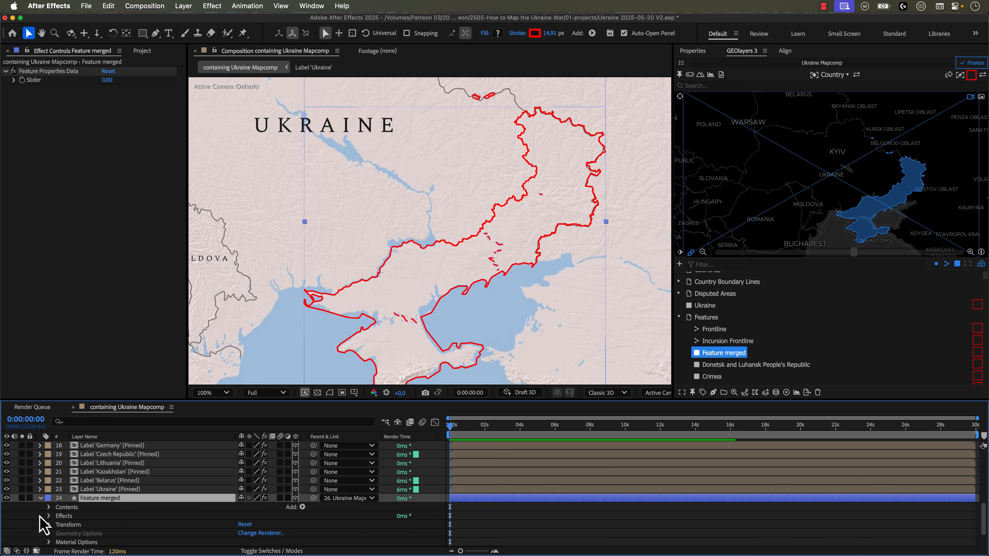
click(48, 507)
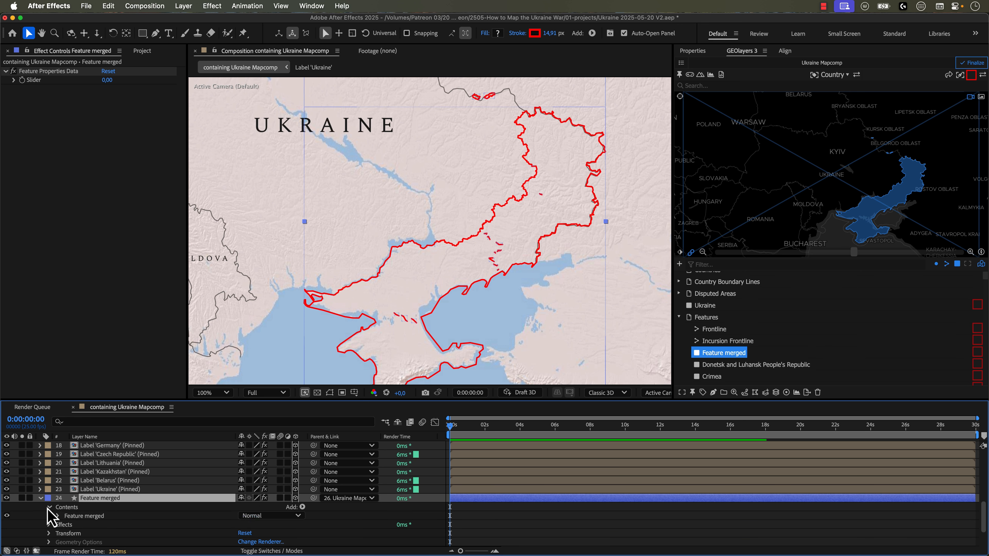
click(58, 517)
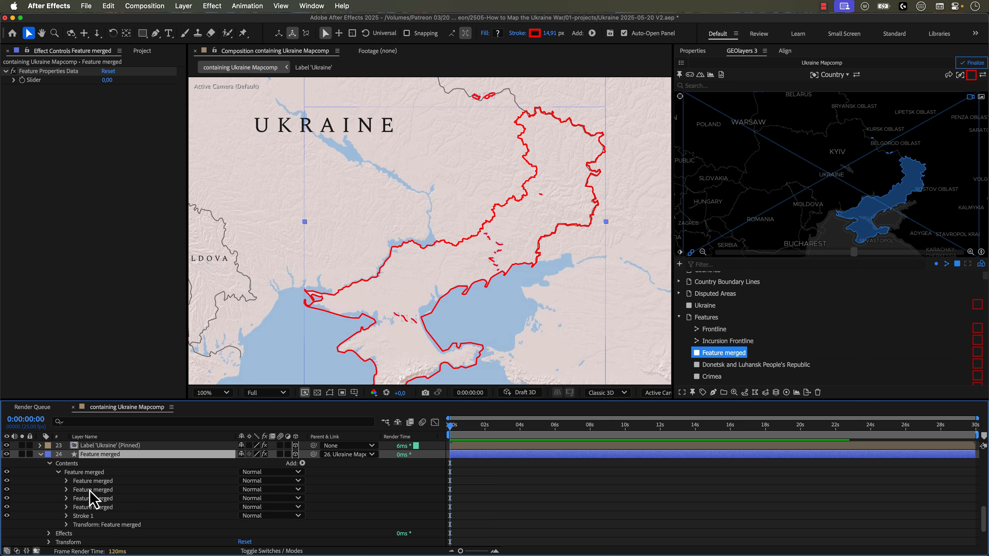
click(66, 482)
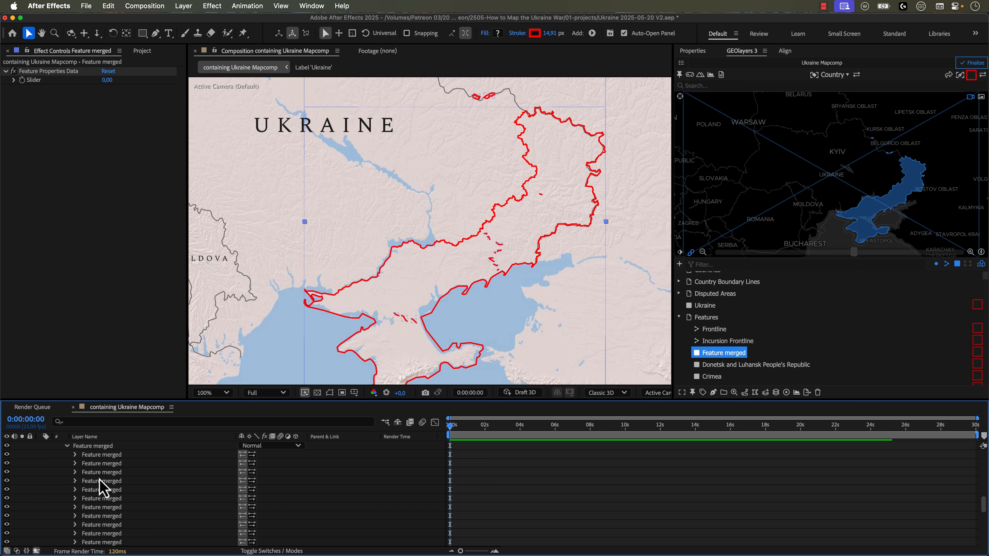
click(92, 456)
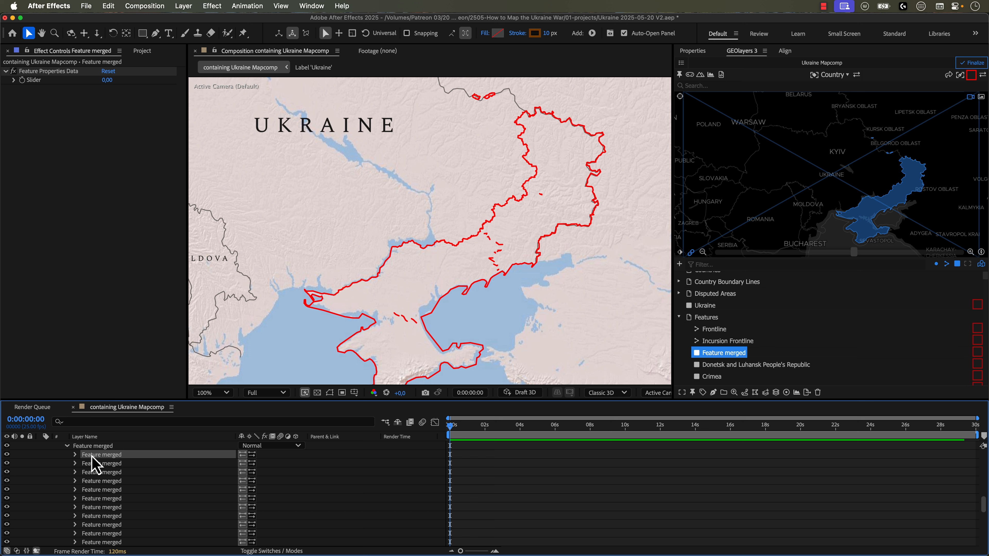
click(330, 392)
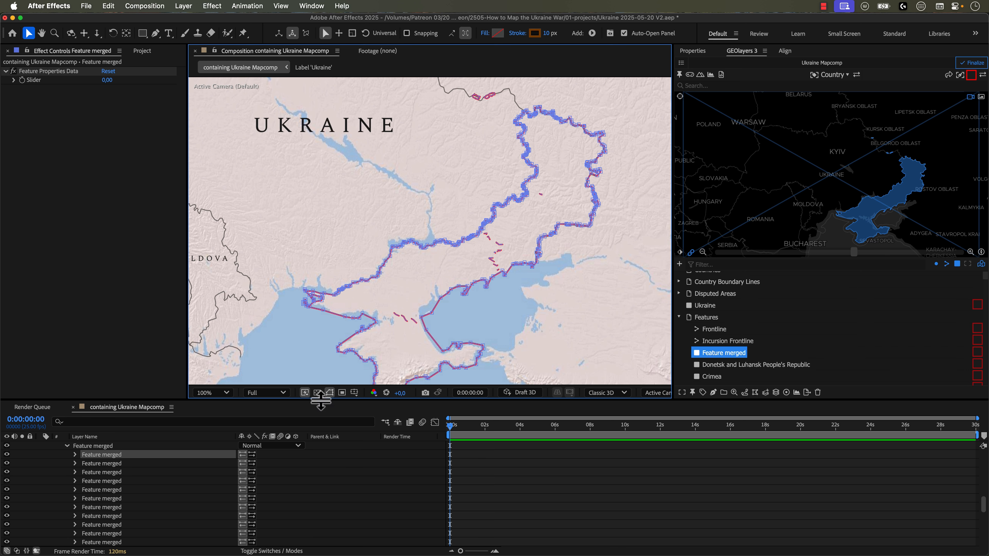
Step: Delete every path in the first Feature merged group except the main outline, removing the small stray fragments in the occupied territory
click(112, 466)
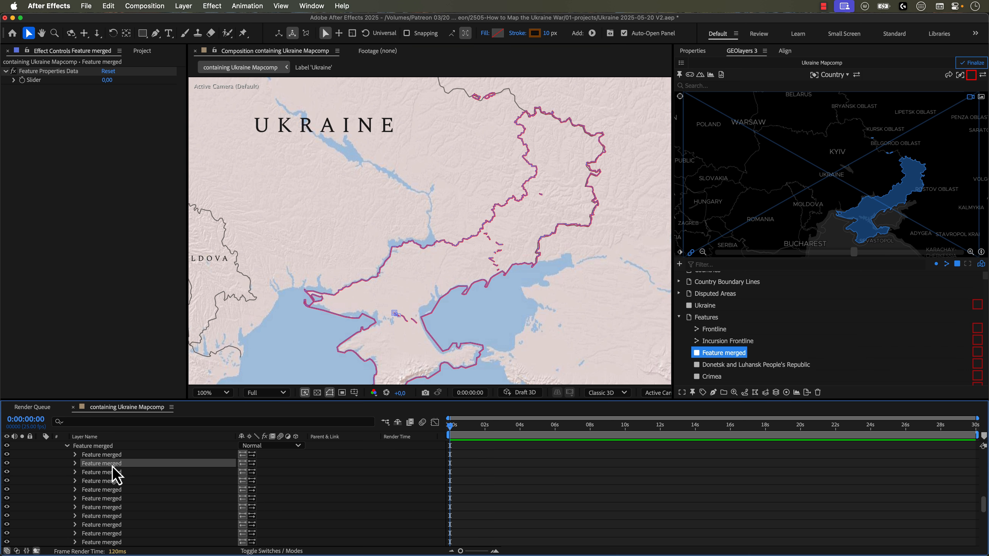
click(110, 473)
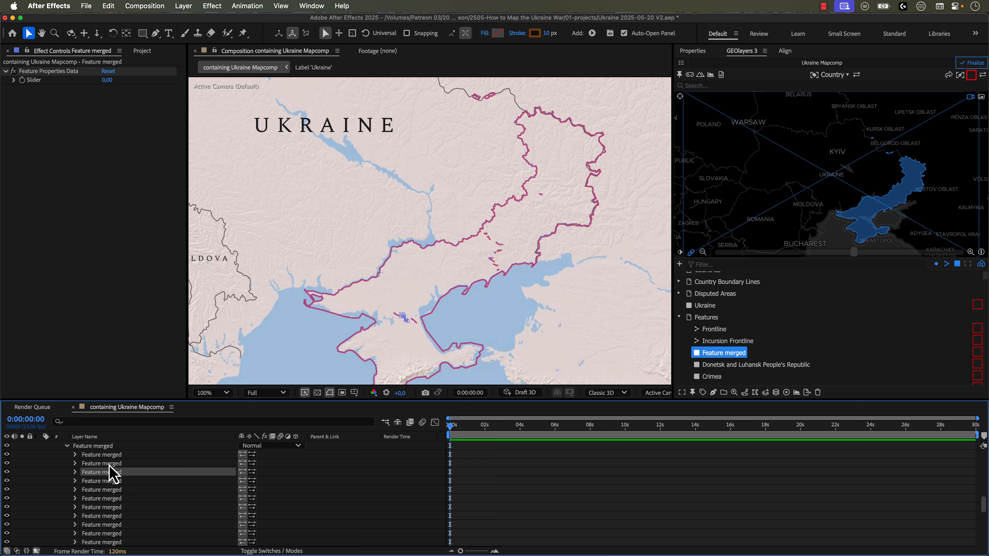
click(109, 465)
key(super+Up)
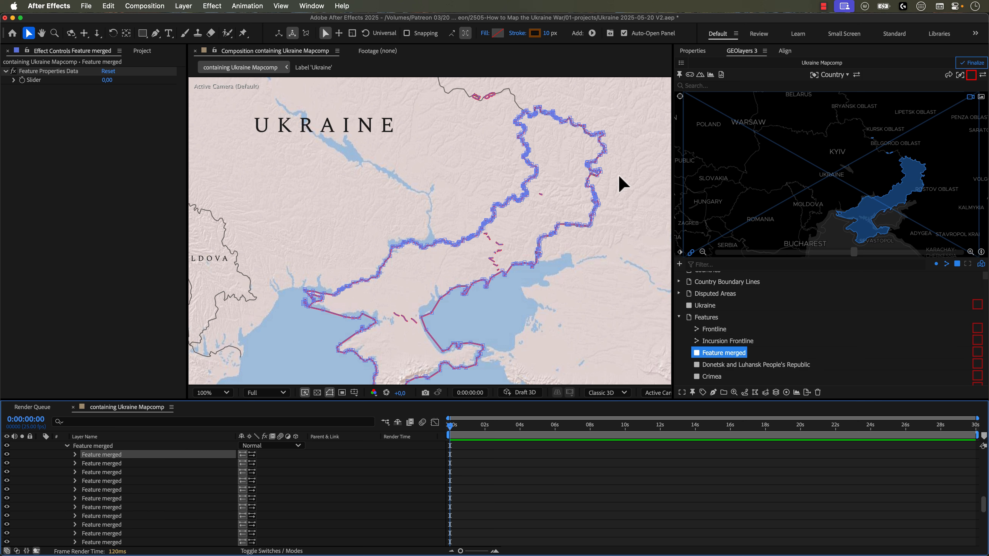
key(super+Up)
scroll(109, 467, down, 3)
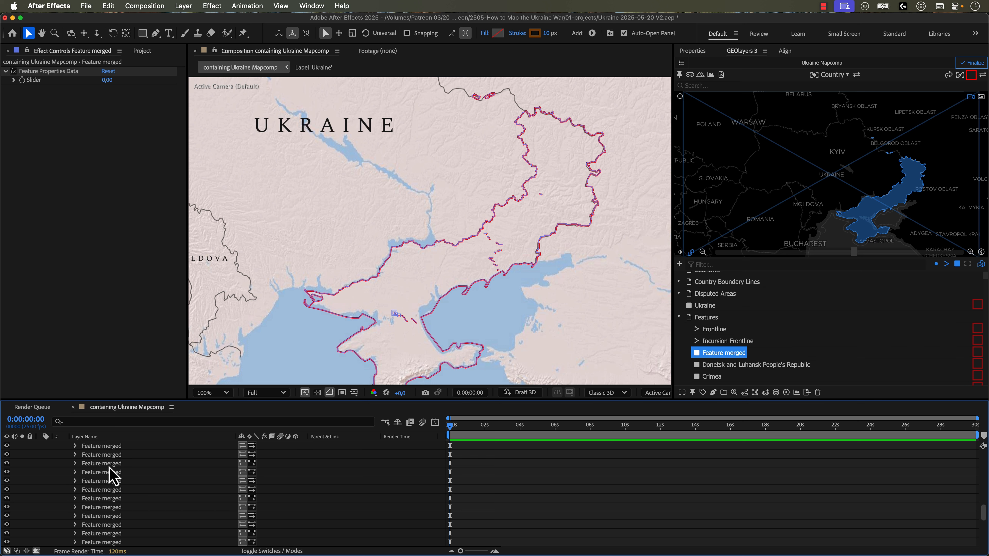
shift+click(116, 517)
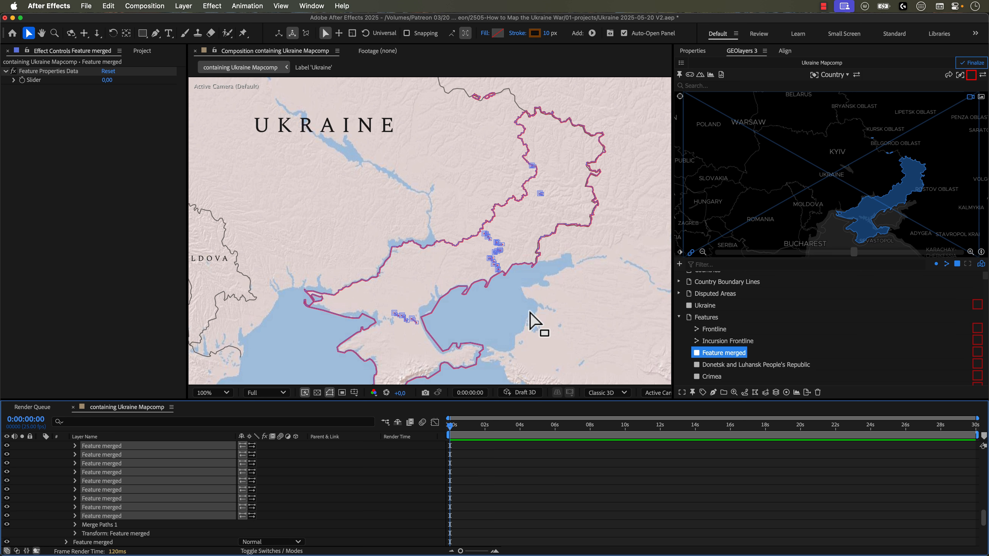
key(super+g)
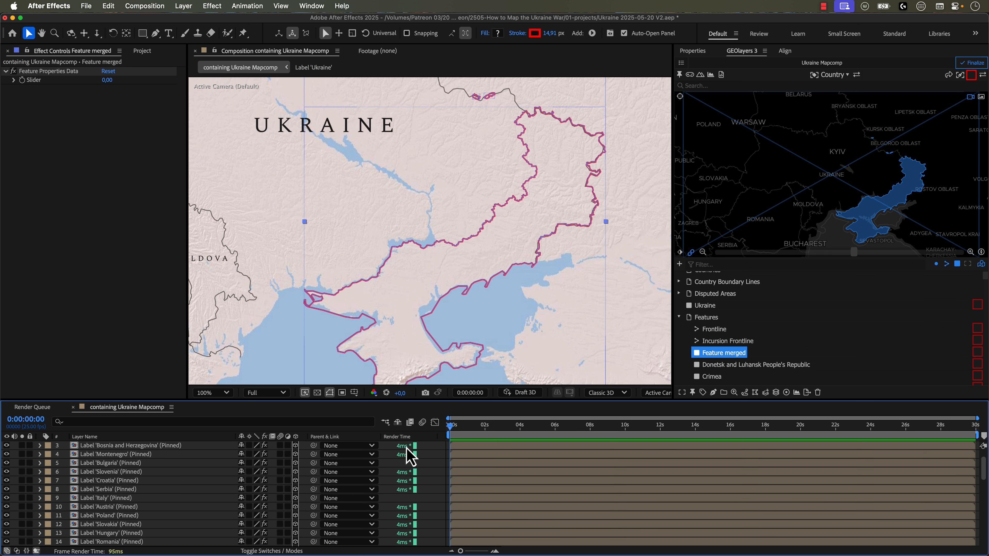
Step: Draw the Feature merged territory as a second shape layer using the solid white fill style
click(685, 342)
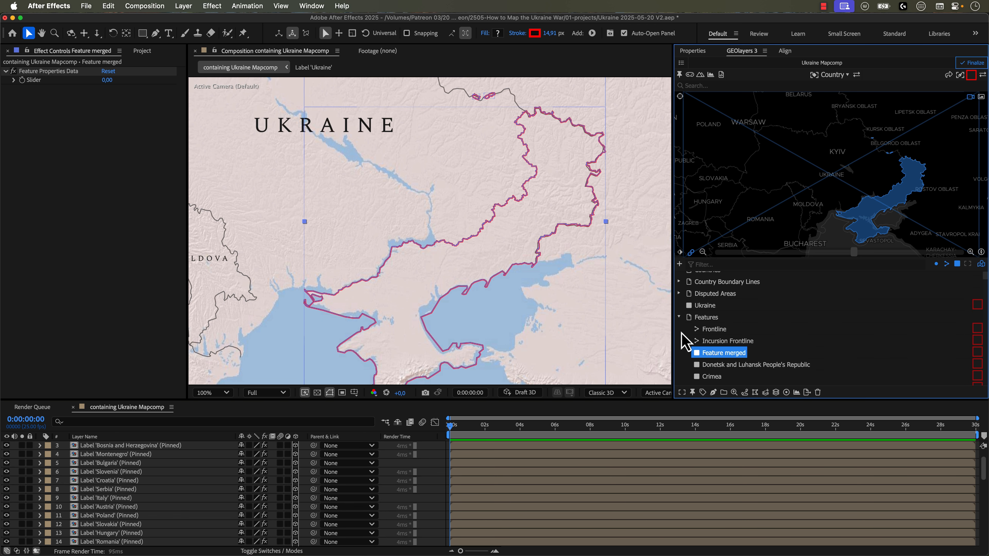
key(comma)
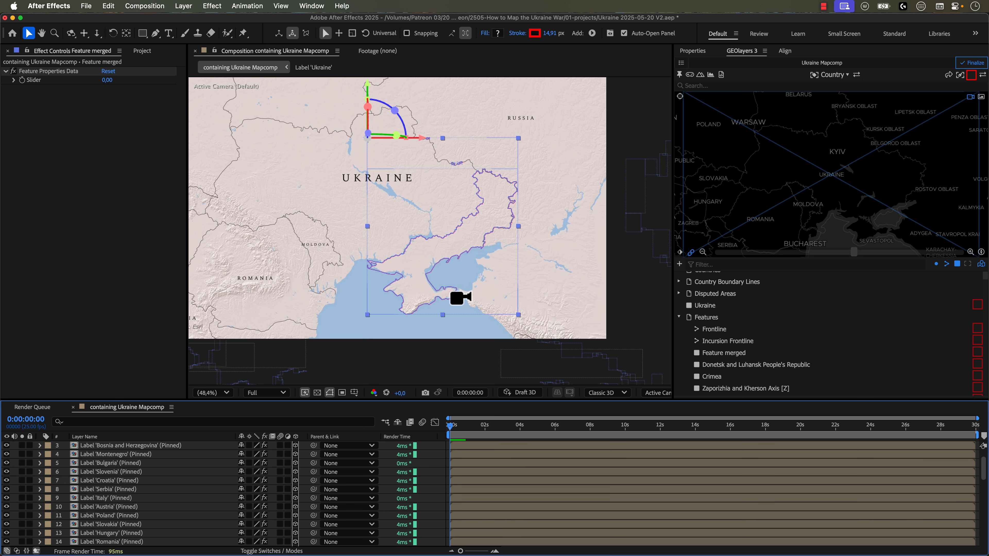
key(shift+slash)
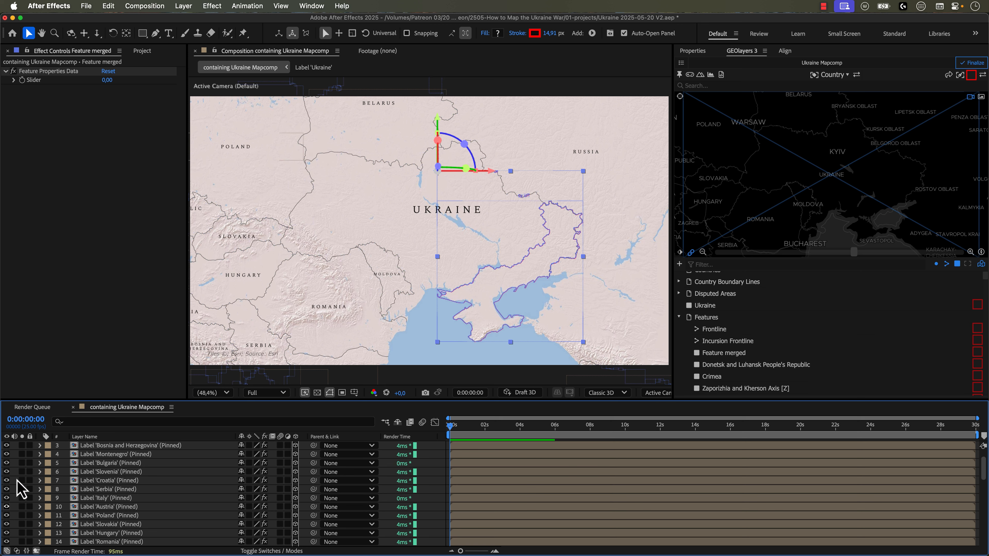
click(452, 383)
click(971, 77)
click(971, 77)
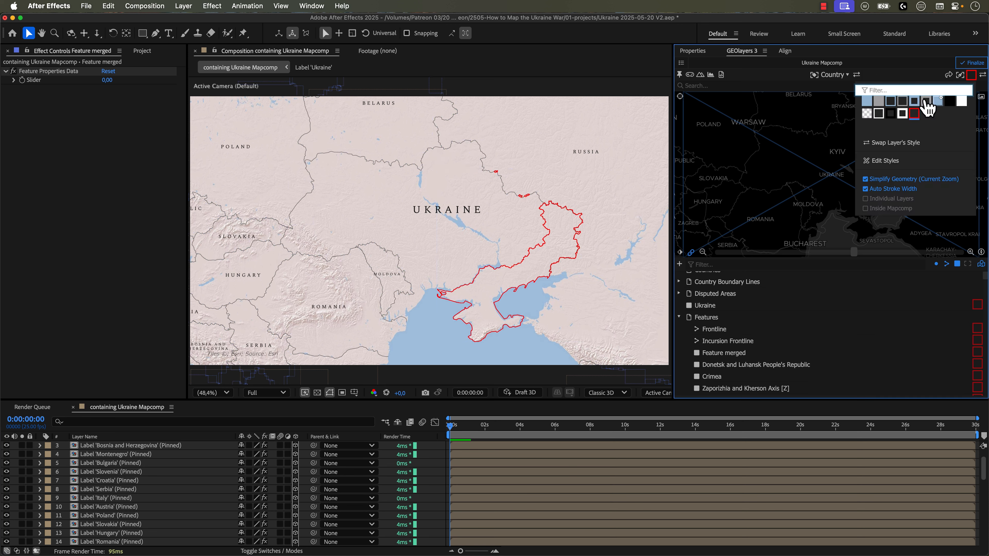
click(961, 101)
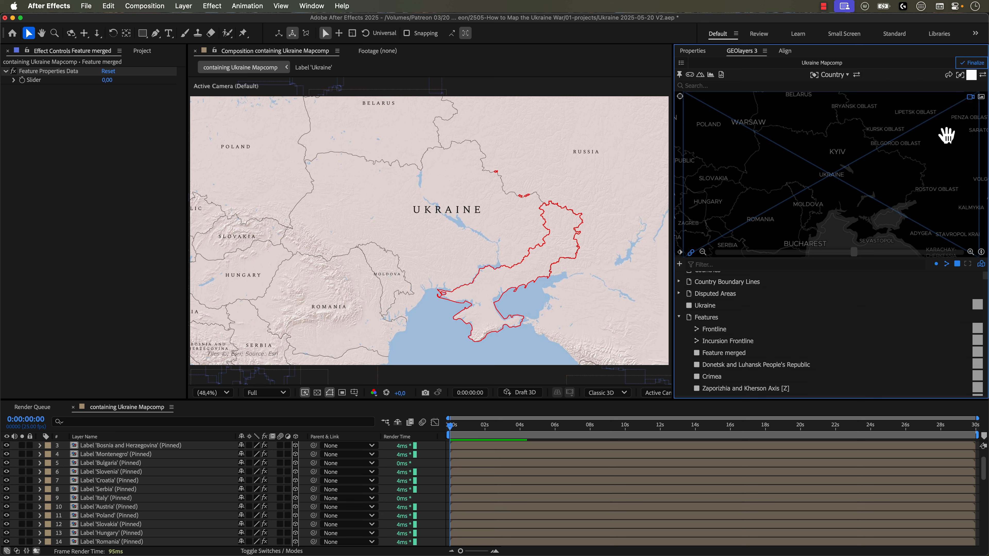
click(721, 353)
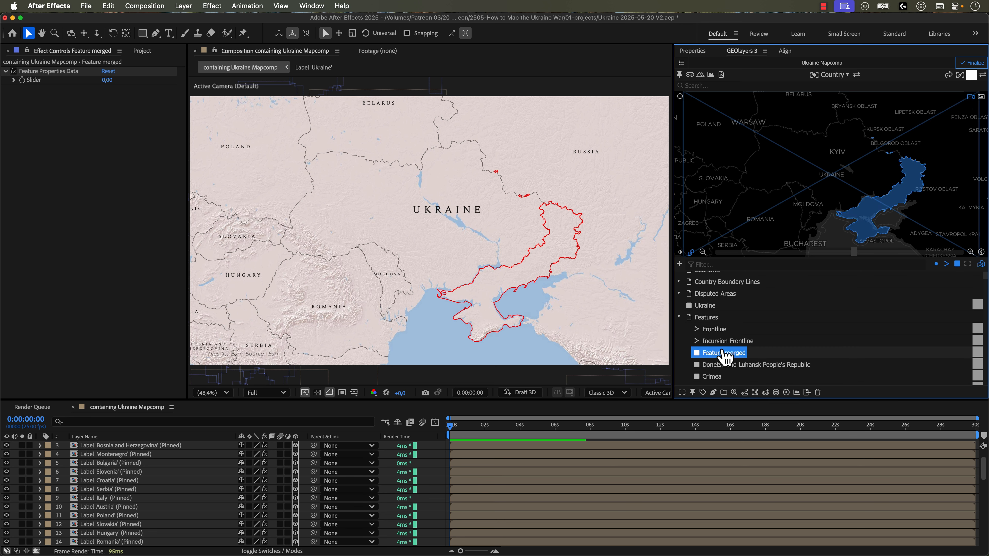
click(714, 392)
click(743, 365)
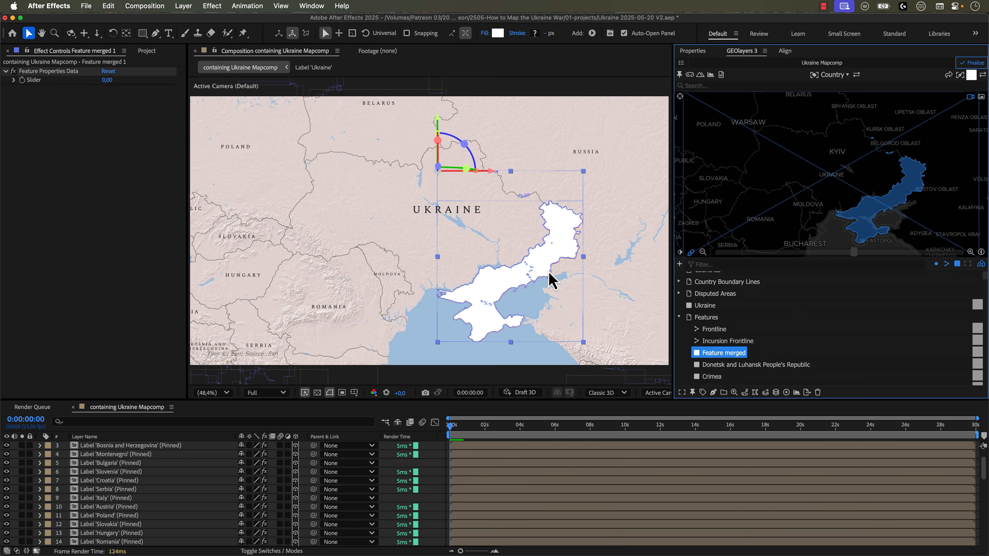
Step: Rename the white territory shape layer as MATTE and collapse the expanded layer properties
scroll(52, 485, up, 1)
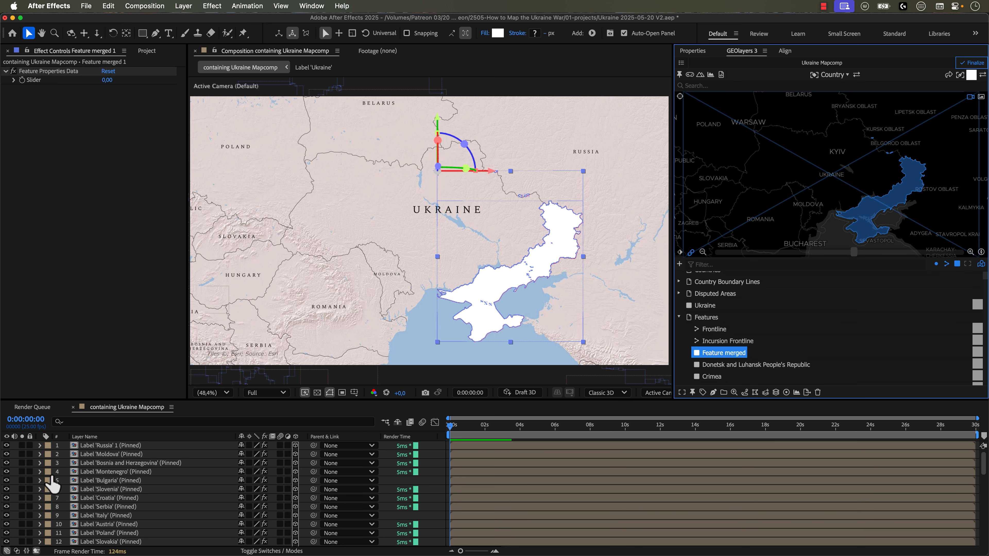
scroll(117, 479, down, 6)
key(Return)
text(MATTE)
key(Return)
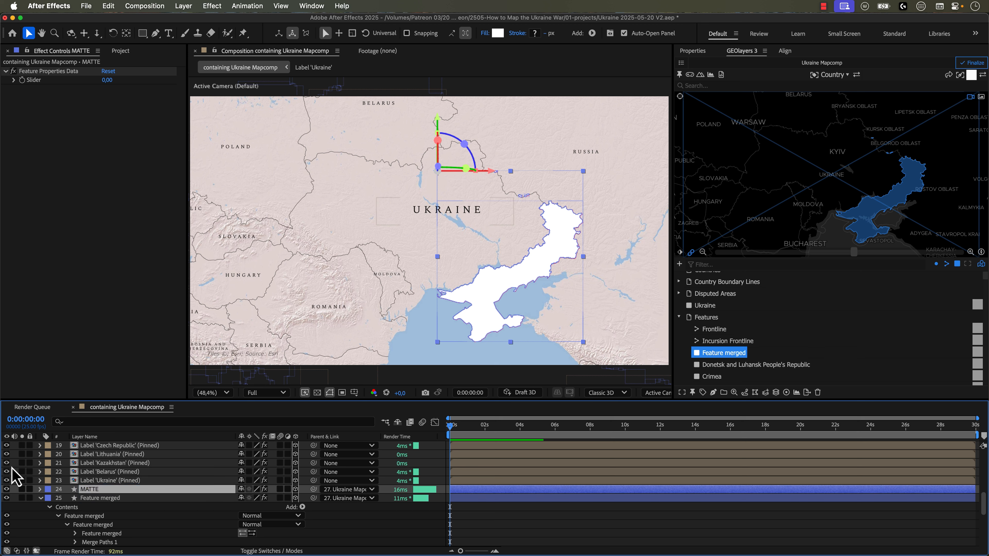
click(40, 489)
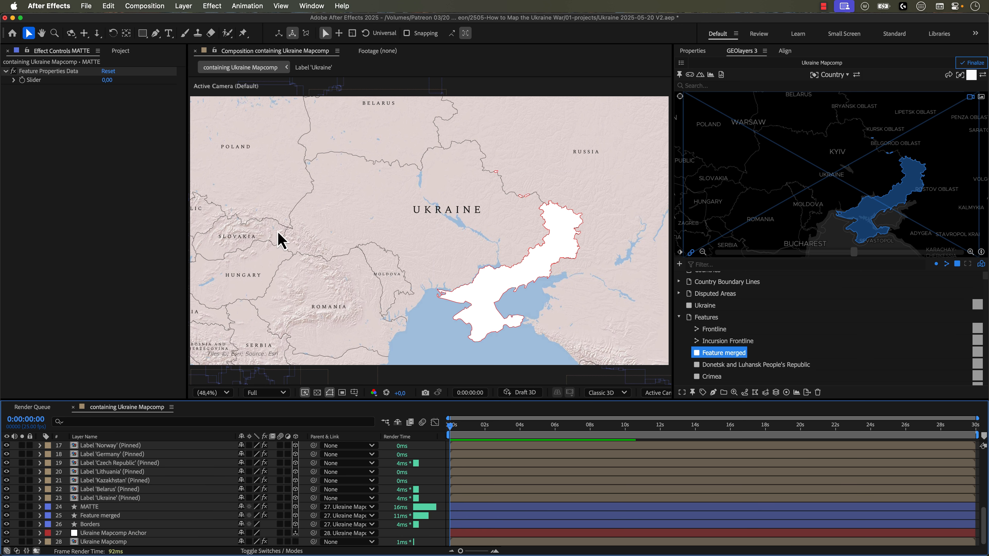
Step: Search the effects and presets for "repeatin" and add the Repeating Lines preset as a new shape layer
click(311, 5)
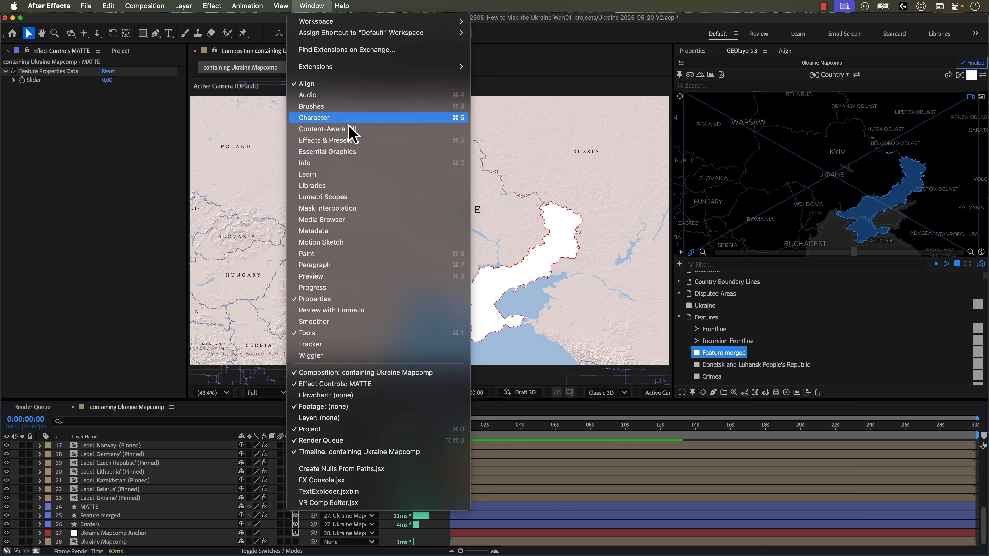
click(326, 140)
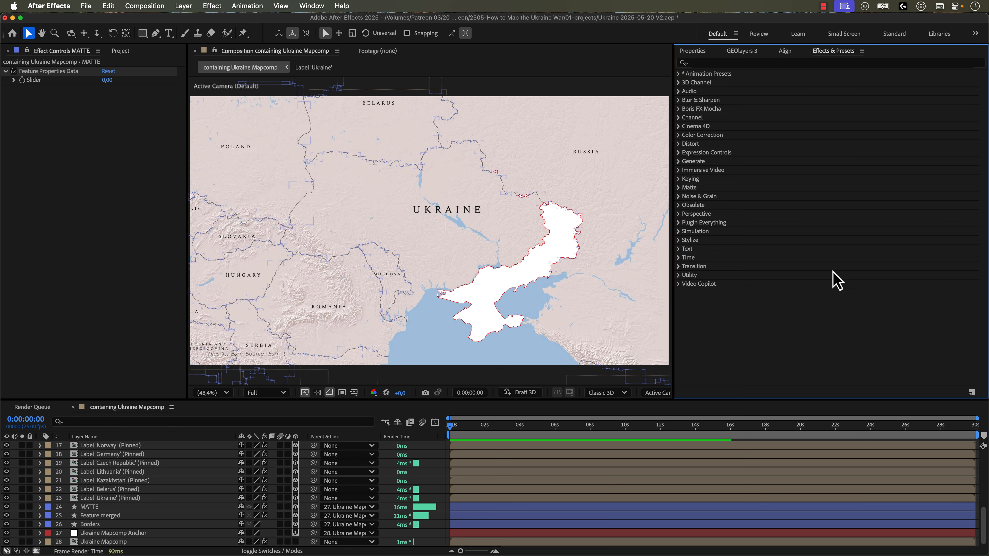
click(781, 64)
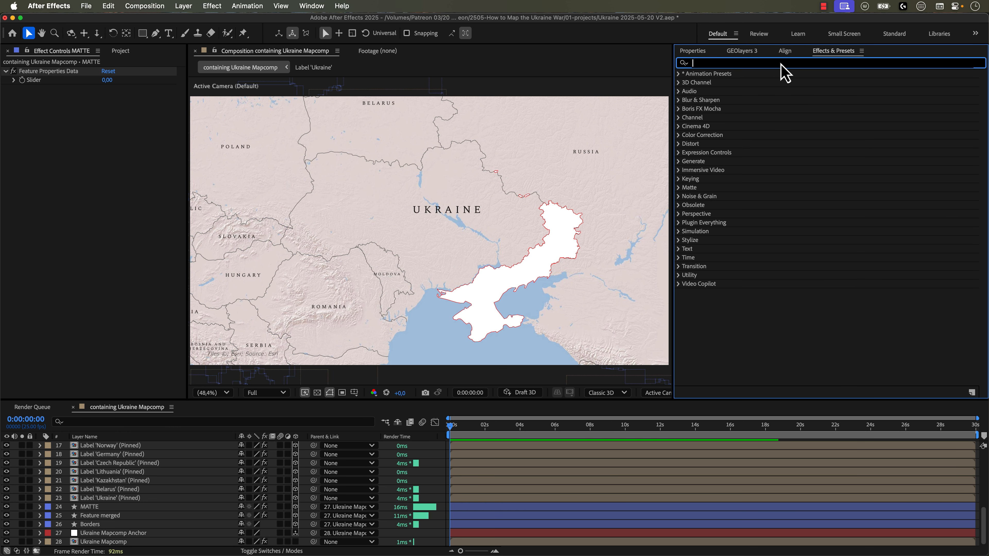
text(repeatin)
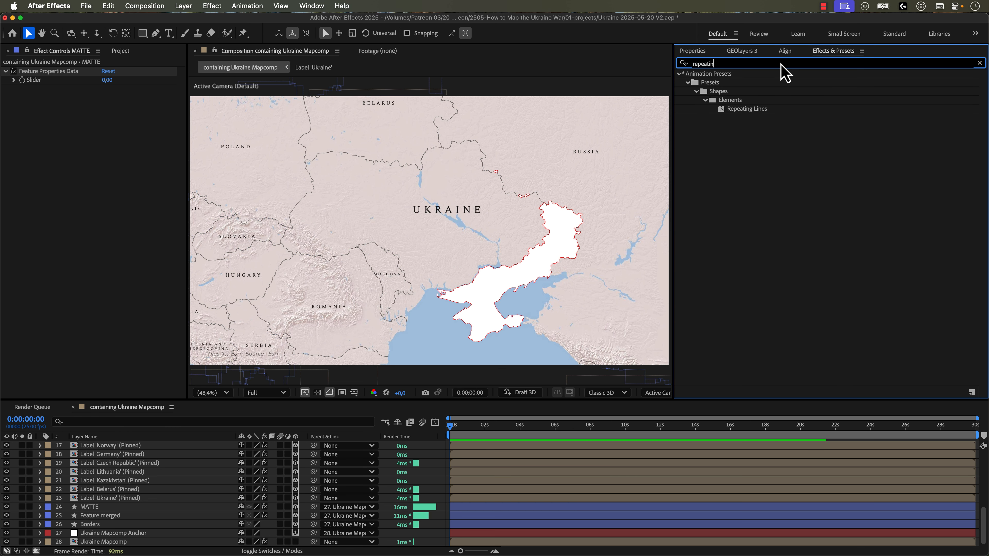
double_click(733, 110)
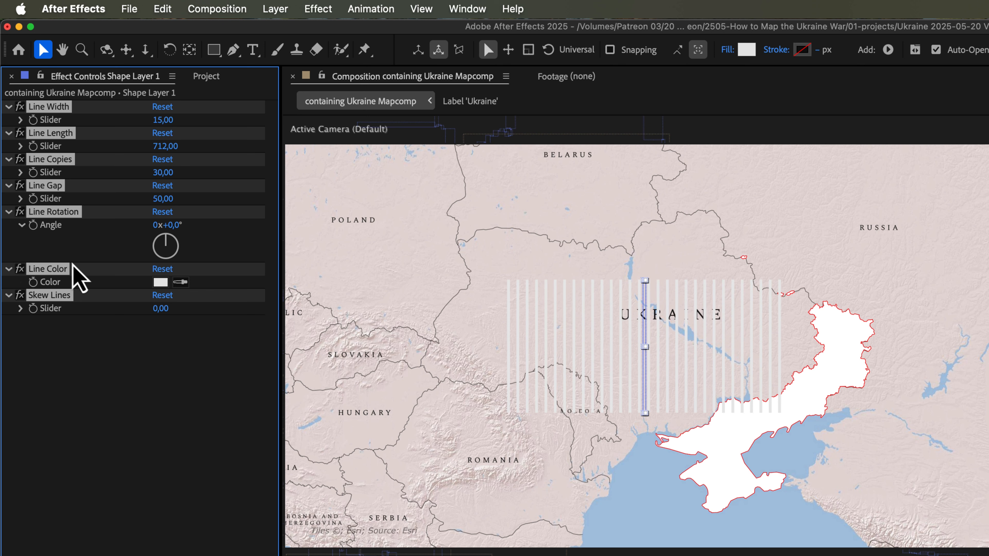
Step: Set the repeating lines' colour to pure red, FF0000
click(74, 440)
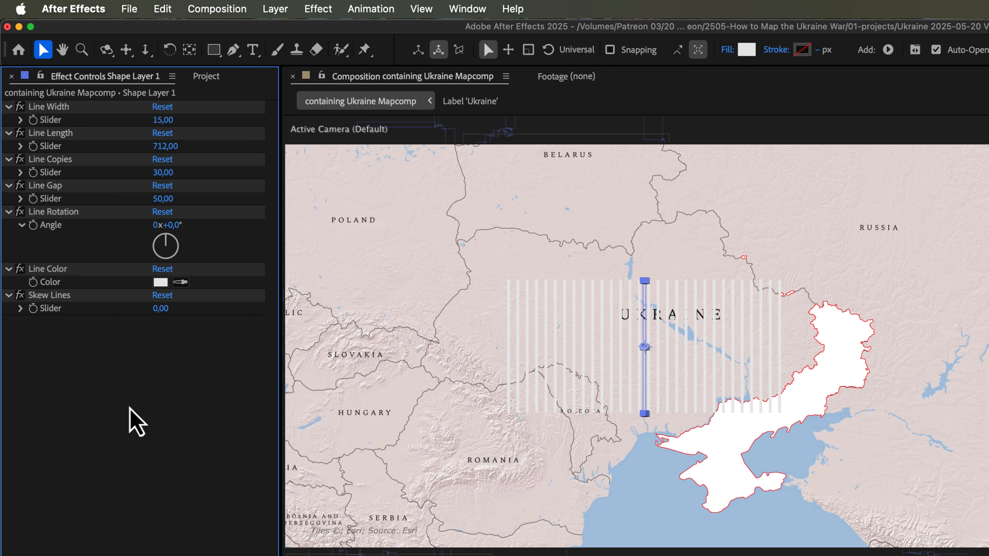
click(161, 282)
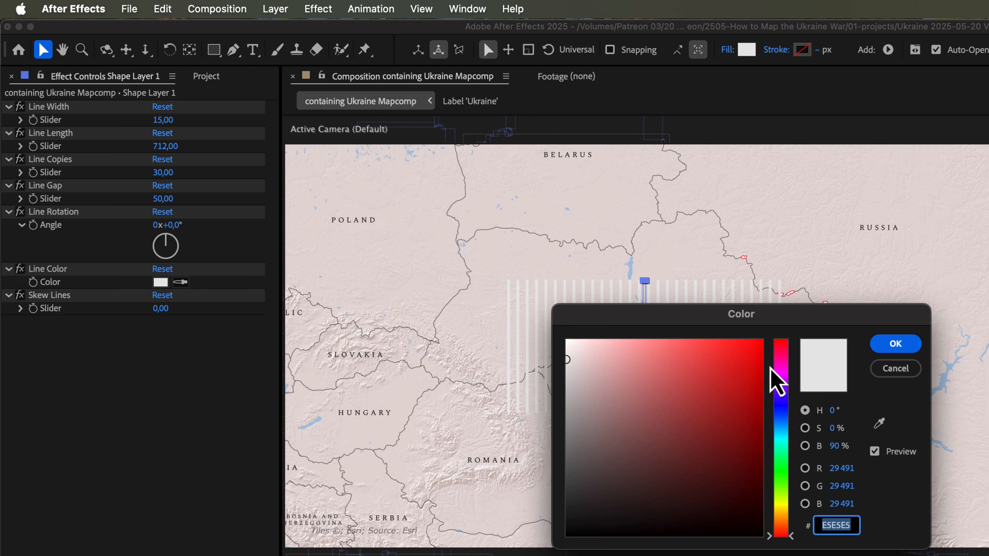
click(757, 361)
drag(778, 341, 788, 320)
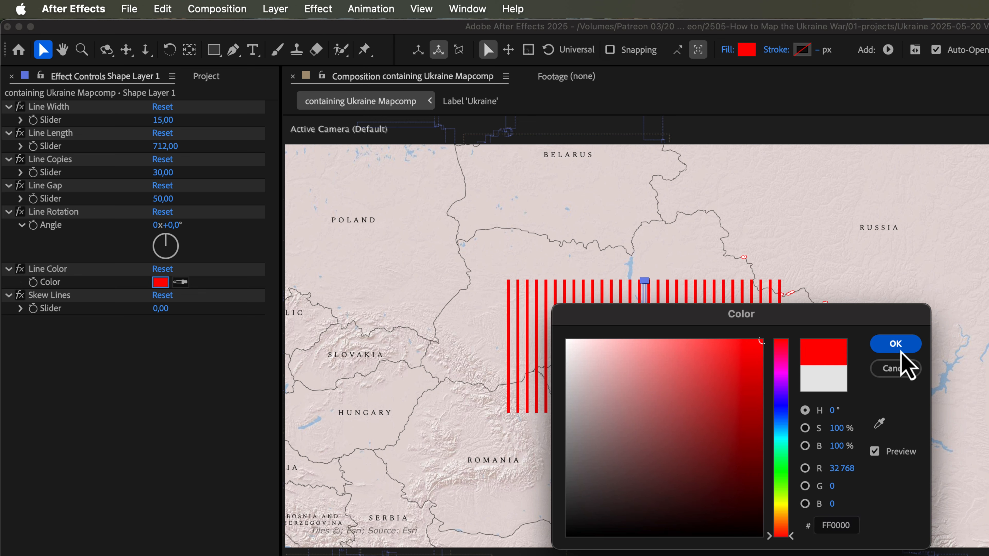
click(896, 343)
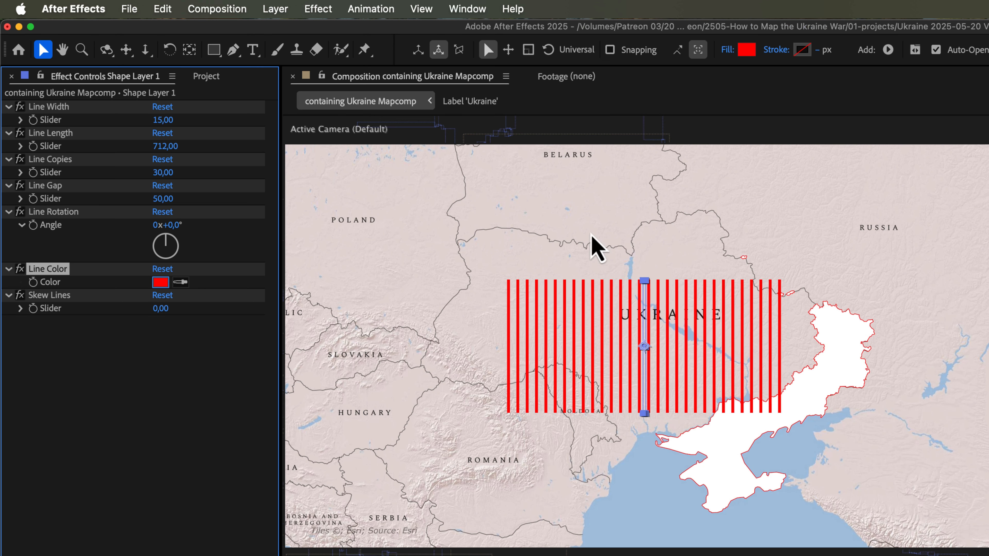
Step: Set the repeating lines' width to 5 and their rotation angle to -45°
click(167, 120)
text(5)
key(Return)
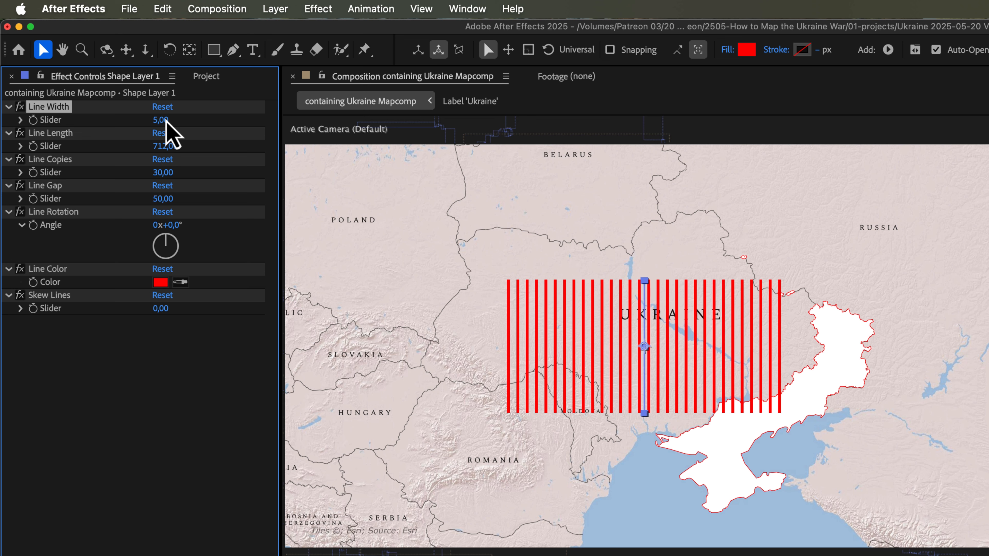
click(178, 225)
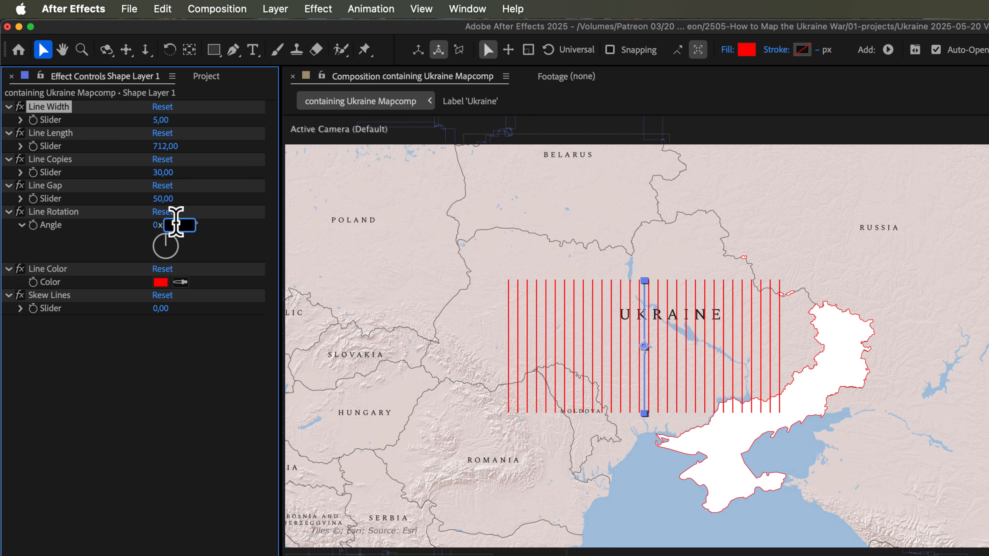
text(-45)
key(Return)
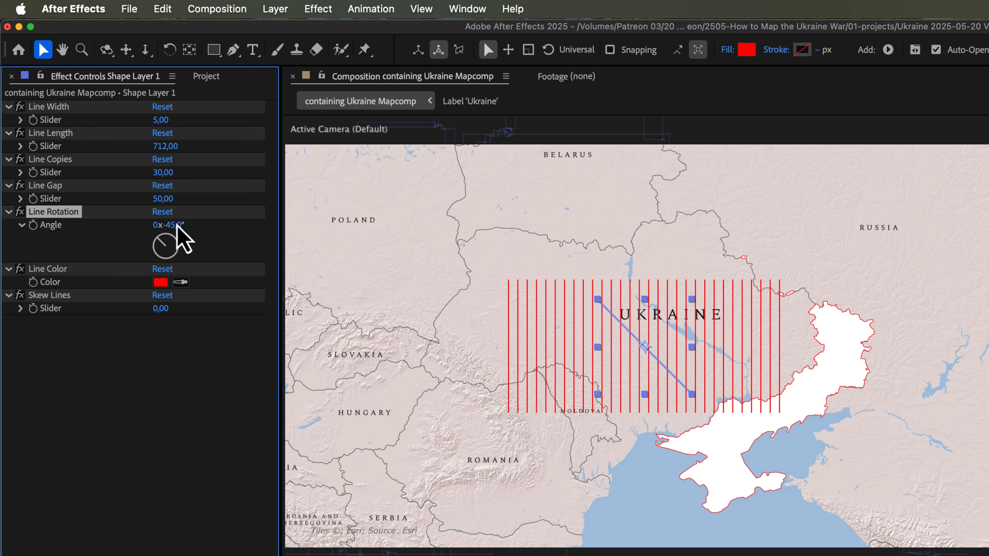
Step: Move the line pattern over the occupied territory and set its line gap to 25 and line copies to 100
mouse_move(685, 364)
mouse_down()
mouse_move(746, 405)
mouse_move(786, 413)
mouse_up()
click(162, 199)
text(25)
key(Return)
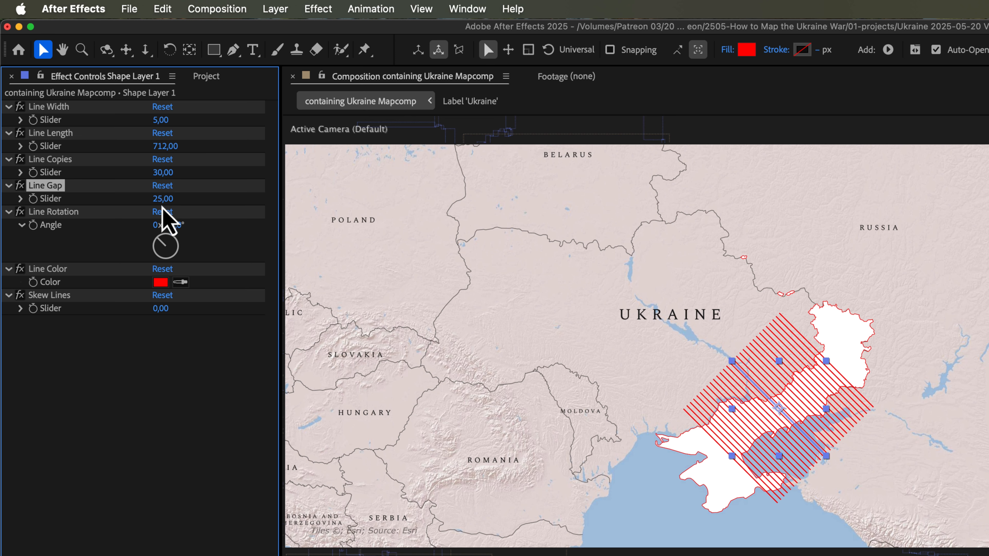
click(161, 172)
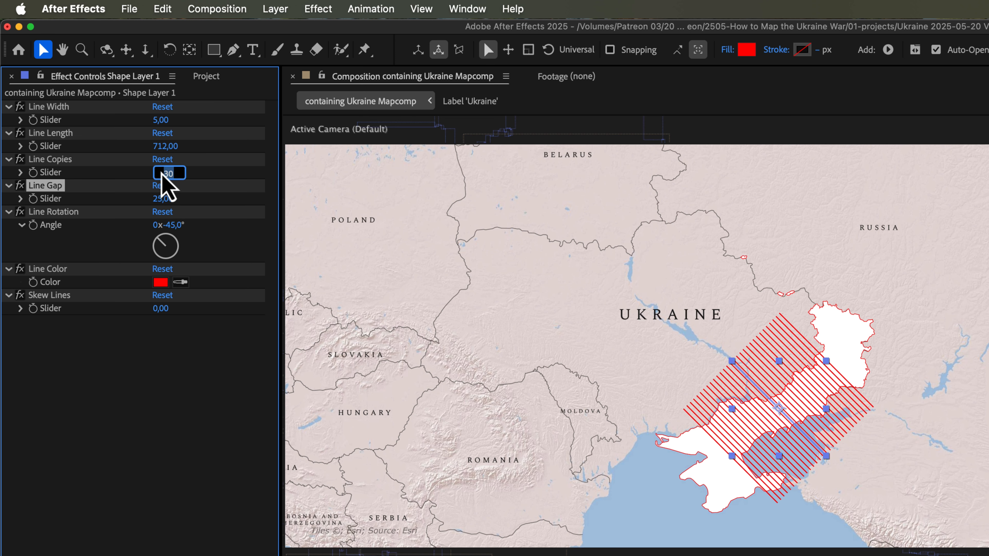
text(100)
key(Return)
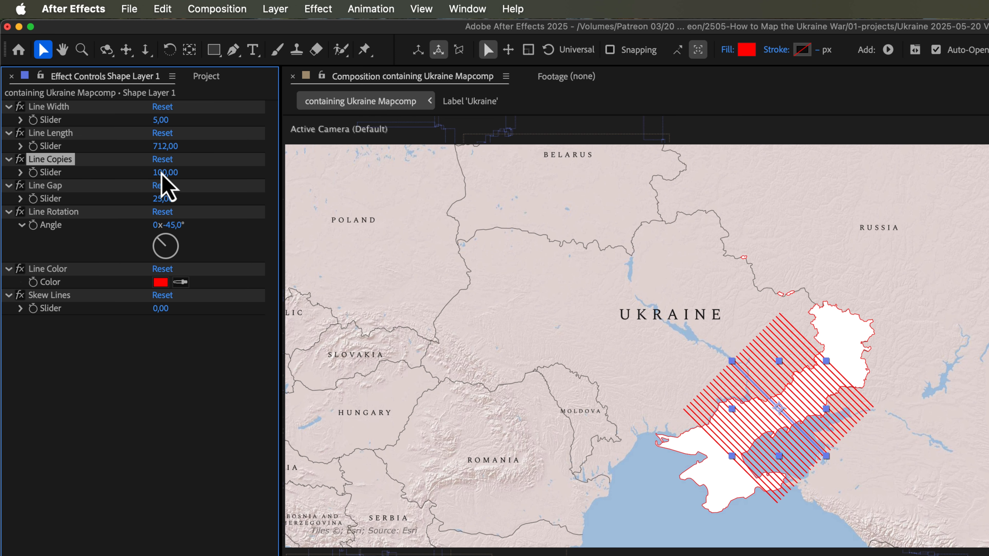
Step: Reposition the line pattern over the occupied territory and set the line length to 1100 for full coverage
drag(783, 409, 809, 372)
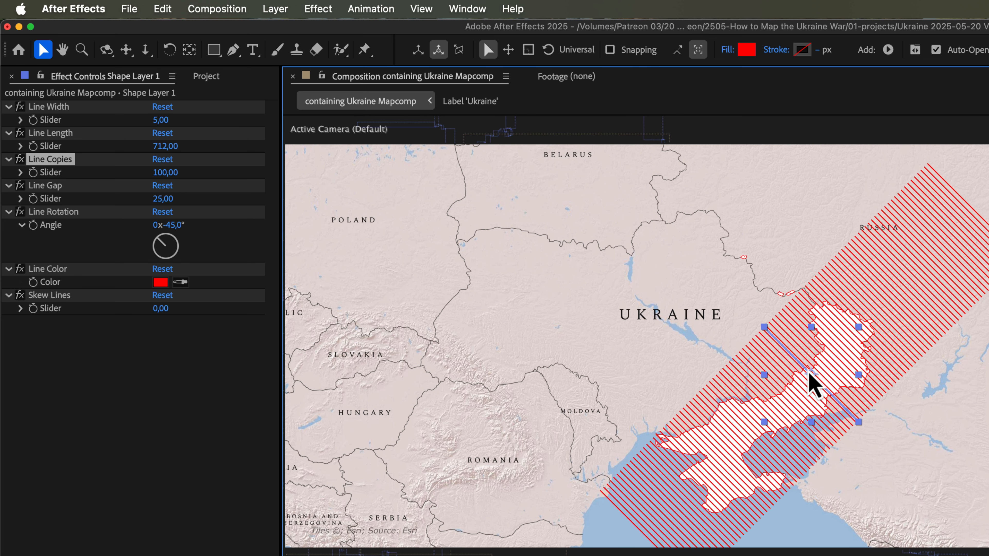
drag(812, 379, 776, 344)
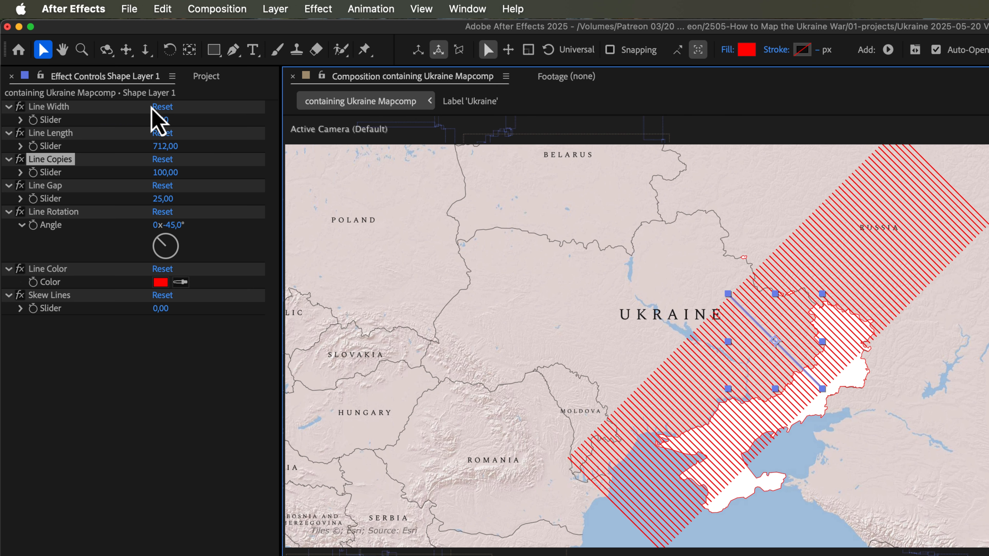
click(167, 146)
text(1)
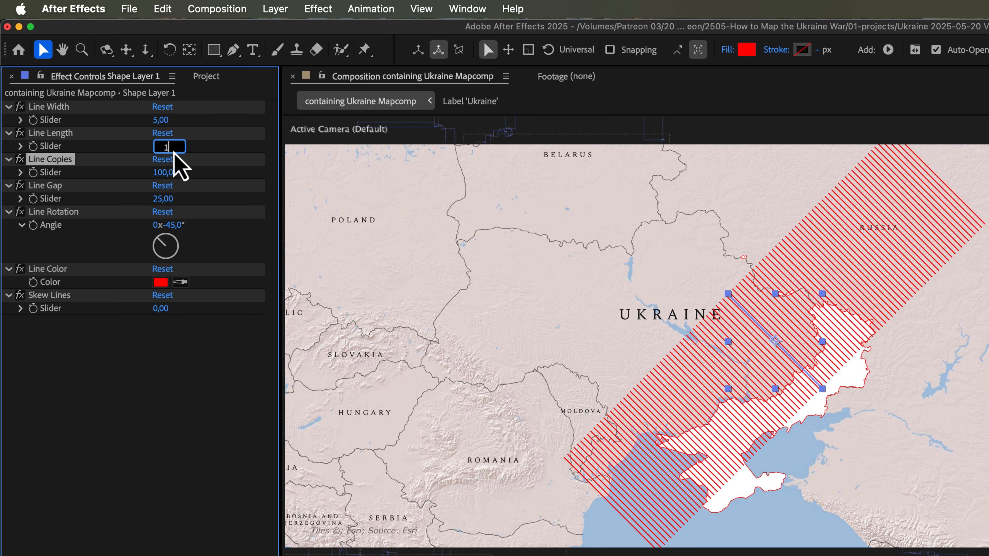
key(Return)
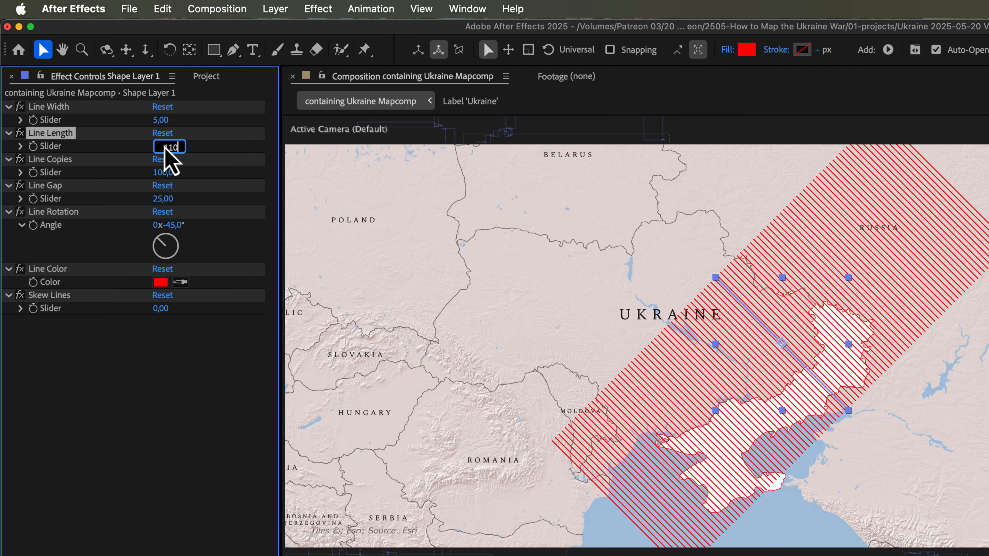
key(Return)
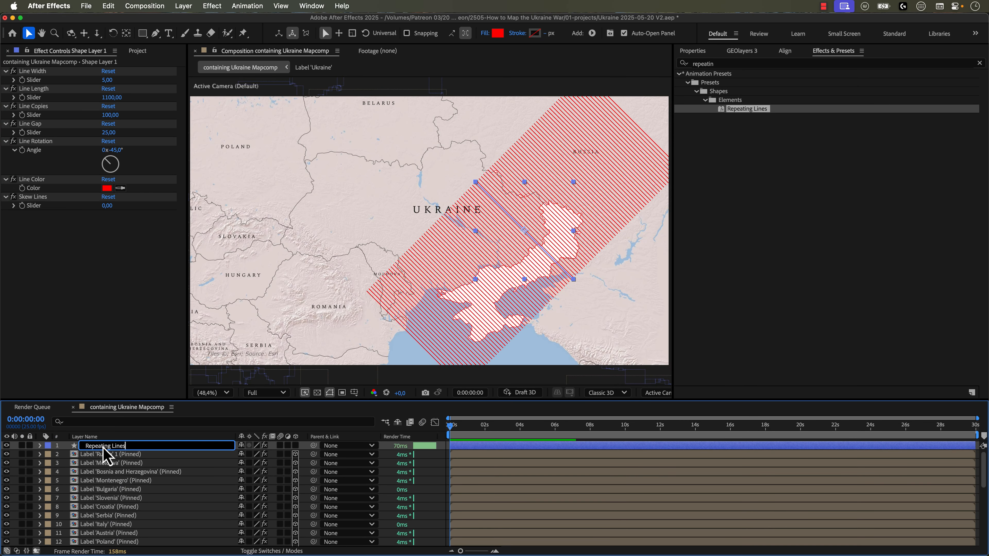
Step: Rename the line pattern layer as Repeating Lines and place it between the MATTE and Feature merged layers
key(Return)
drag(103, 447, 102, 514)
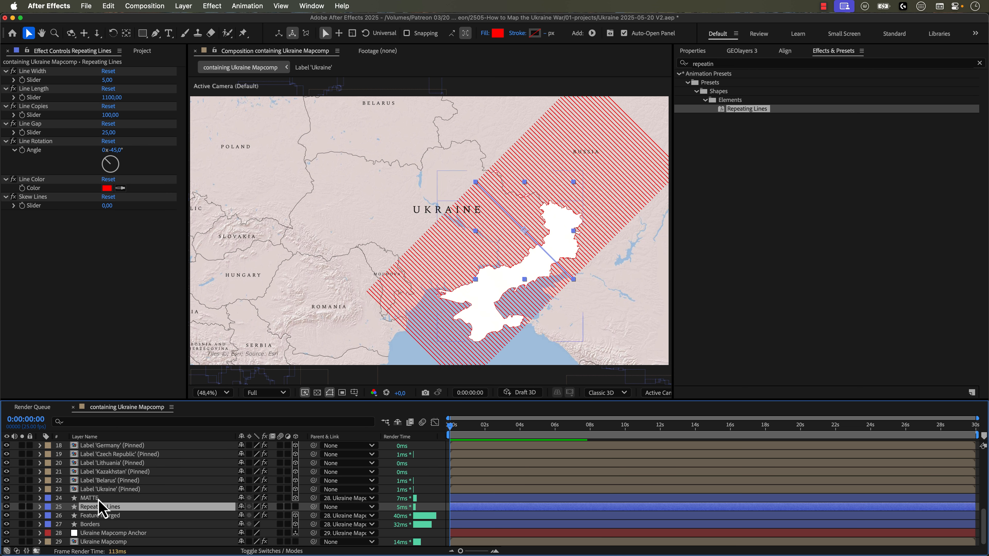
Step: Use the MATTE layer as track matte for Repeating Lines and parent Repeating Lines to the Ukraine Mapcomp Anchor
click(269, 551)
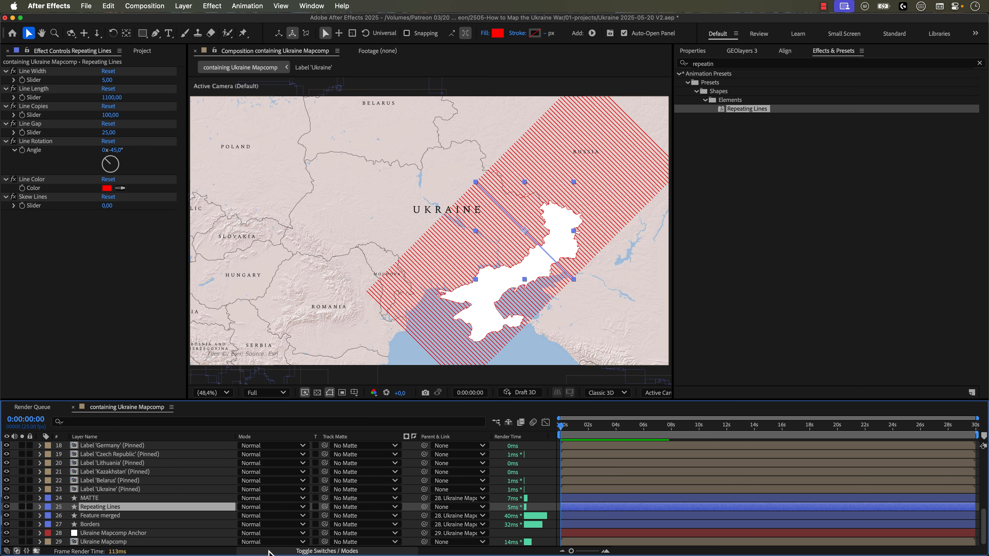
drag(325, 506, 102, 499)
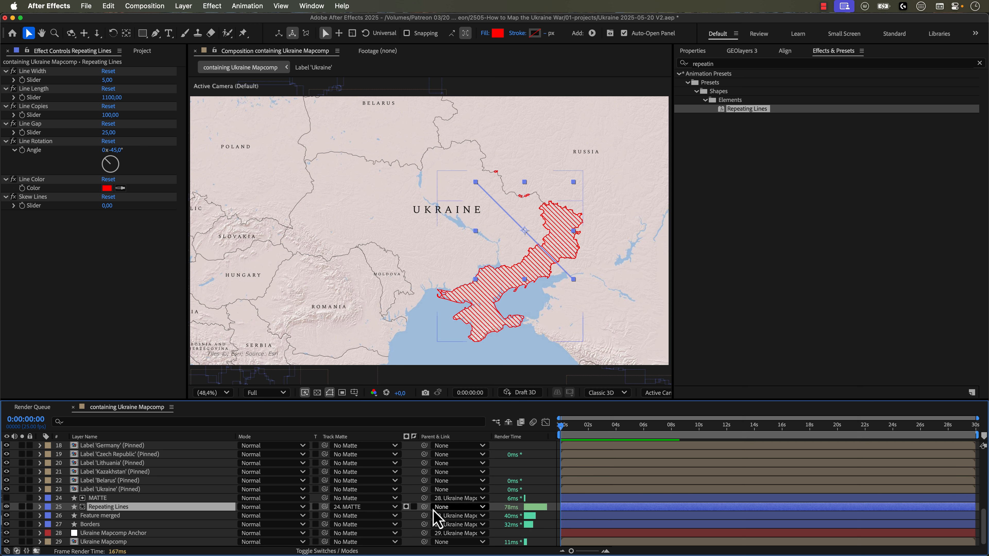
drag(424, 507, 113, 536)
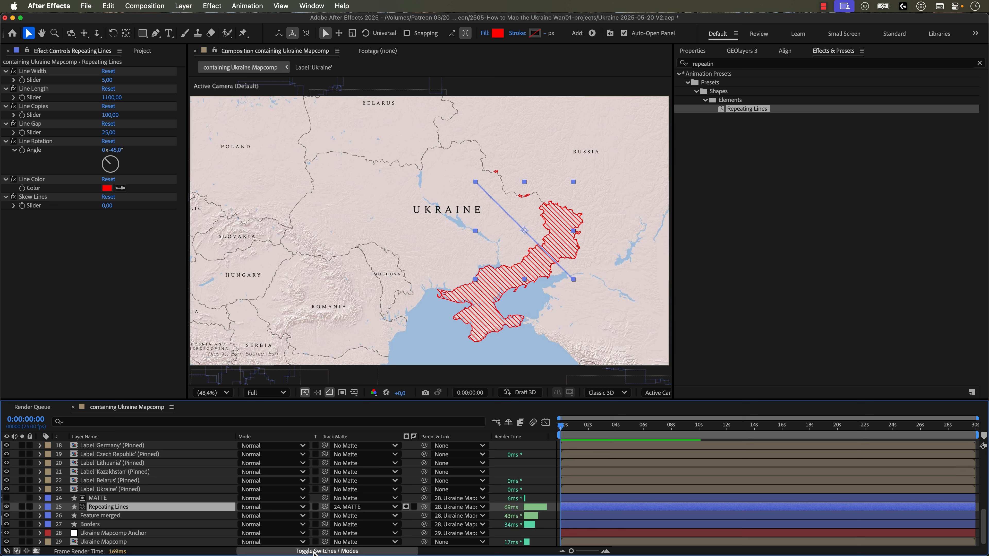
click(327, 550)
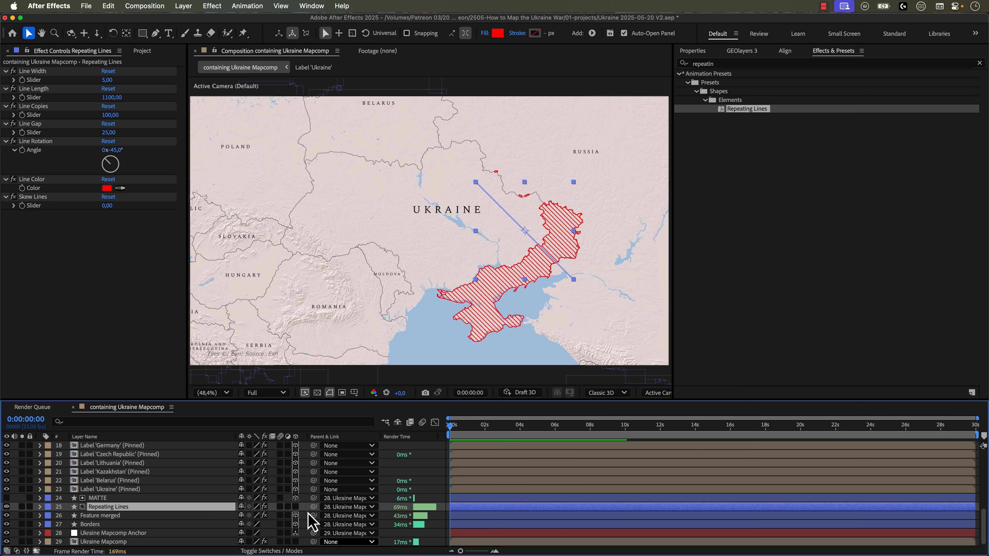
Step: Shorten the composition's work area to end at about 10.5 seconds and move the current time to 0:00:01:19
click(171, 482)
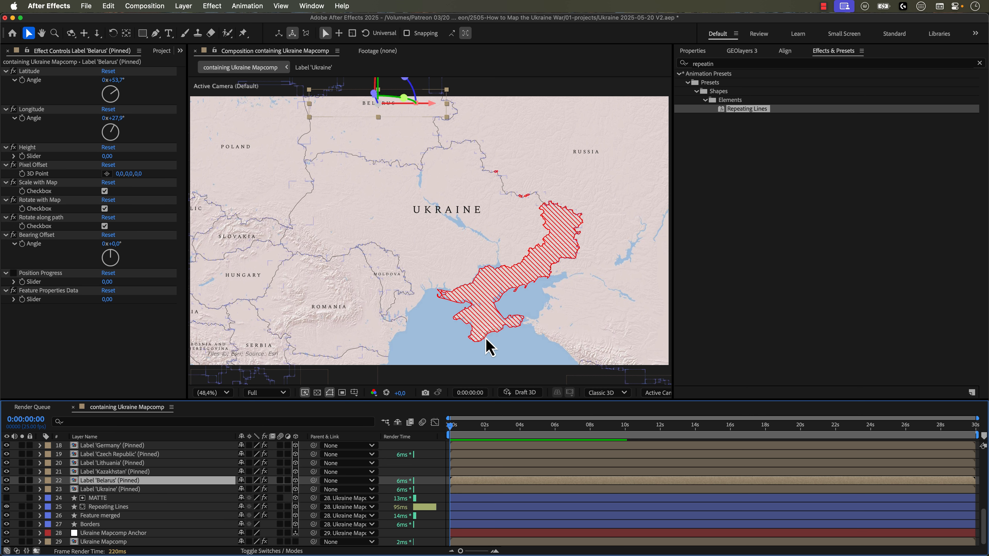
click(99, 507)
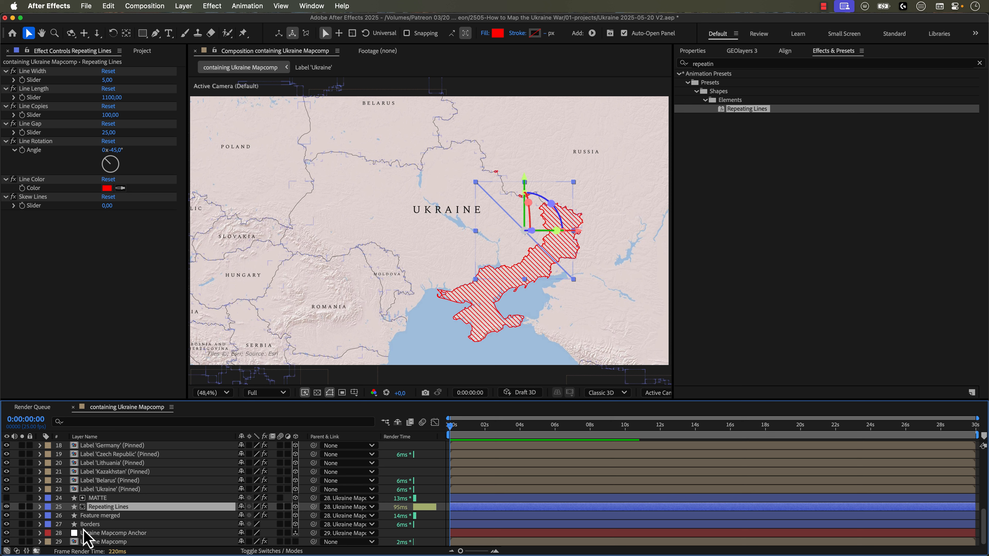
key(p)
key(alt+shift+p)
drag(484, 435, 635, 438)
drag(498, 258, 485, 266)
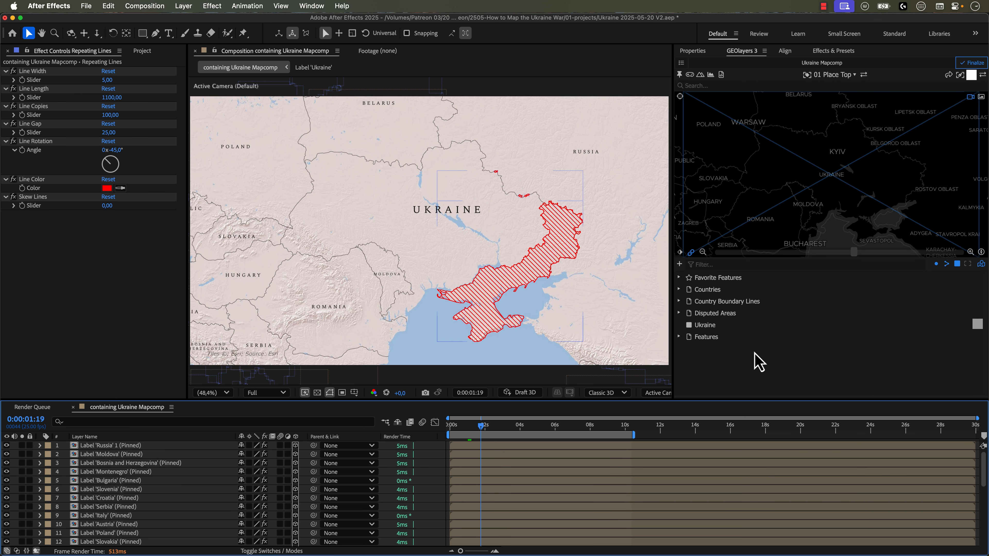
Step: Switch to Safari, view the ISW terrain-control map of May 20, 2025, and bring up its image saving options
key(super+Tab)
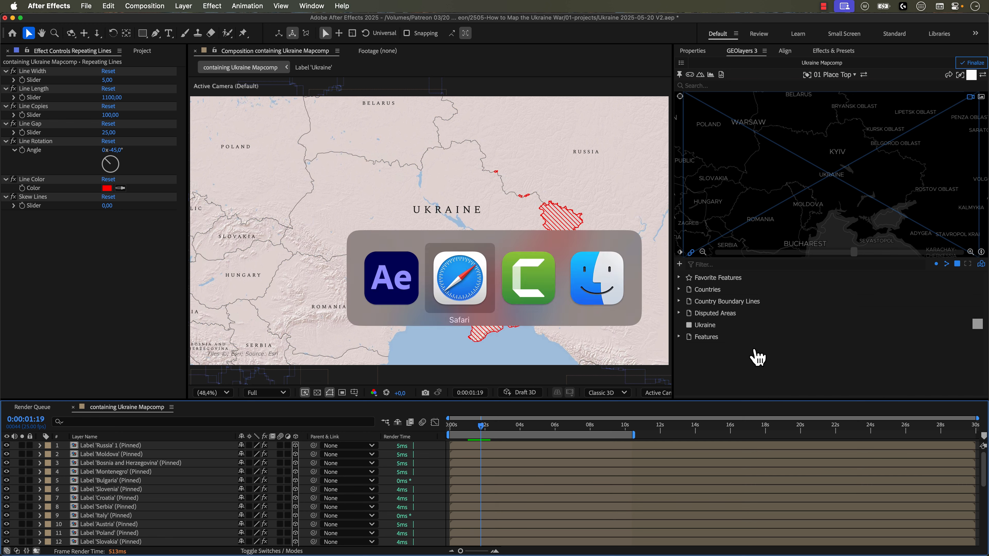
click(476, 250)
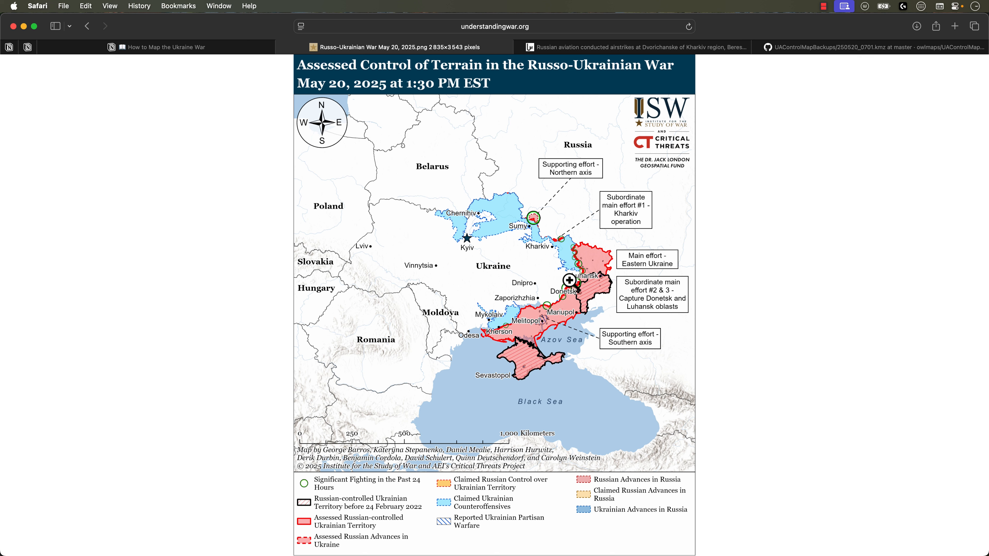
right_click(537, 270)
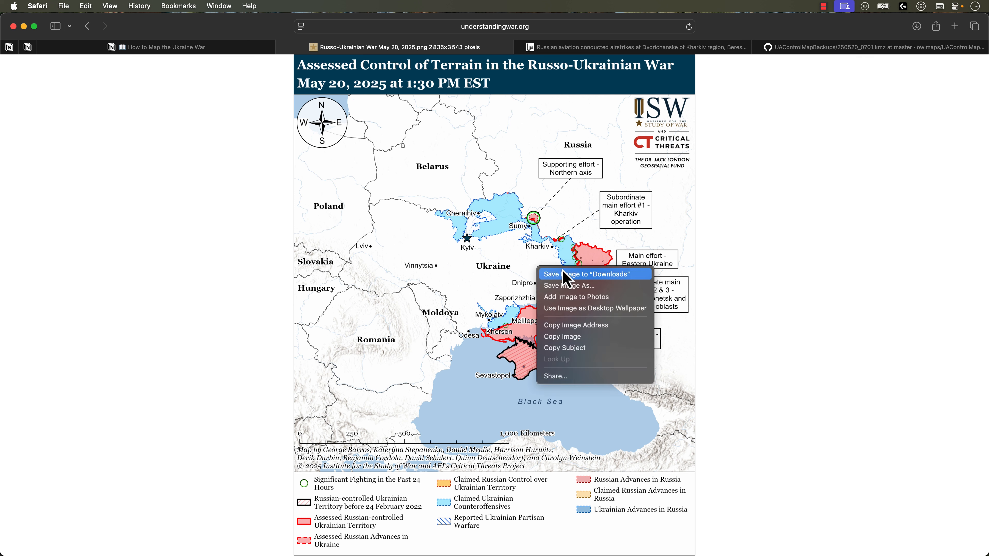
click(741, 361)
Step: Switch to Finder and add Russo-Ukrainian War May 20, 2025.png from Downloads to the containing Ukraine Mapcomp composition
key(super+Tab)
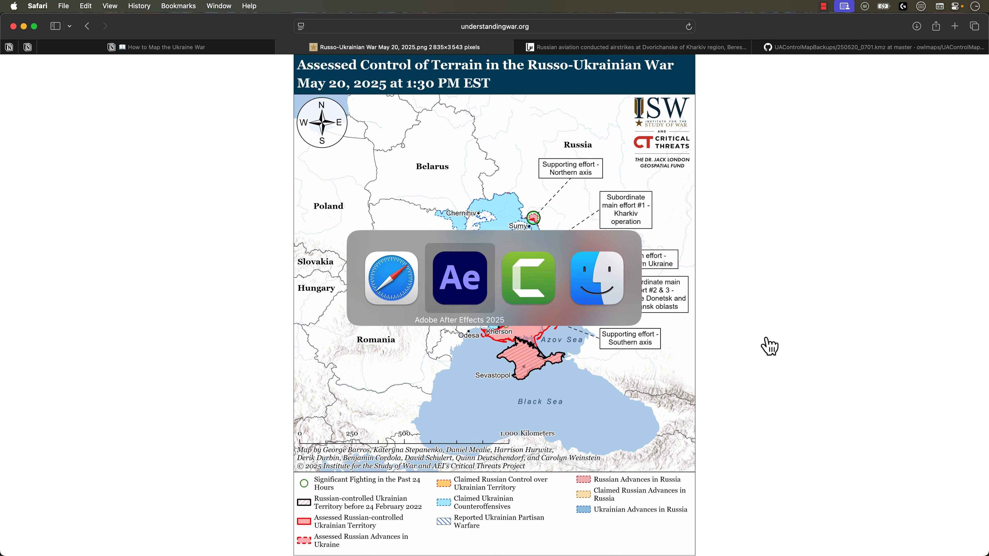
key(super+Tab)
key(super+Tab)
key(super+Tab)
key(super+Tab)
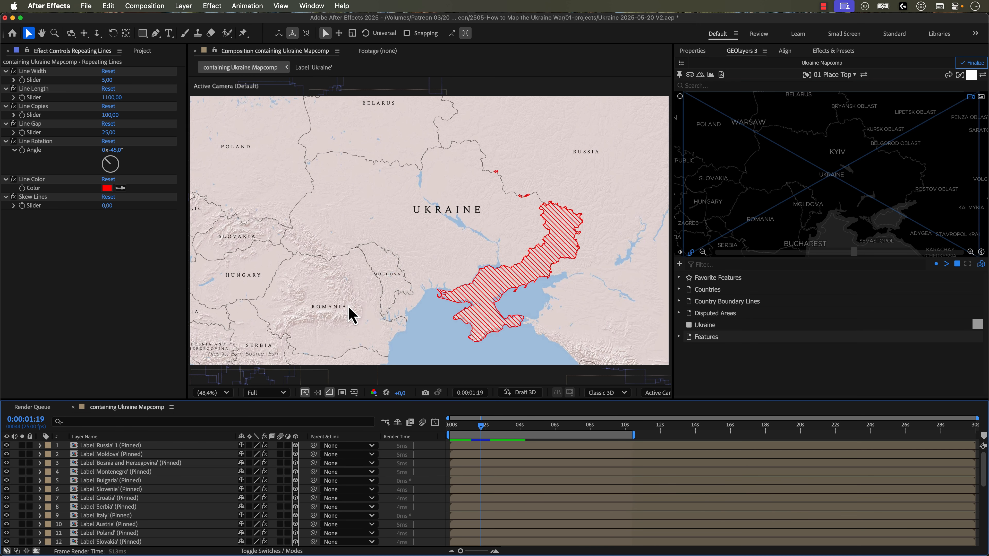
key(super+Tab)
key(super+Tab)
key(super+Tab)
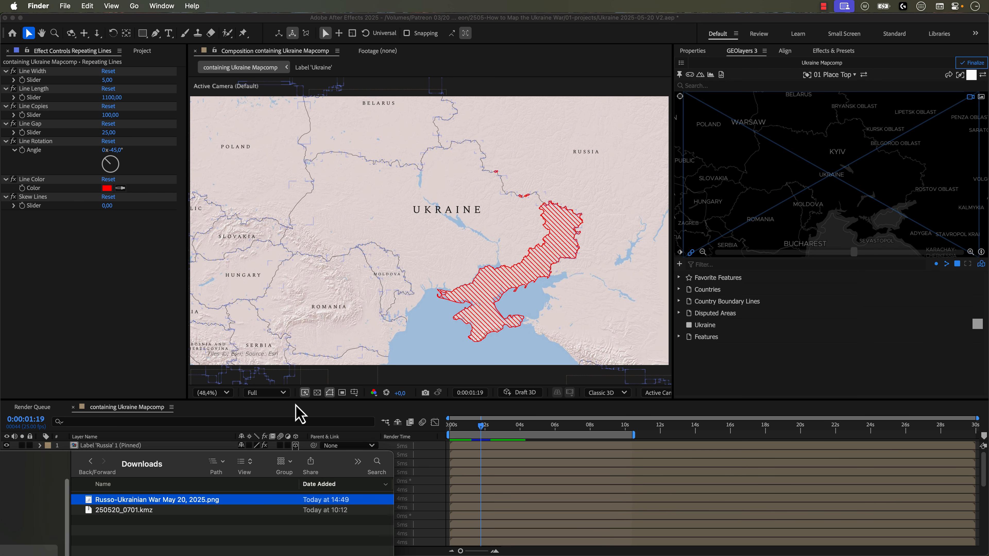
drag(116, 504, 435, 234)
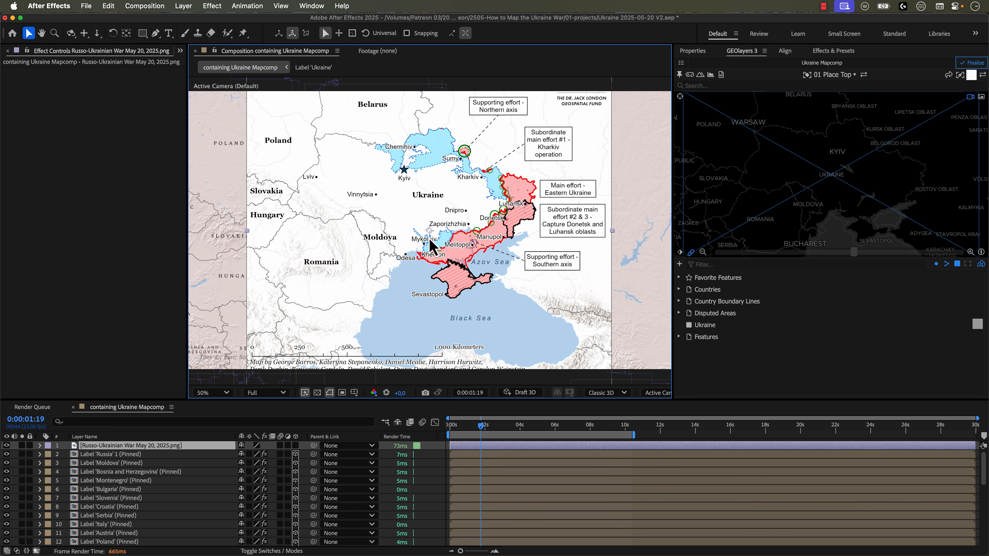
Step: Move the war map image's anchor point to the eastern tip of Crimea with the Pan Behind tool
scroll(431, 246, up, 2)
key(y)
mouse_move(429, 238)
mouse_down()
mouse_move(406, 194)
mouse_move(385, 236)
mouse_move(424, 230)
mouse_move(331, 311)
mouse_move(327, 331)
mouse_move(309, 316)
mouse_up()
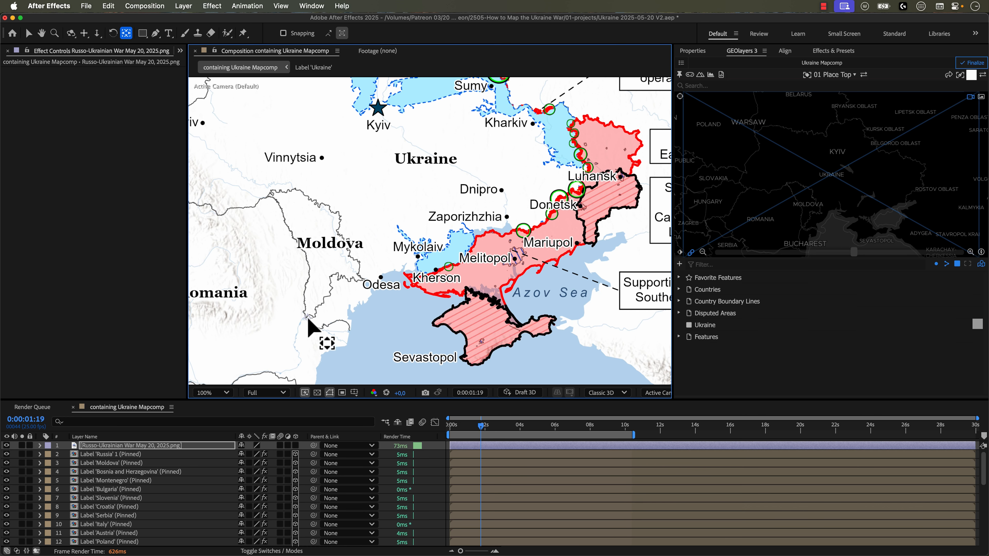
drag(549, 275, 554, 320)
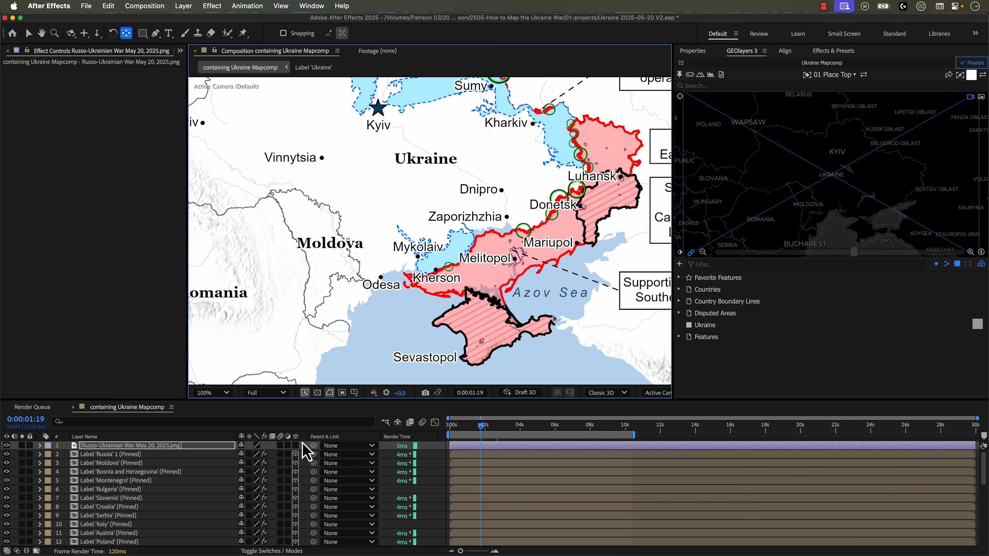
Step: Set the war map image's opacity to 50%
key(t)
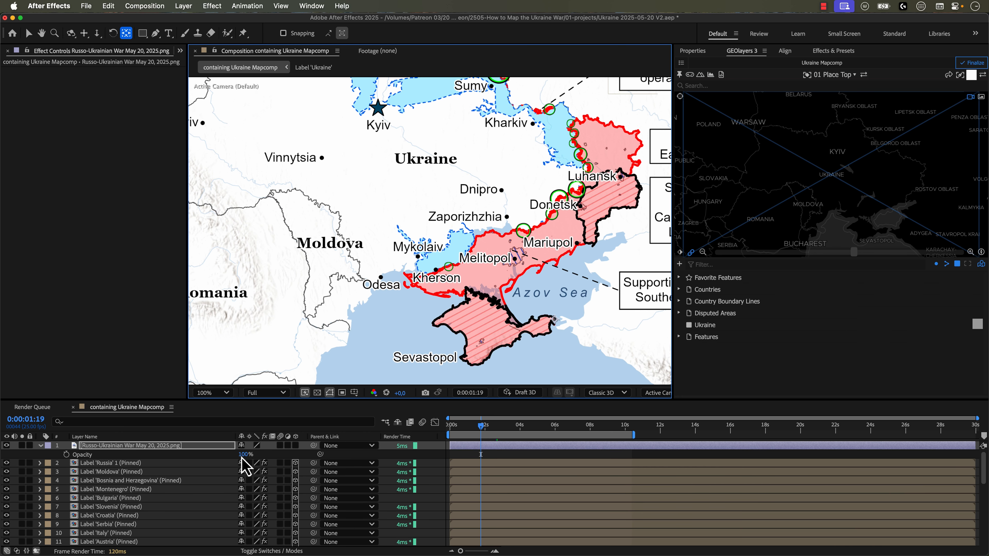
click(243, 455)
text(50)
key(Return)
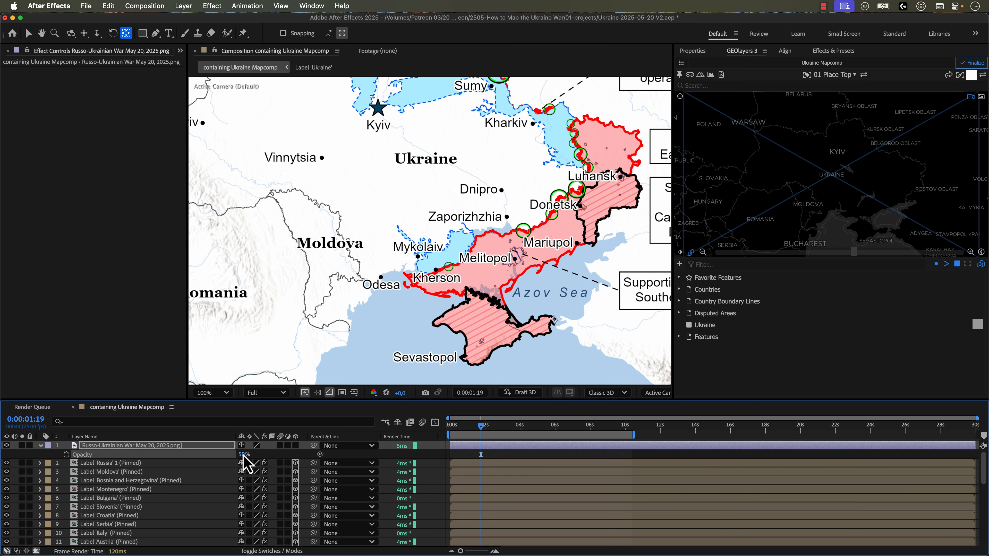
Step: Move the war map image so its eastern tip of Crimea lines up with the same point of the hatched territory
key(comma)
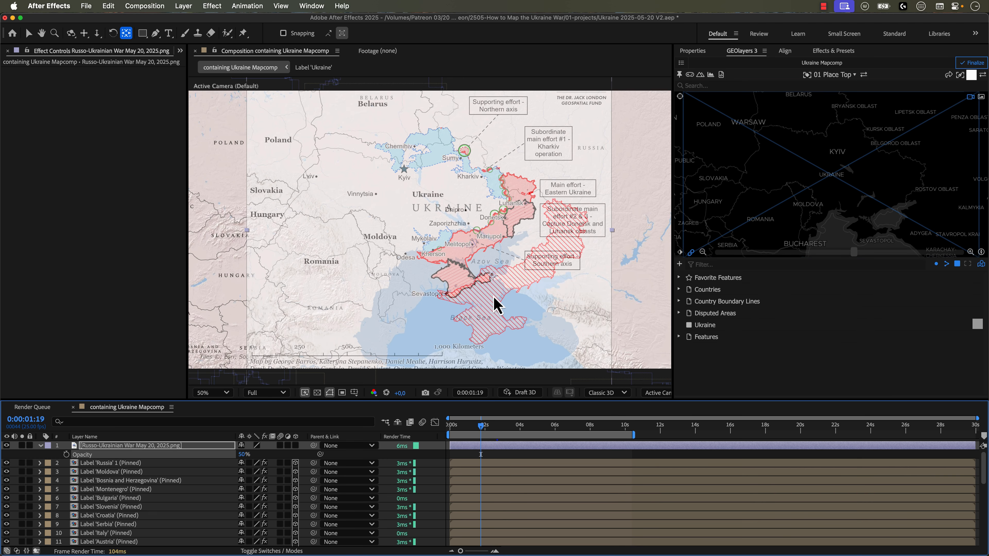
key(v)
drag(502, 311, 346, 139)
key(period)
key(space)
drag(584, 332, 541, 254)
key(period)
drag(447, 226, 449, 229)
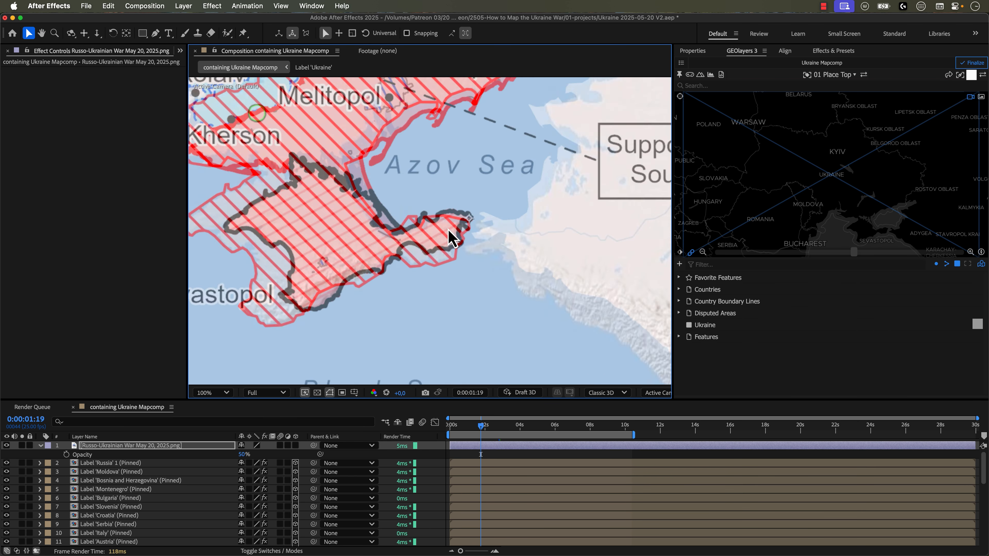
Step: Set the war map image's scale to 125%
key(comma)
key(s)
key(comma)
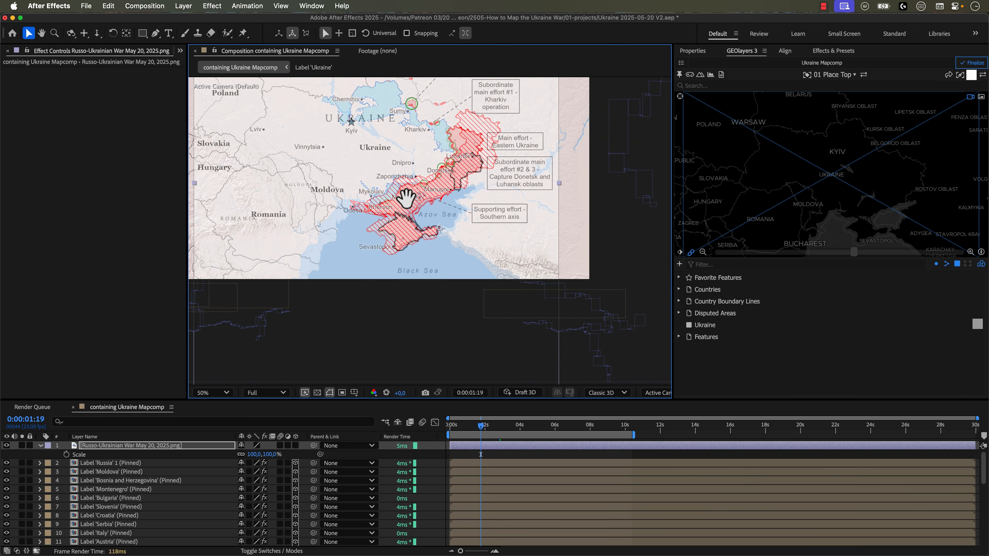
key(space)
drag(433, 215, 476, 245)
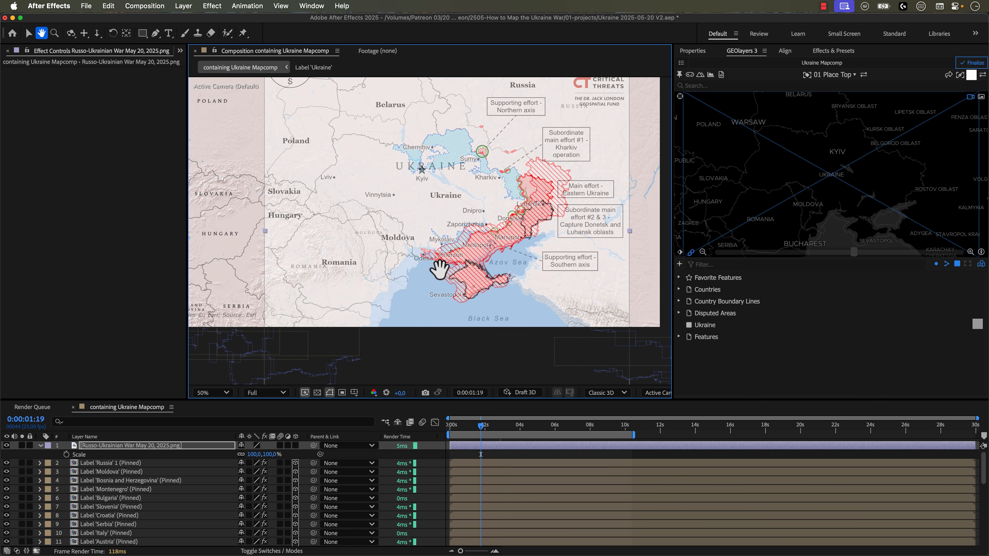
click(253, 455)
text(125)
key(Return)
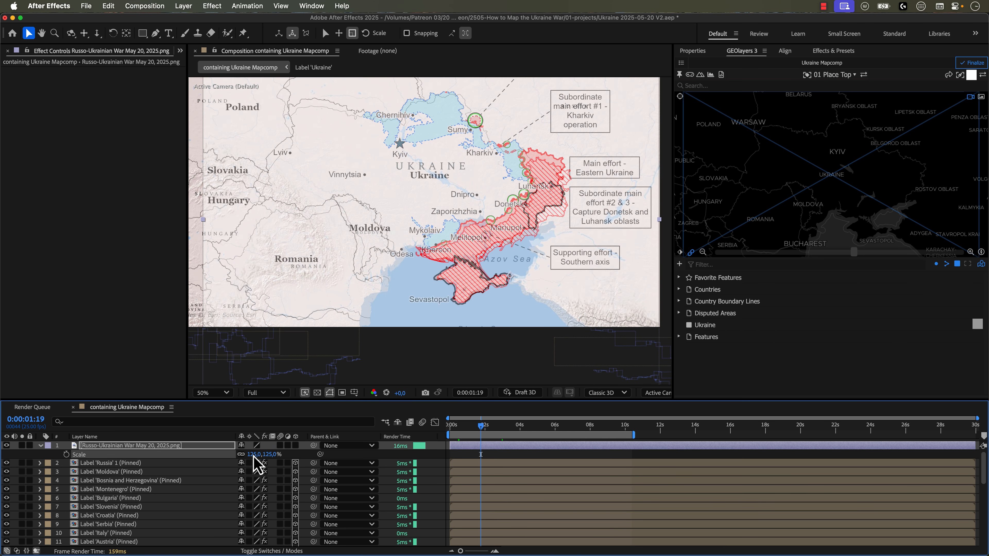
Step: Place a puppet pin at the eastern tip of Crimea on the war map image layer
key(comma)
key(space)
drag(401, 189, 431, 195)
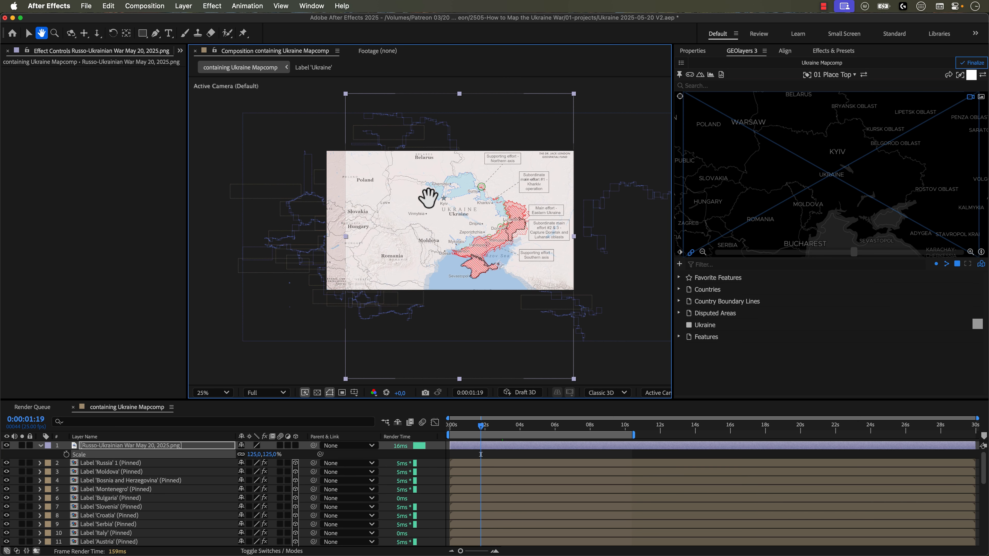
key(period)
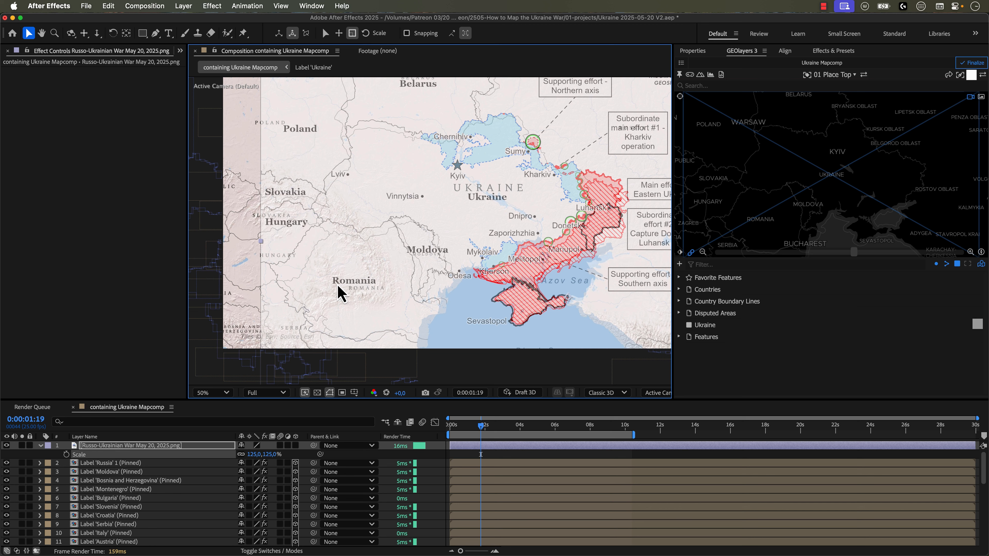
click(105, 453)
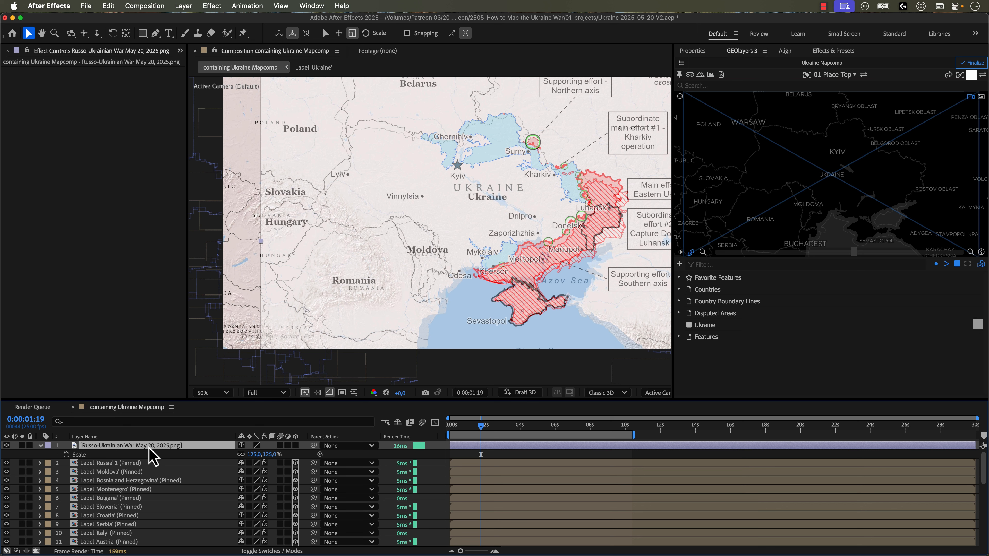
click(243, 33)
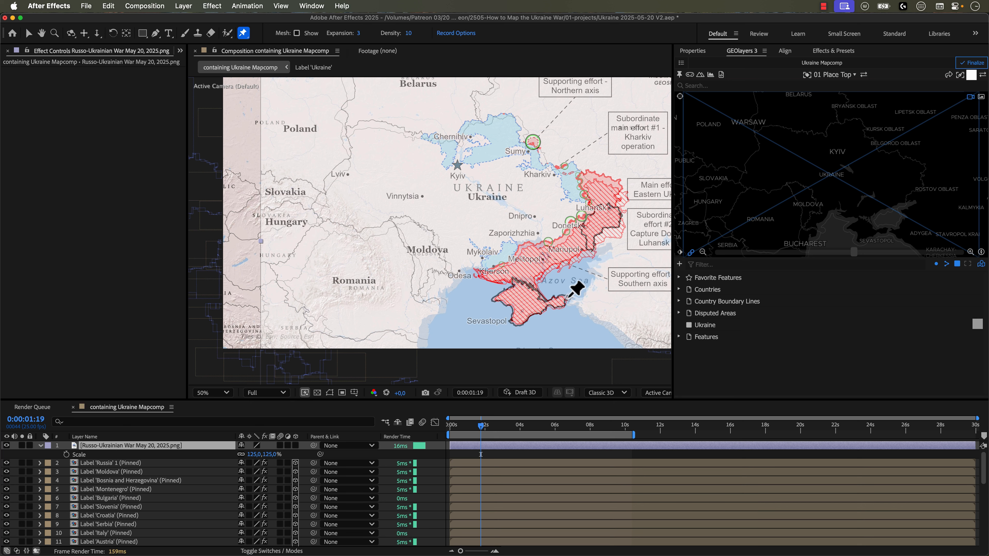
click(568, 297)
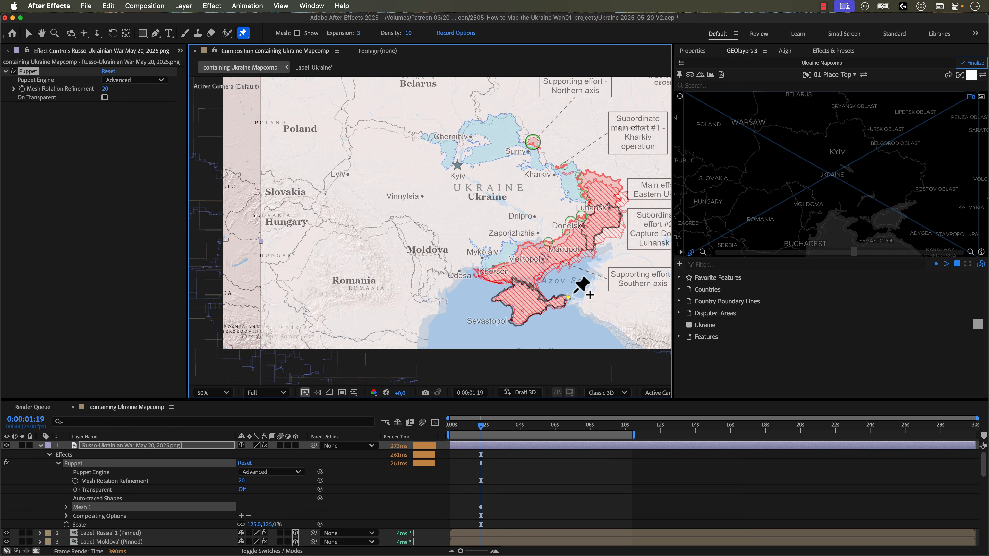
Step: Show the war map image's scale and rotation together and reduce its scale to 117%
key(h)
drag(548, 249, 337, 263)
key(super+p)
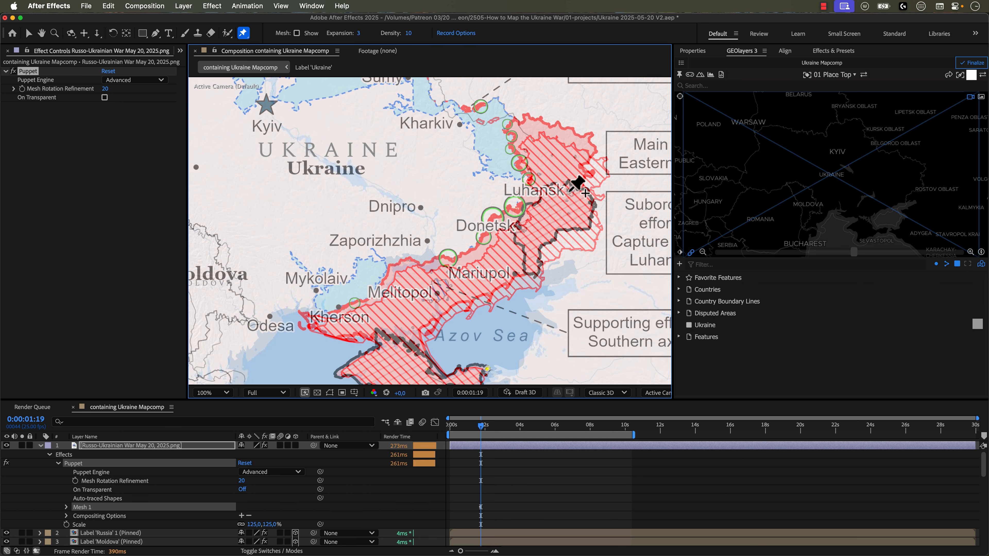
key(h)
drag(517, 244, 439, 215)
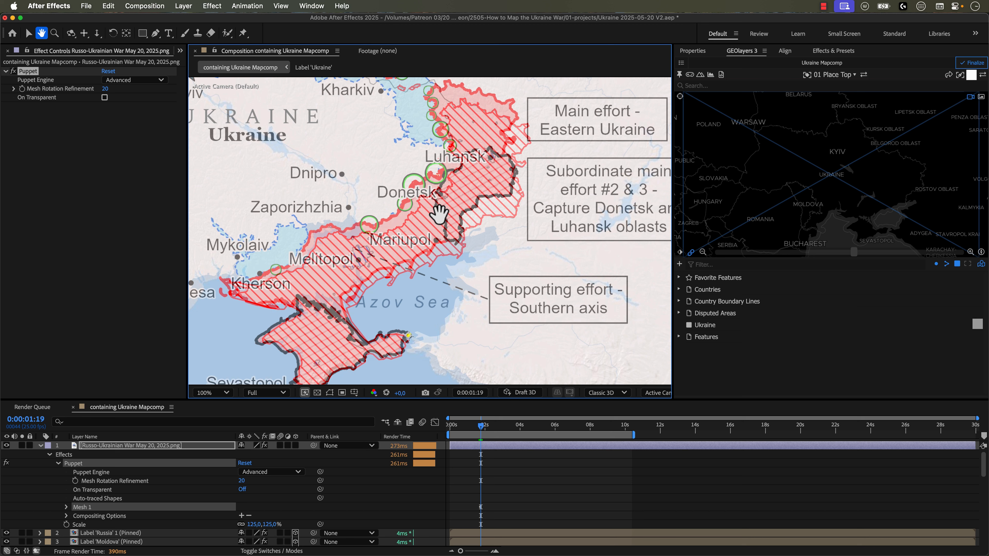
key(super+p)
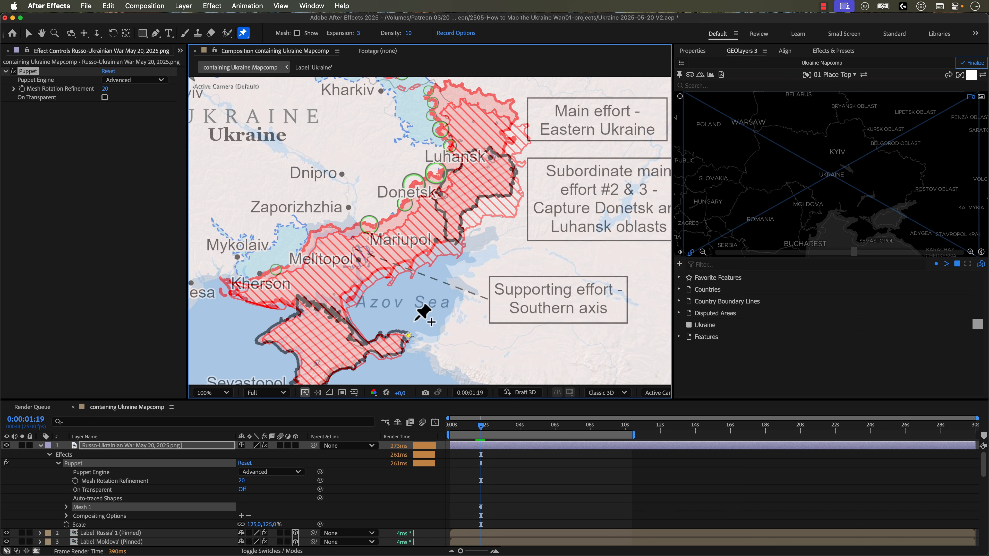
key(u)
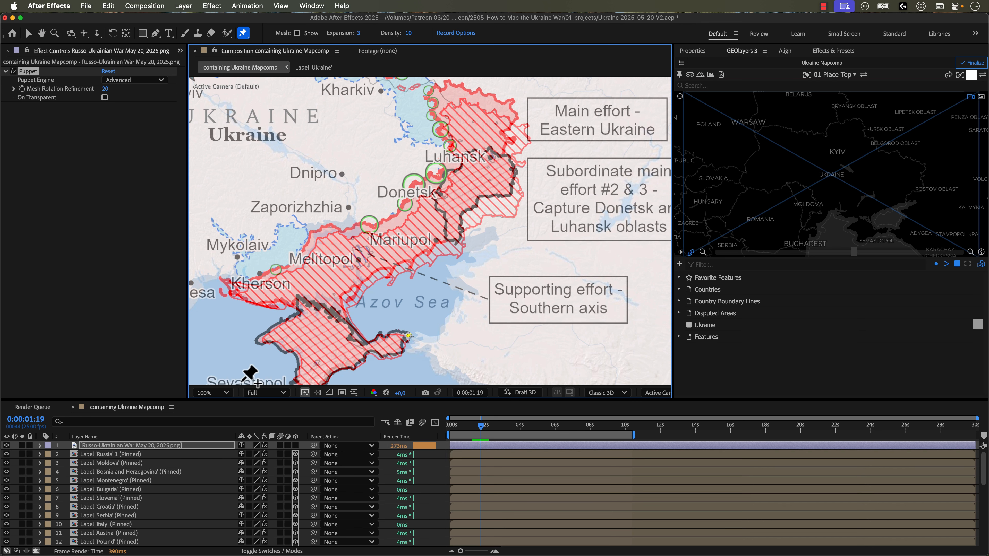
key(s)
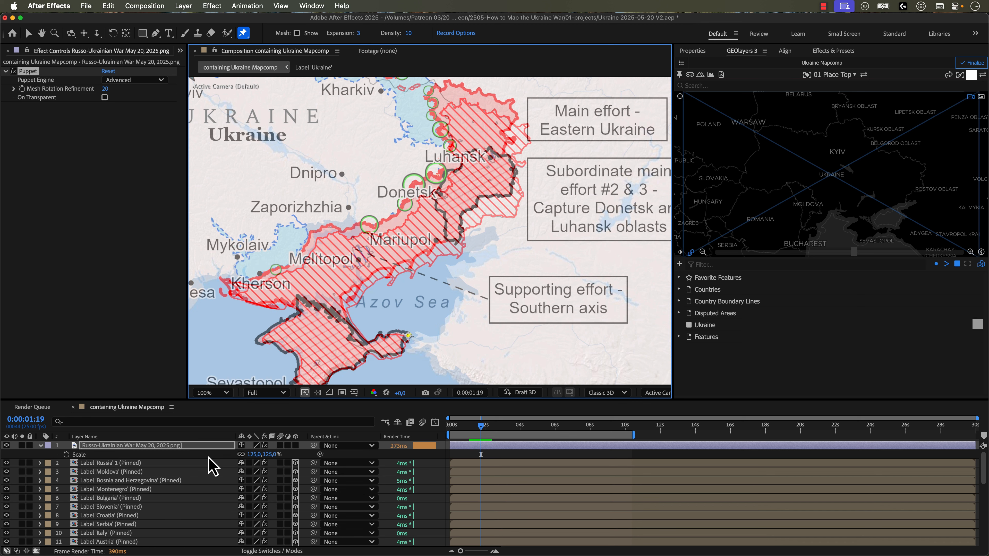
key(shift+r)
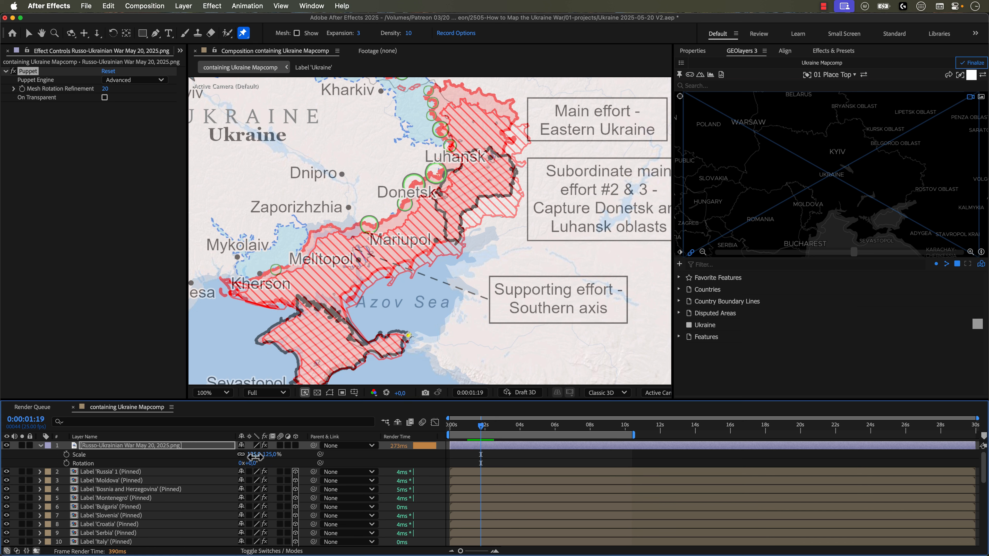
drag(254, 456, 248, 456)
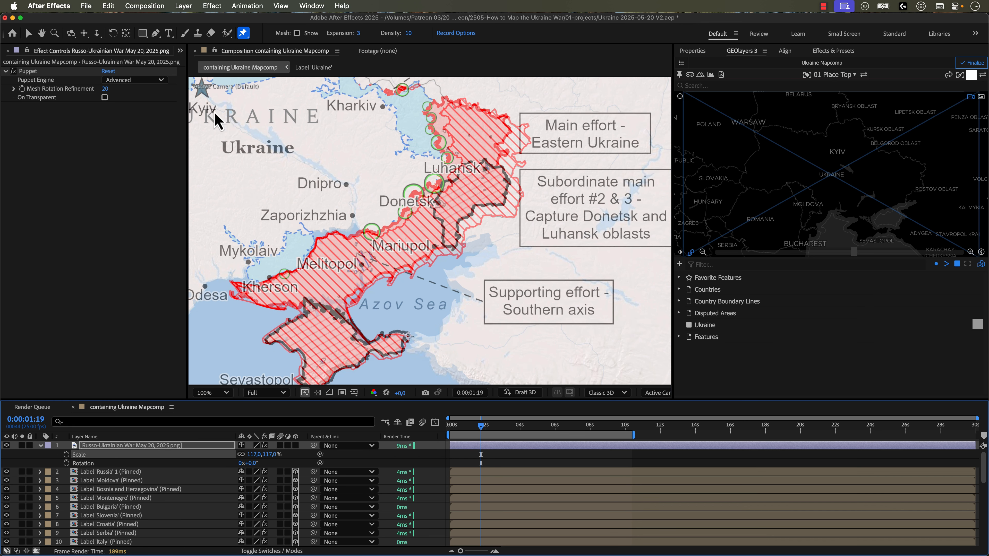
Step: Warp the war map image to fit the hatched area with a puppet pin at its northeastern tip, and pin its northwestern edge near Kharkiv
click(407, 336)
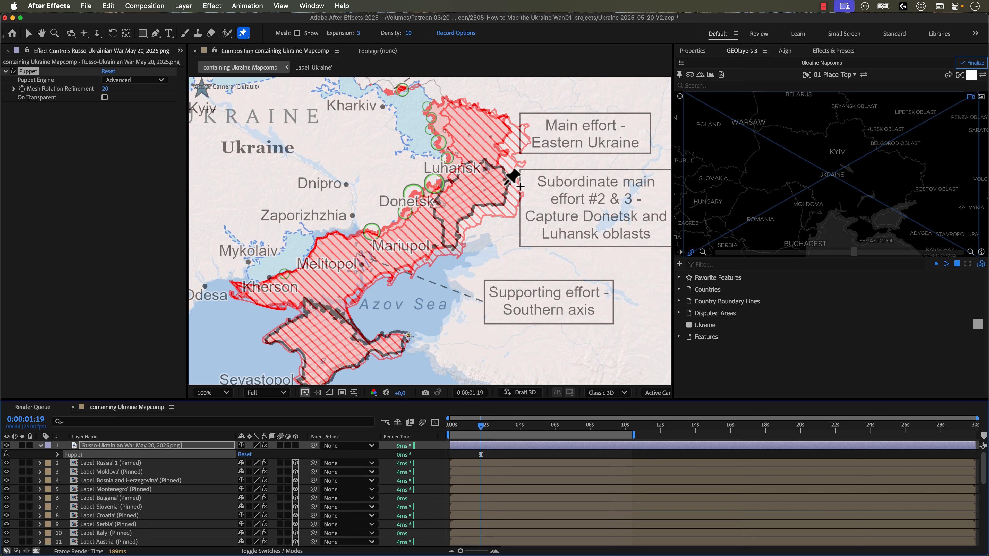
scroll(523, 115, up, 3)
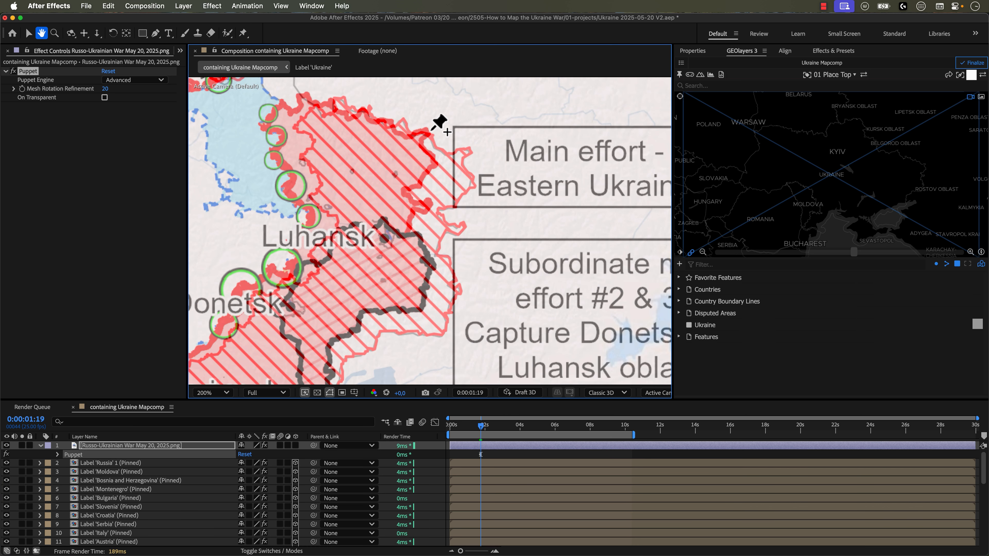
click(469, 148)
scroll(470, 150, up, 4)
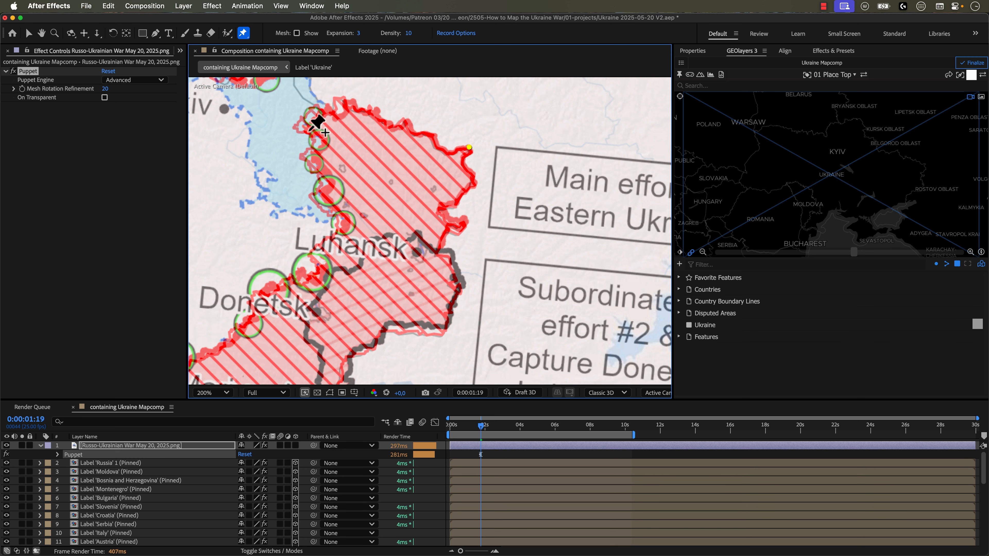
click(296, 126)
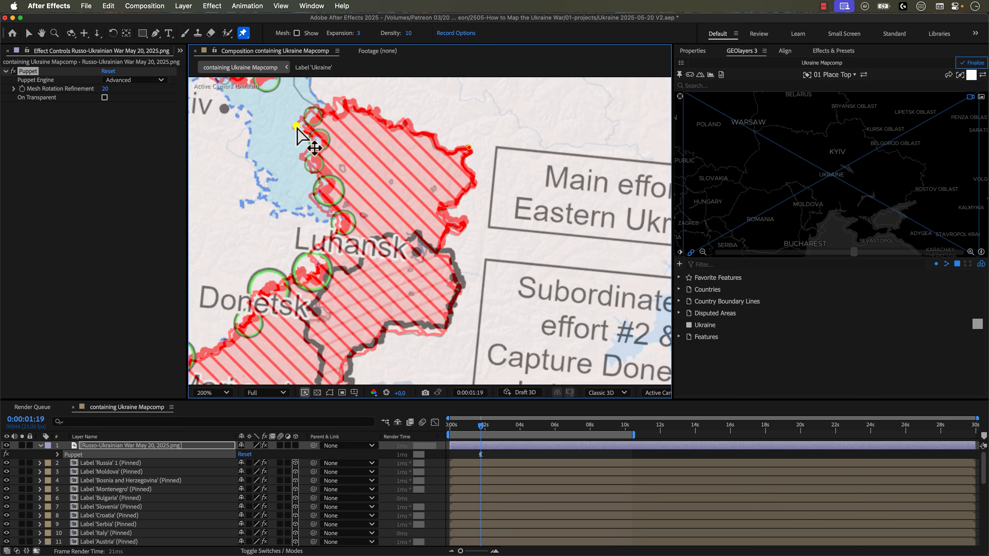
Step: Pin the war map's front line south of Zaporizhzhia with a puppet pin and warp it onto the hatched area's northern edge
key(h)
drag(282, 349, 538, 224)
key(ctrl+p)
click(384, 207)
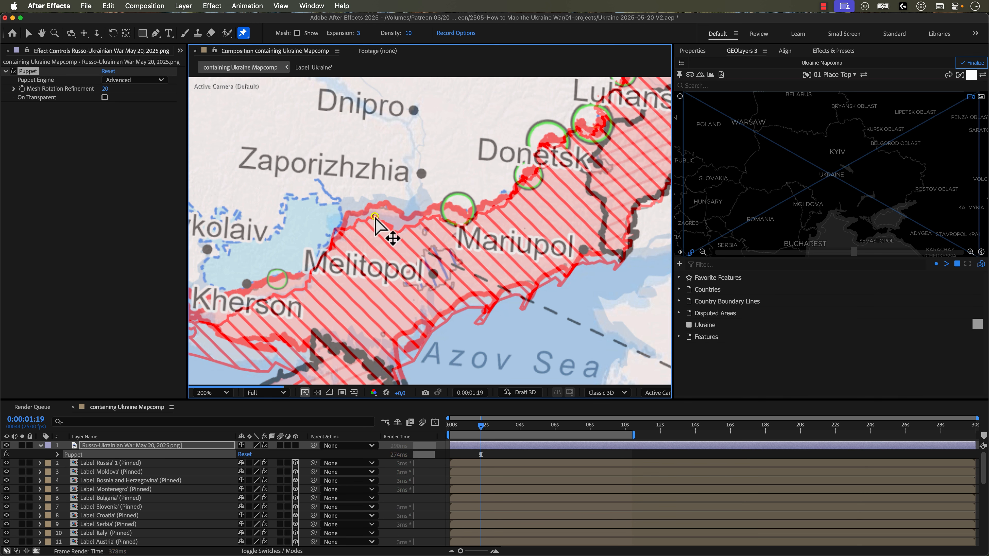
drag(385, 207, 375, 216)
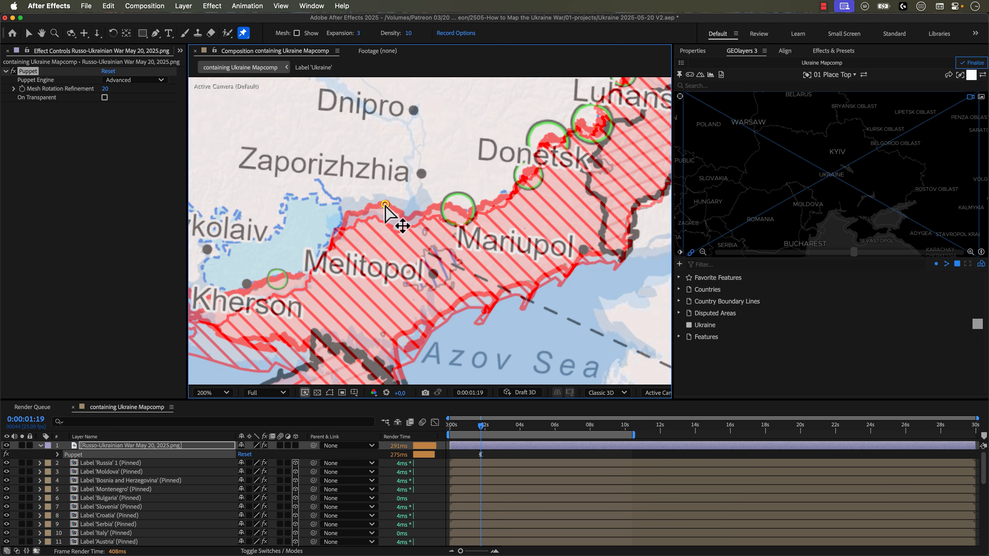
scroll(424, 234, down, 2)
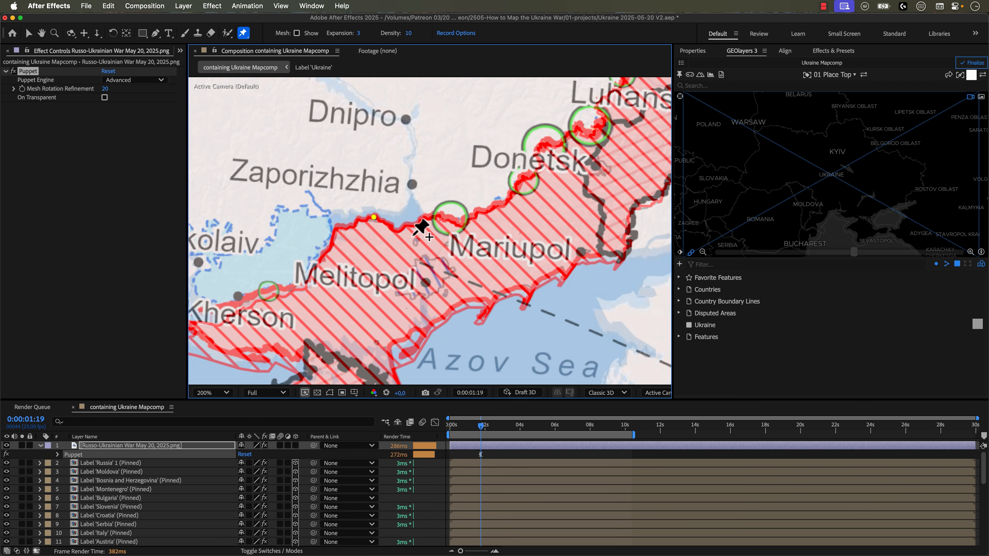
Step: Place a puppet pin on the war map's front line near Kherson and align it with the hatched area's edge
scroll(338, 274, up, 2)
scroll(385, 251, left, 3)
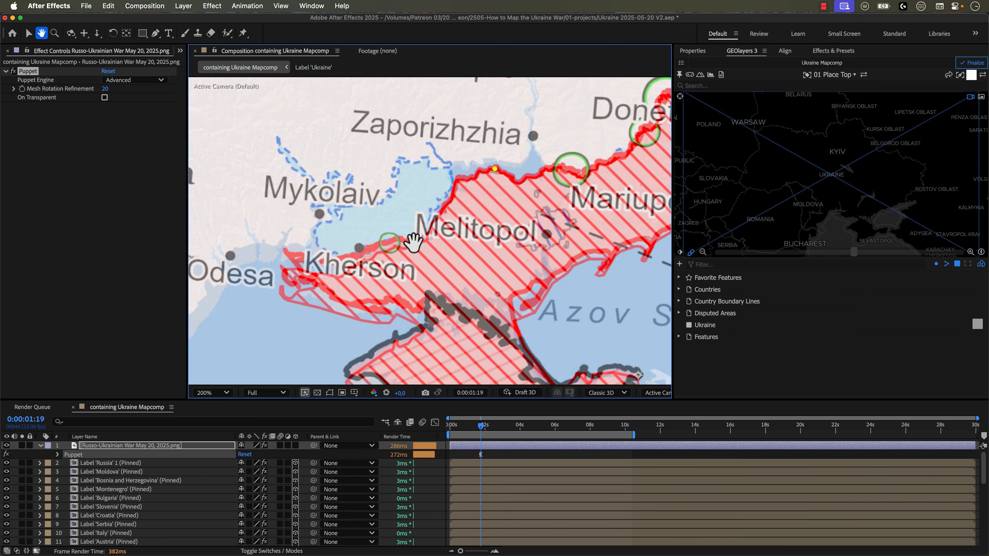
click(390, 248)
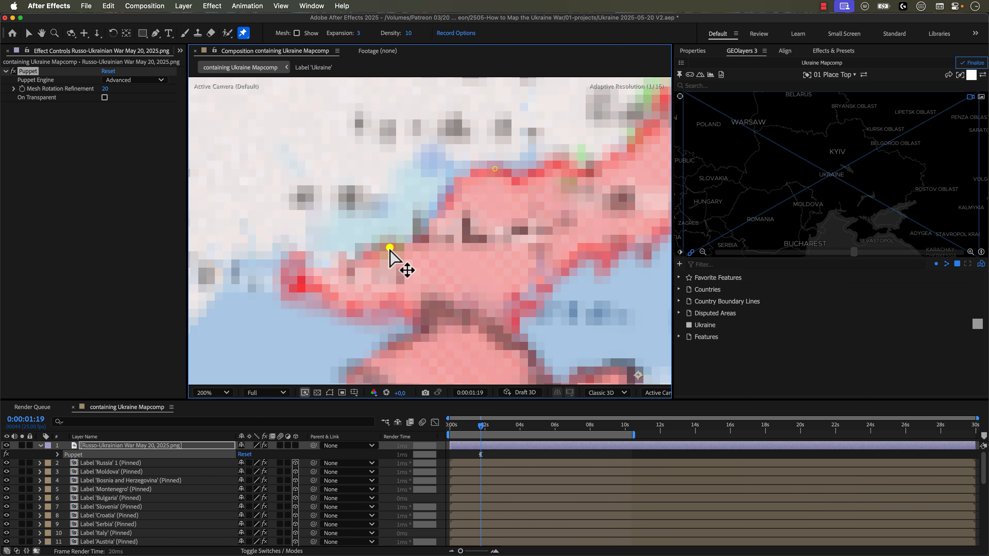
scroll(394, 257, down, 2)
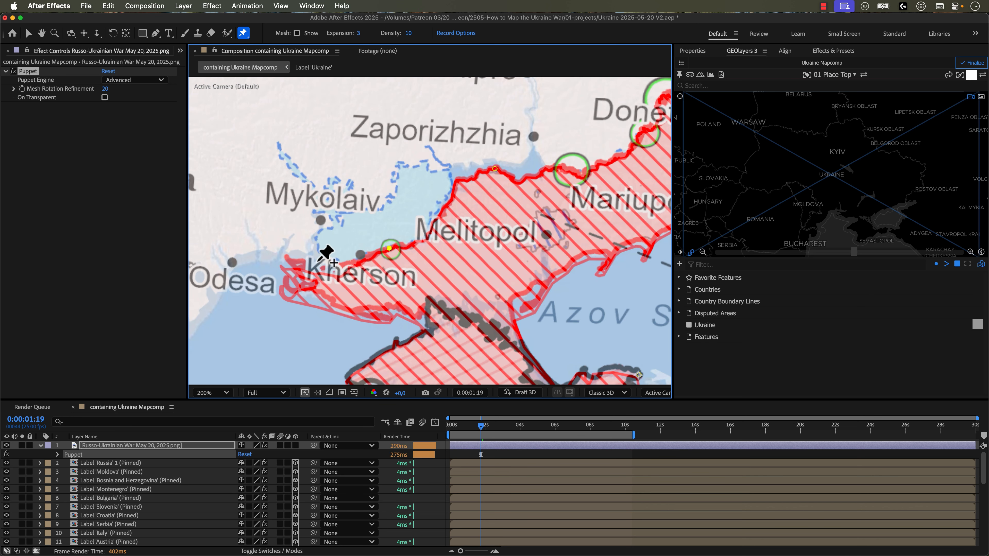
scroll(440, 249, down, 2)
Step: Add puppet pins on the war map near Kharkiv and inside the green circle by Sumy, shifting the latter to match the border
scroll(436, 234, up, 2)
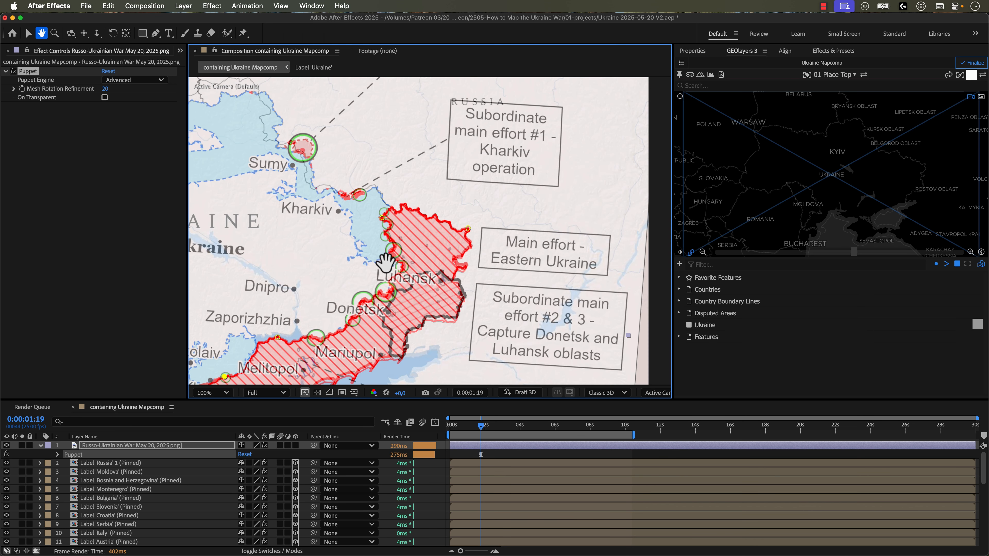
scroll(401, 263, left, 2)
scroll(389, 218, up, 1)
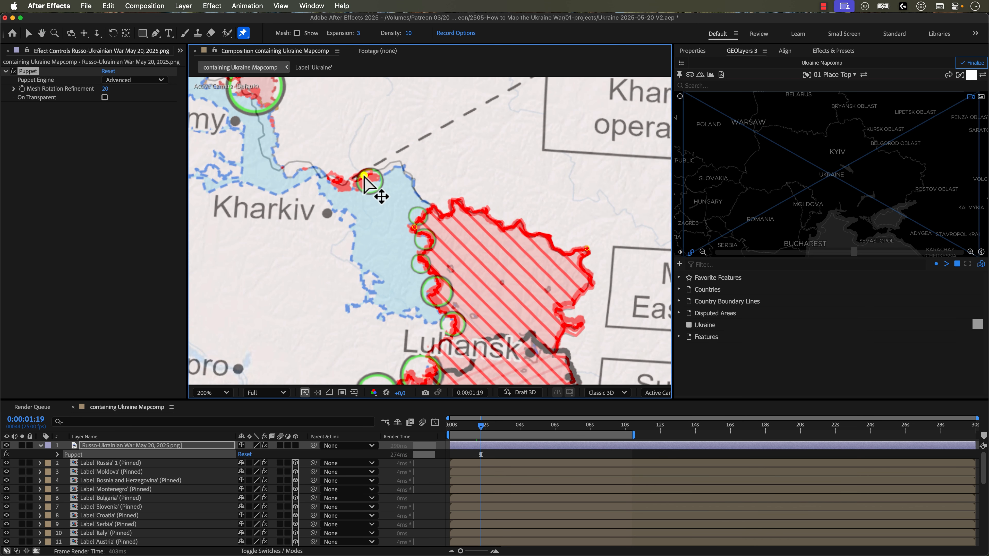
drag(327, 137, 467, 251)
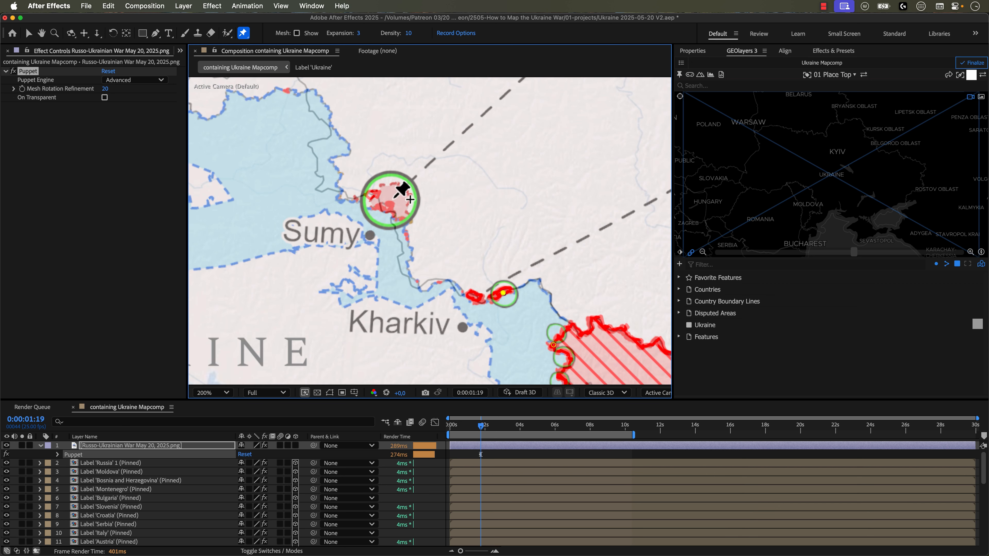
drag(391, 203, 393, 211)
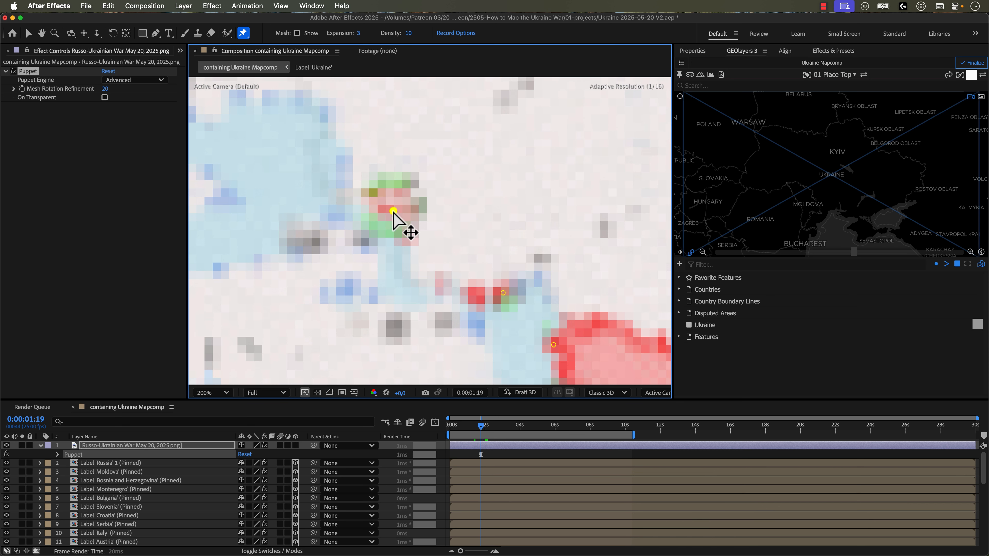
Step: Make the war map image a 3D layer, parent it to the Ukraine Mapcomp layer, and deselect it
drag(313, 445, 95, 543)
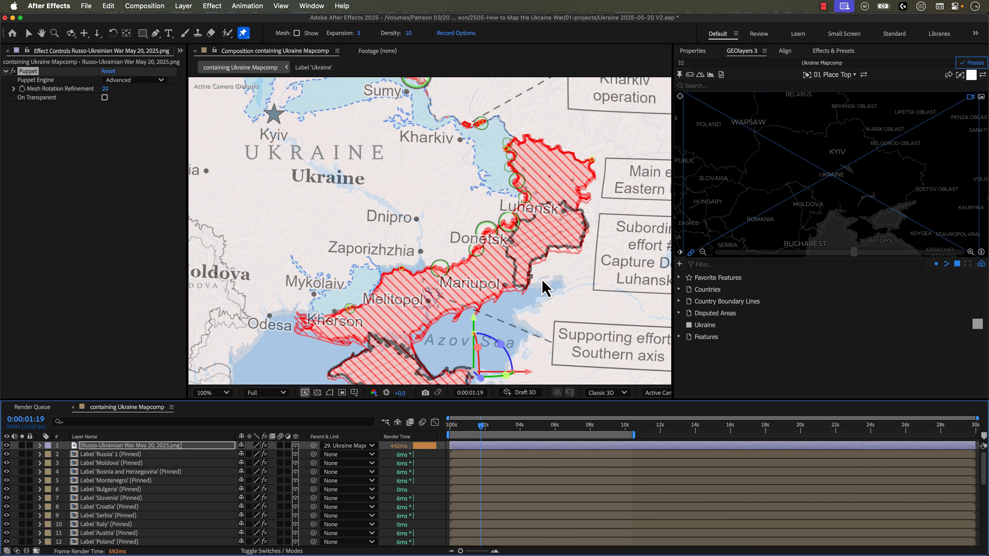
key(v)
click(16, 468)
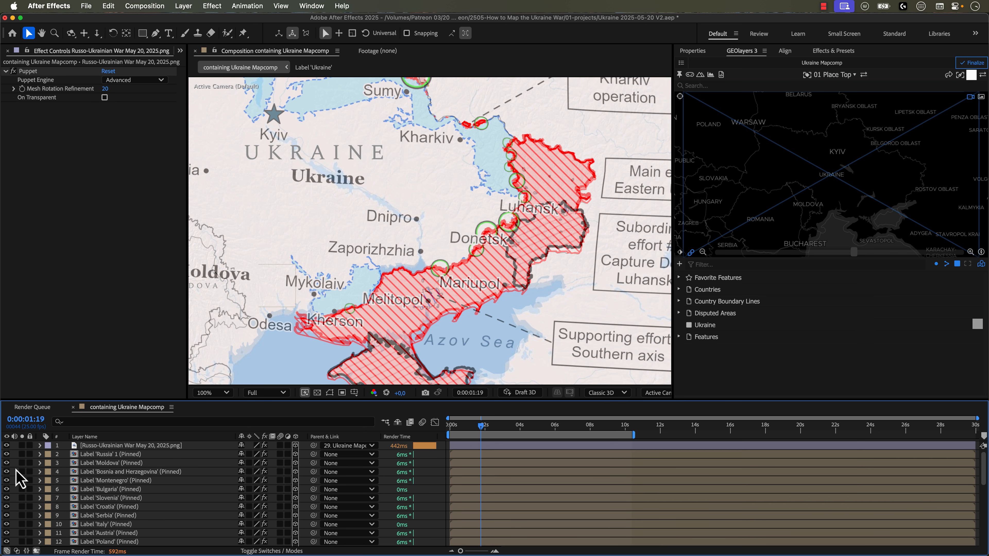
Step: Mark the green circles near Kherson and northwest of Mariupol with single Pen tool points on a new shape layer
click(155, 33)
scroll(402, 277, up, 4)
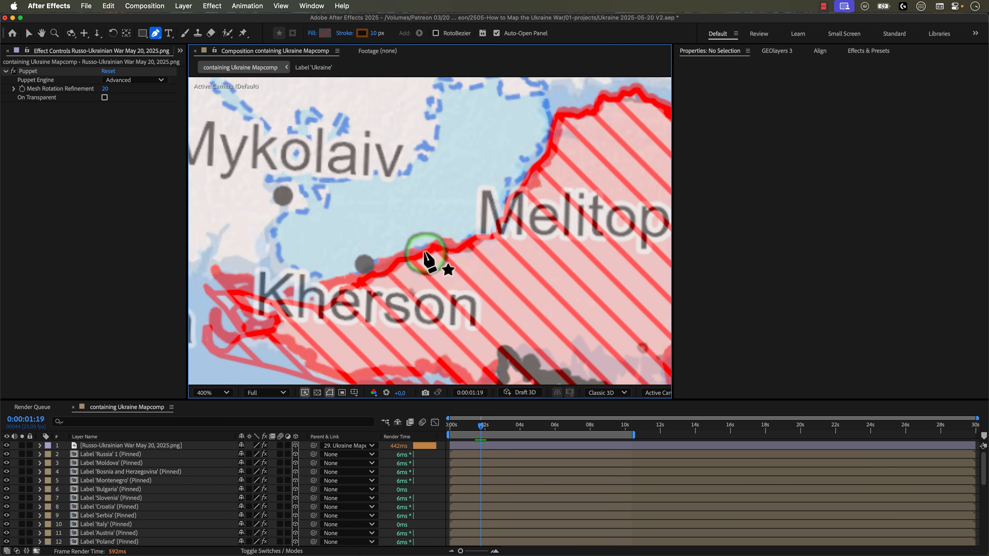
click(425, 252)
key(space)
drag(471, 192, 296, 251)
click(502, 214)
click(494, 211)
Step: Add separate single-point shapes inside the two green circles around Donetsk on the same shape layer
key(space)
drag(530, 187, 420, 250)
key(space)
drag(541, 187, 452, 246)
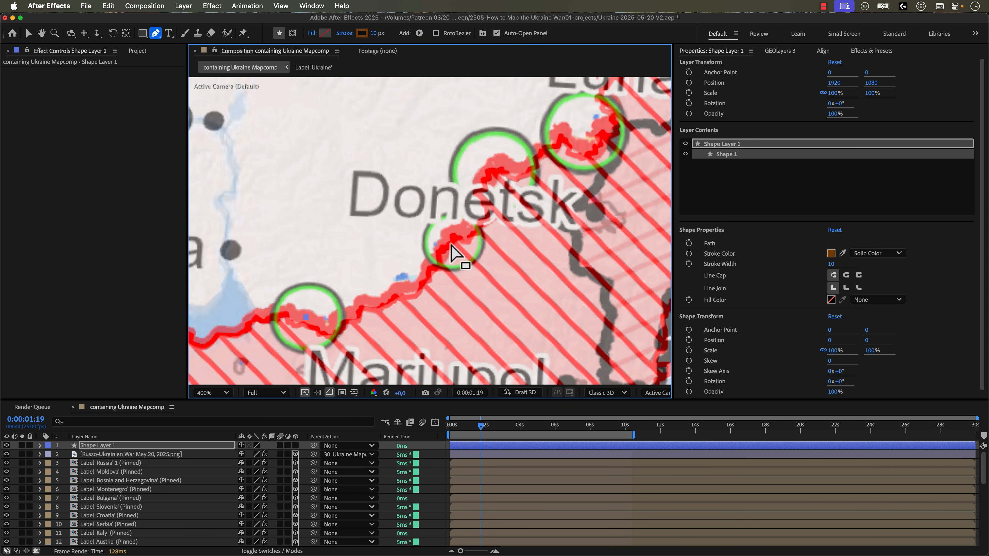
key(v)
key(p)
key(p)
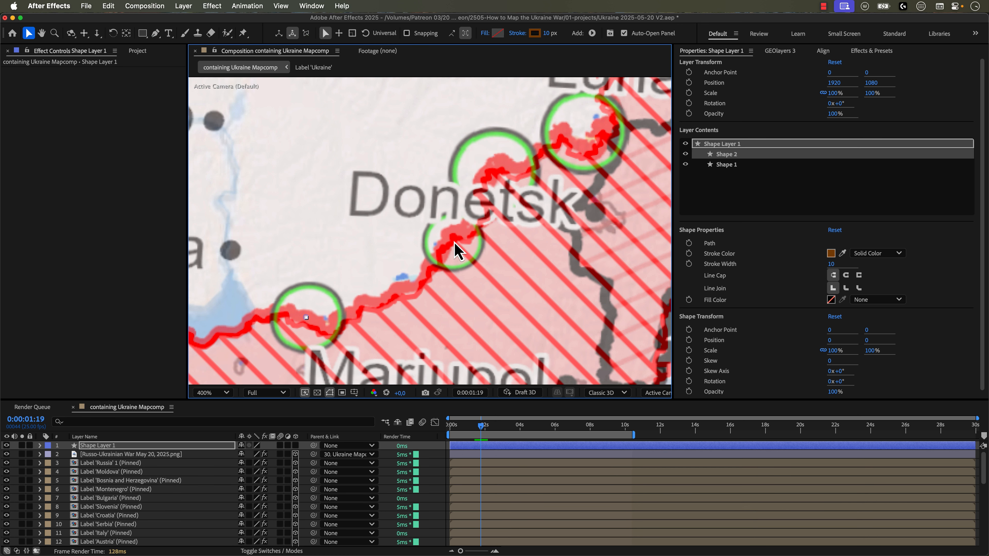
key(g)
click(493, 168)
Step: Add separate single-point shapes in the green circle northeast of Donetsk and the nearest circles northwest of Luhansk
key(space)
drag(605, 118, 481, 248)
click(465, 283)
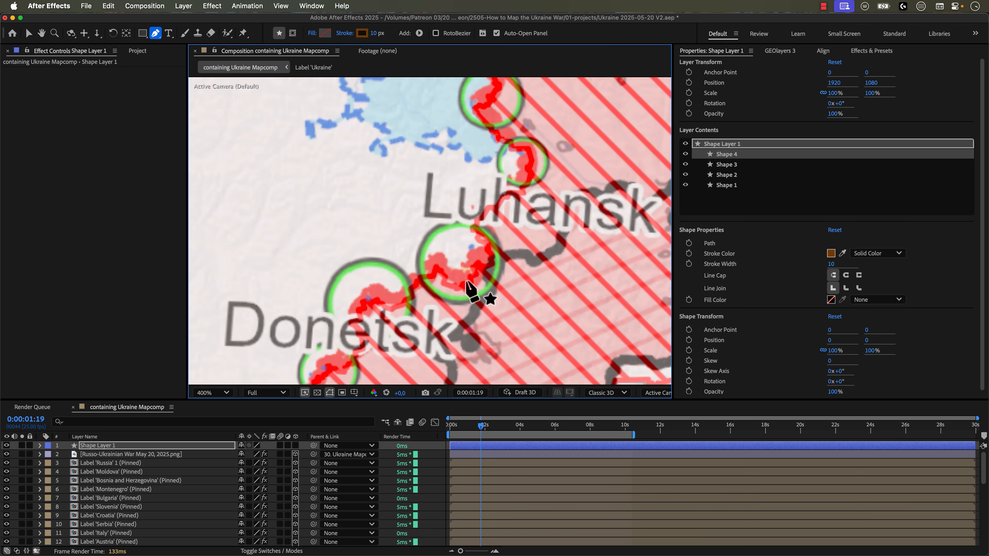
key(space)
drag(519, 166, 441, 265)
click(446, 256)
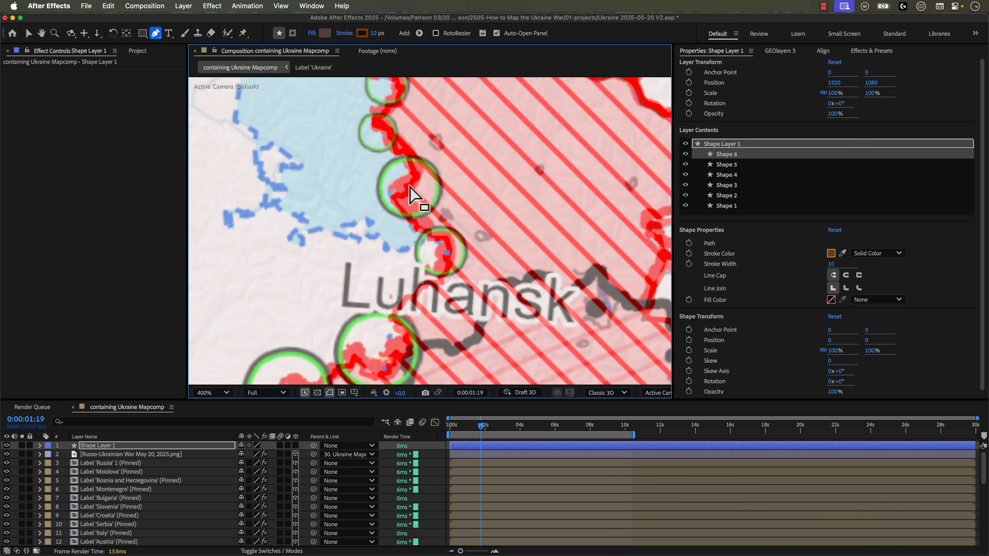
Step: Mark the three remaining green circles along the northern Luhansk front with separate single-point shapes
key(space)
drag(413, 159, 435, 259)
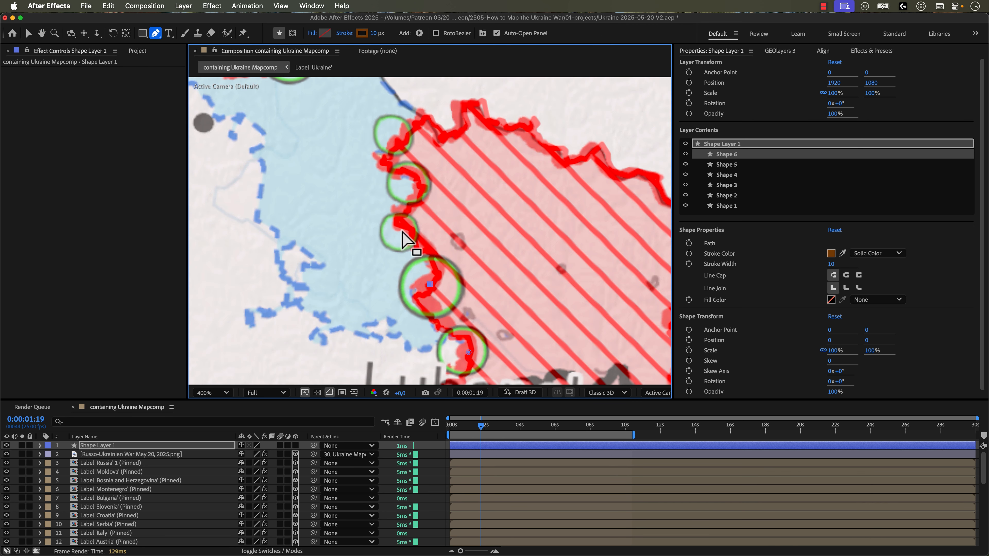
click(409, 226)
scroll(413, 224, up, 3)
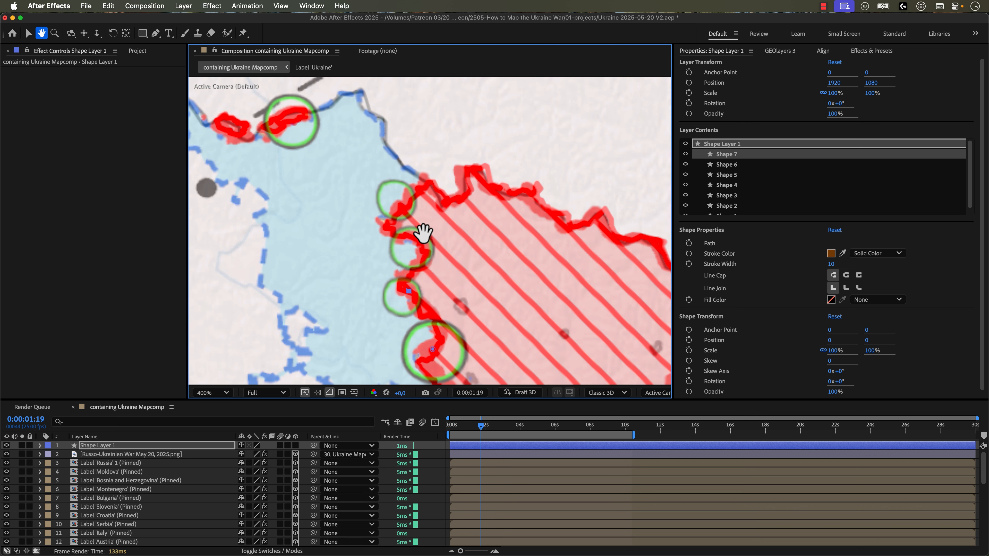
click(422, 249)
click(420, 245)
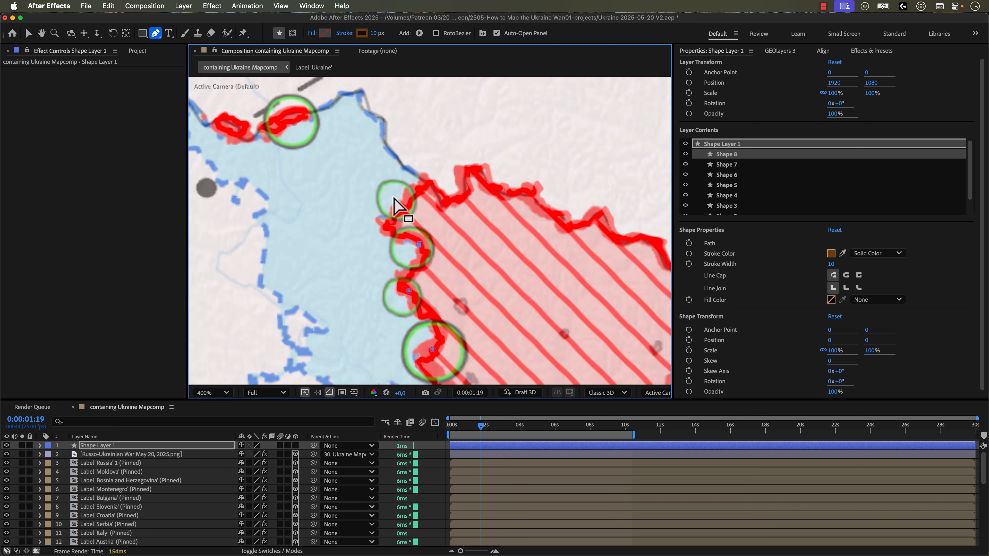
click(405, 213)
Step: Add single-point shapes inside the green circles northeast of Kharkiv and near Sumy
drag(405, 215, 545, 259)
scroll(420, 227, up, 3)
click(415, 214)
mouse_move(417, 238)
mouse_down()
mouse_move(409, 221)
mouse_move(415, 247)
mouse_up()
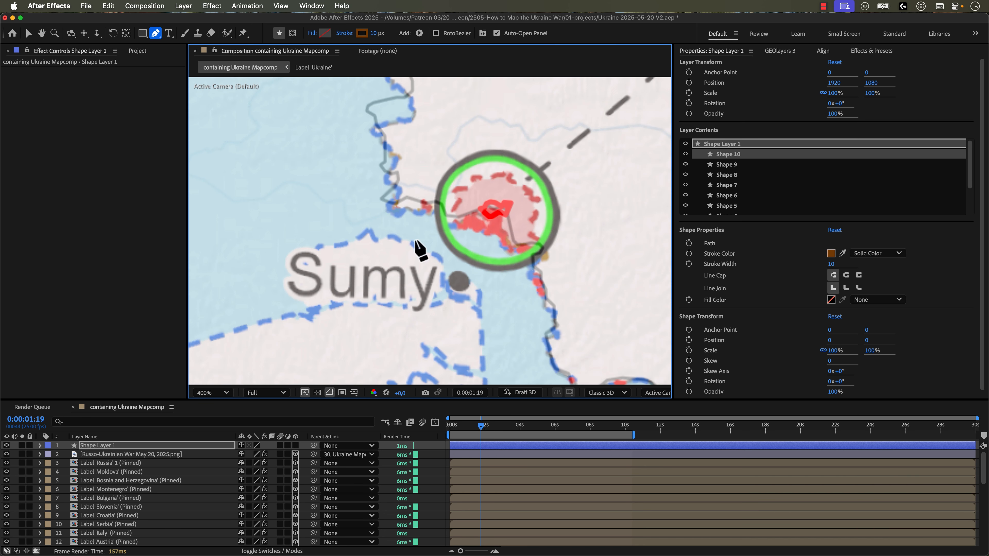
click(494, 213)
scroll(497, 261, down, 5)
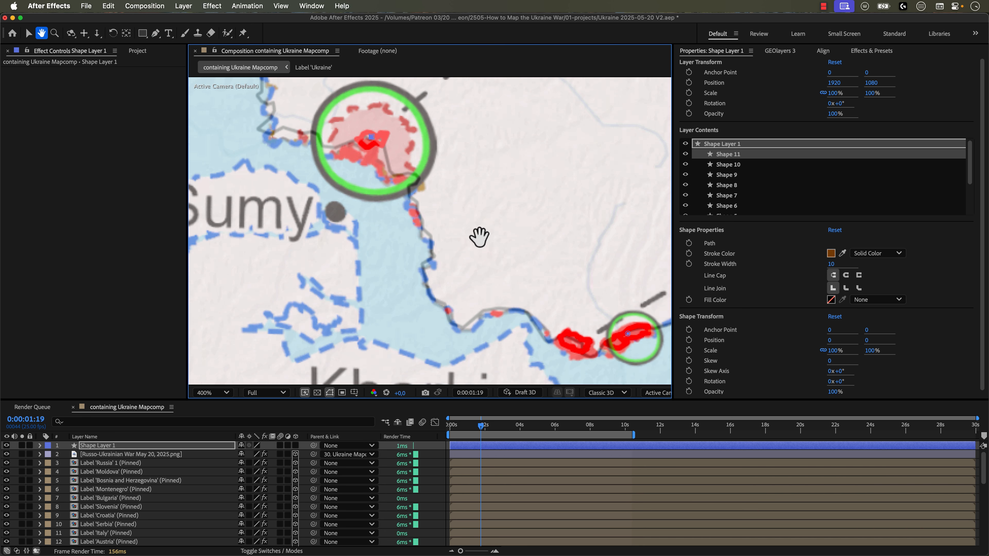
click(366, 143)
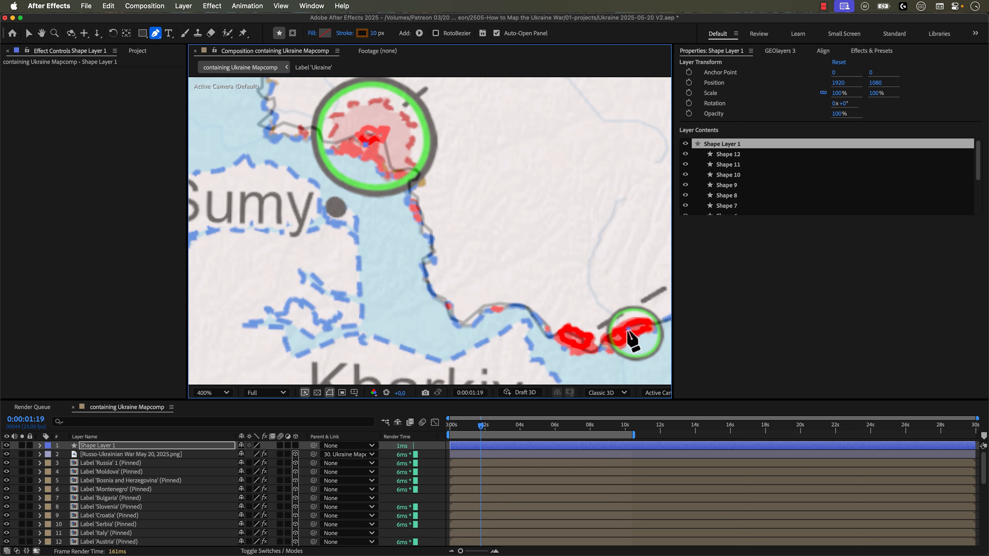
Step: Fit the whole map in view and rename the shape layer to "Significant Fighting"
key(shift+slash)
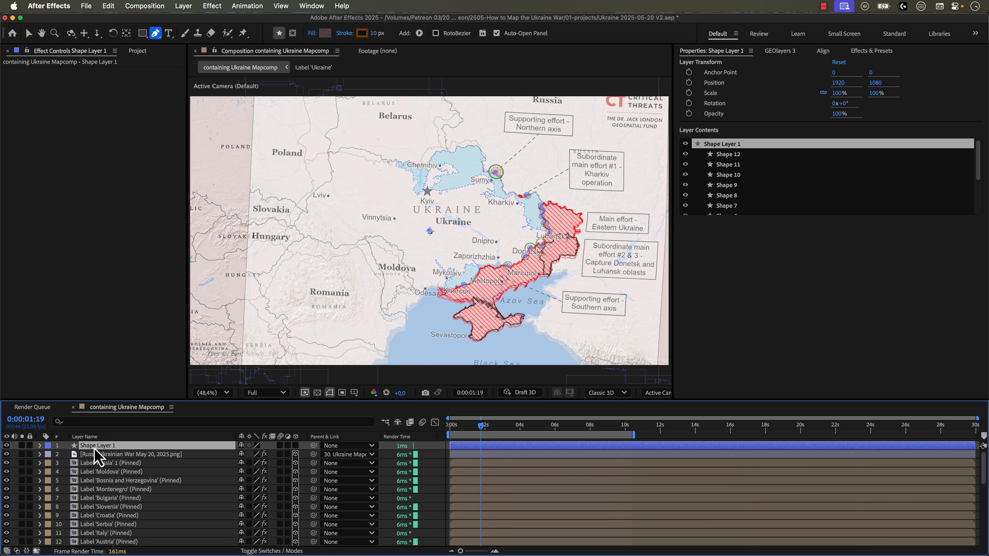
key(Return)
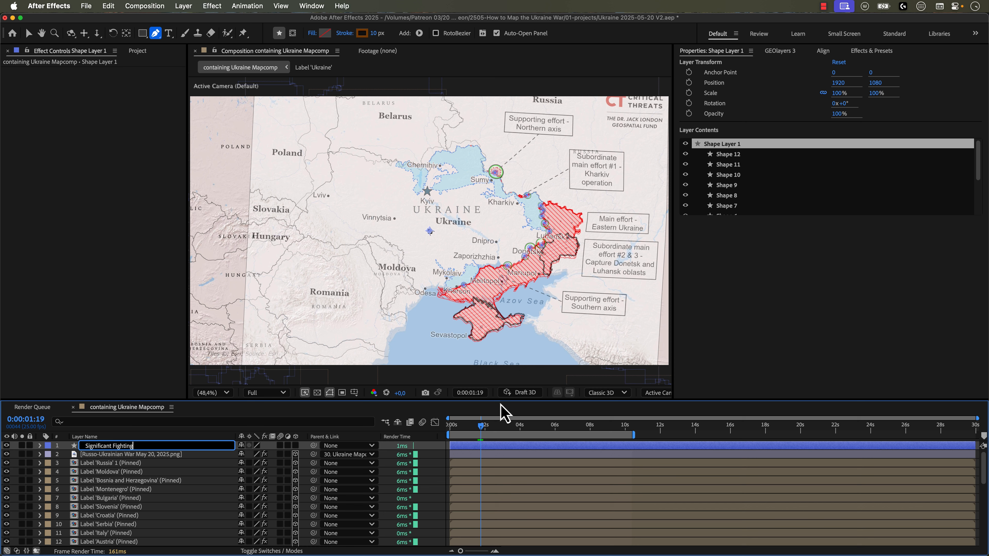
text(Significant Fighting)
key(Return)
Step: Expand the Significant Fighting layer's contents and examine the list of point shapes
click(40, 445)
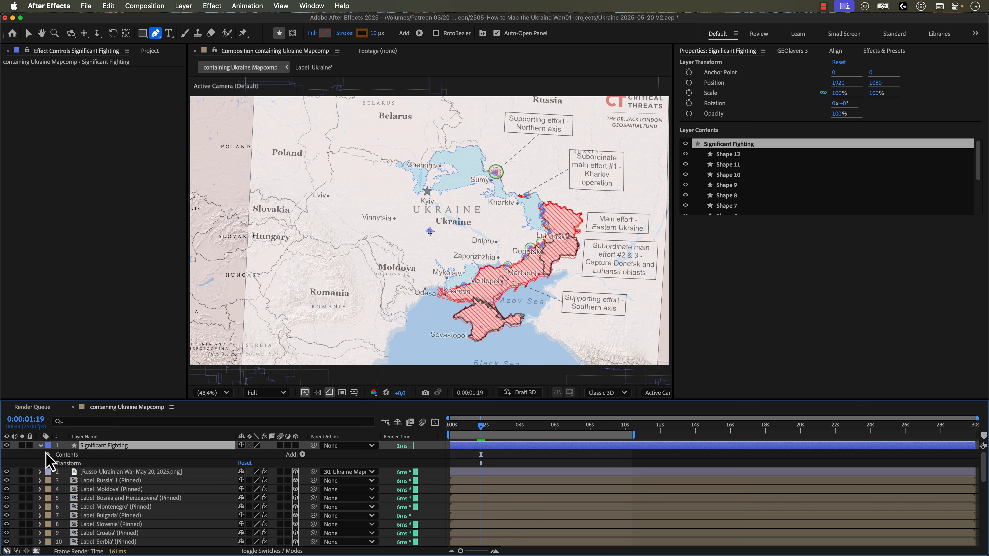
click(49, 455)
click(80, 459)
click(76, 500)
scroll(80, 460, up, 1)
click(85, 453)
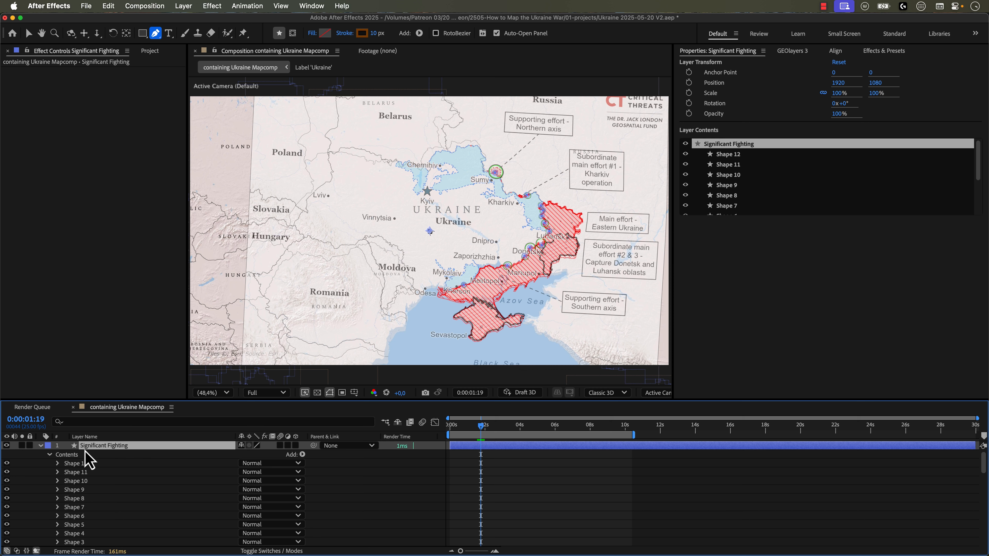
Step: Add the Significant Fighting layer's points to the GEOlayers 3 browser as features from layer, and expand the new collection
click(793, 51)
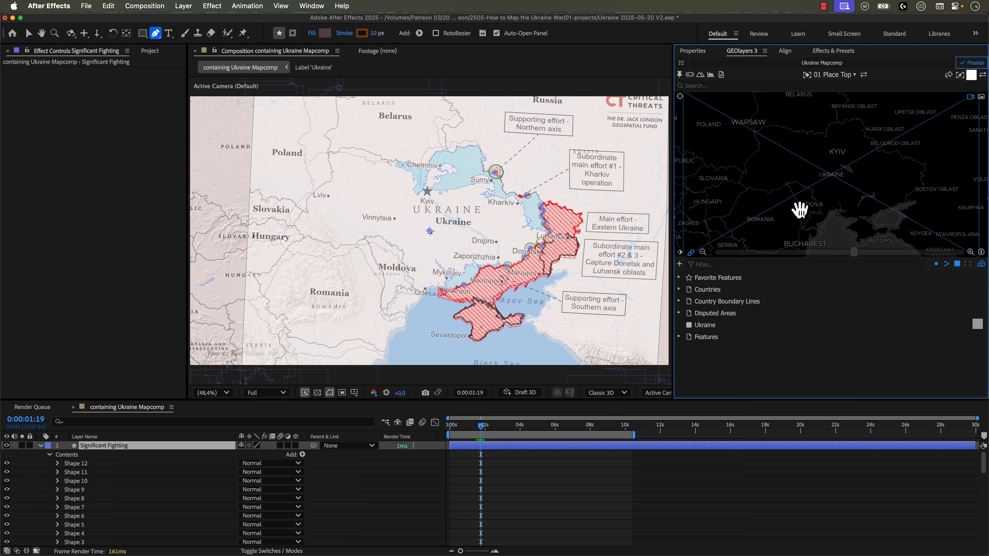
click(680, 265)
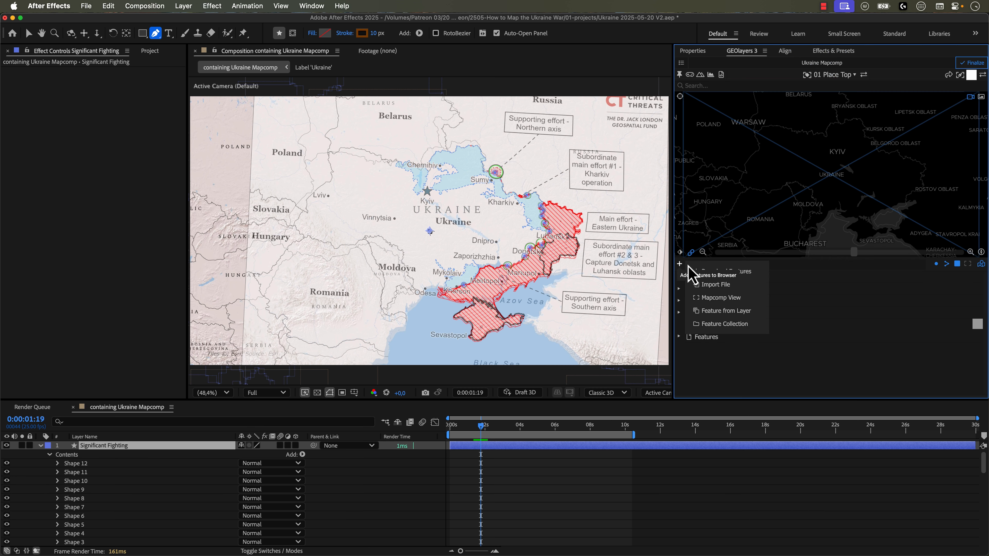
click(707, 310)
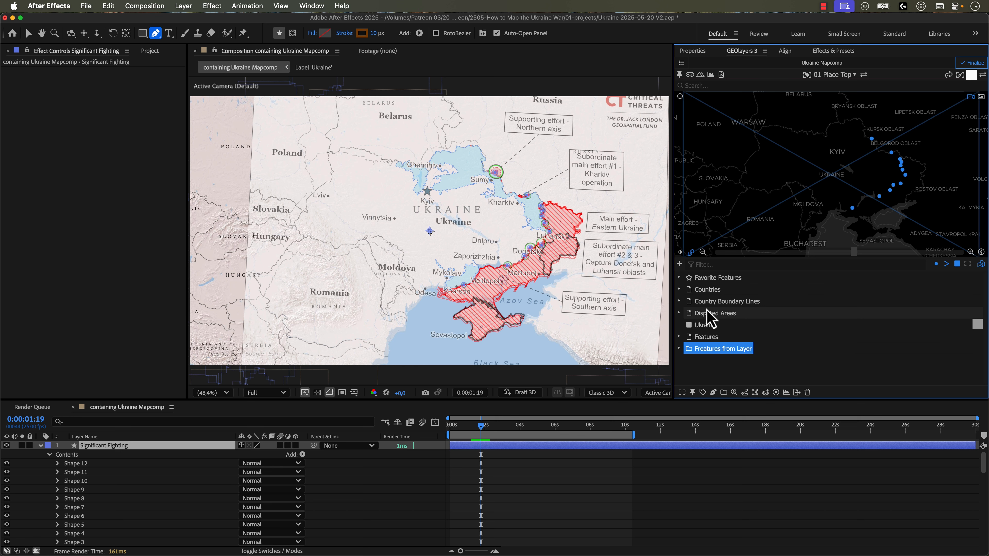
click(679, 348)
scroll(725, 375, down, 2)
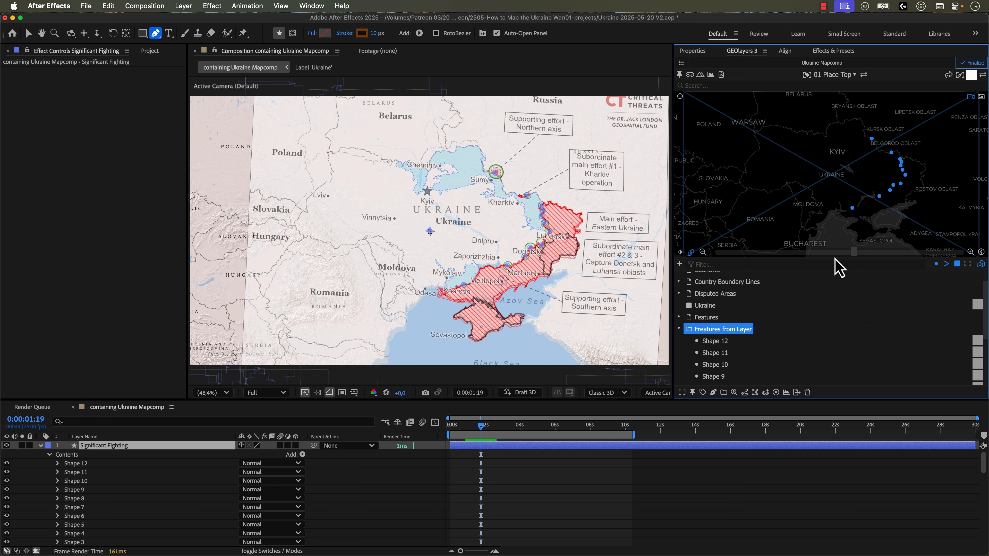
Step: Add a new label template in GEOlayers 3, hide its Feature Name layer, and display the transparency grid
click(846, 76)
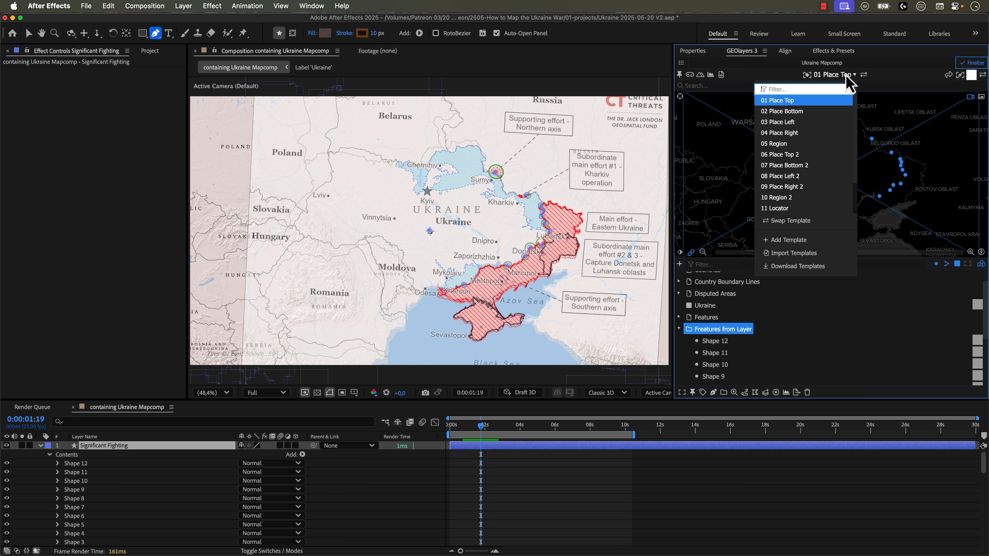
click(789, 240)
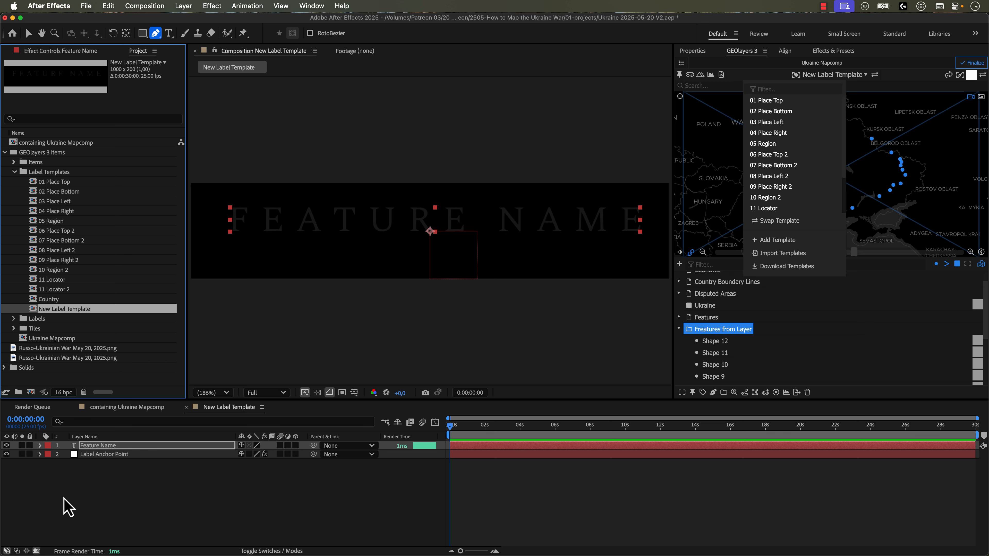
click(6, 446)
click(317, 393)
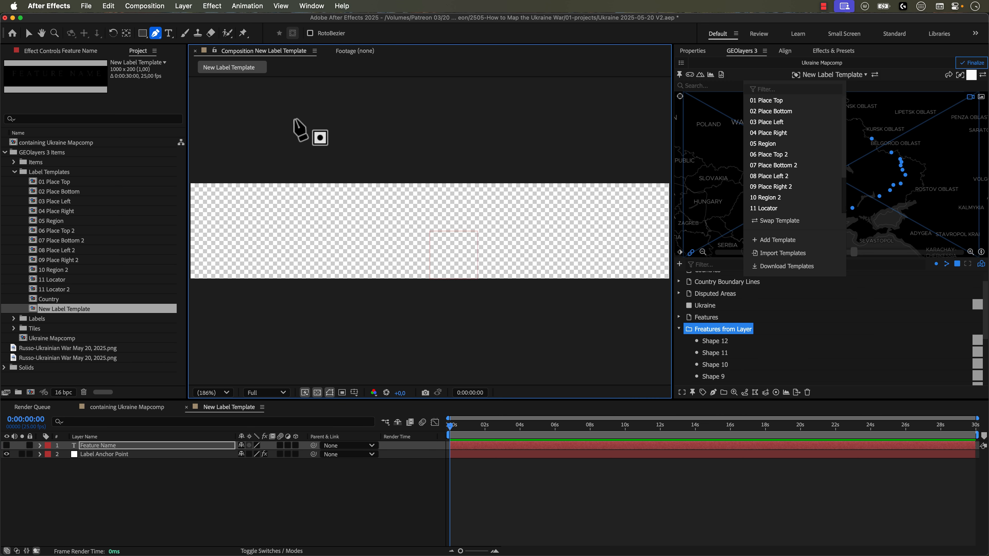
Step: Set the new label template composition's height to 1000 px
click(153, 6)
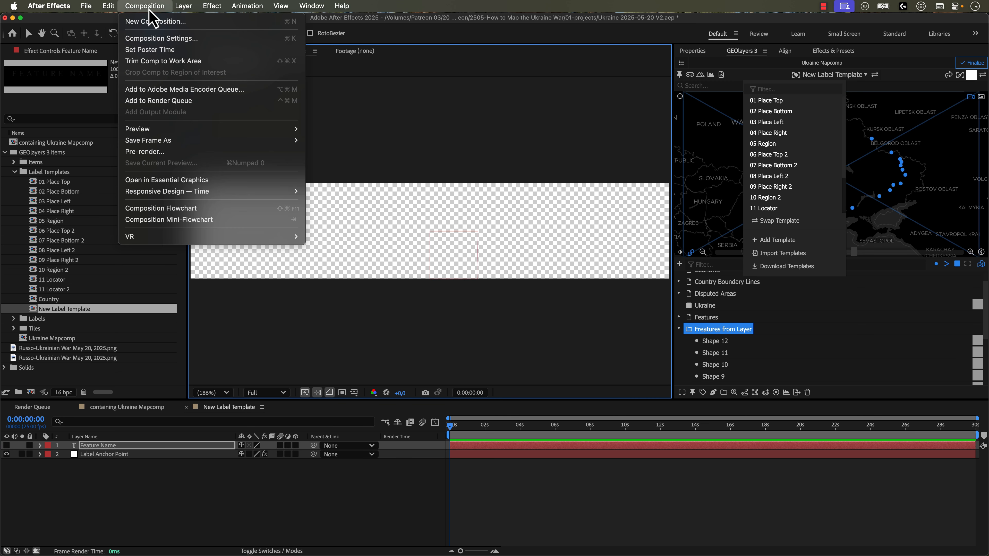
click(157, 38)
click(422, 248)
text(1000)
key(Return)
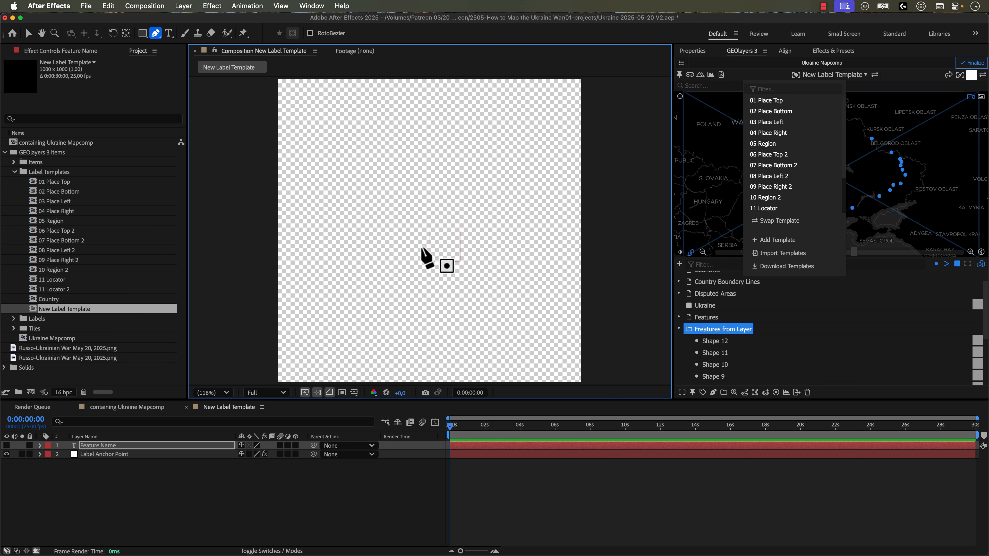
Step: Find the Simple Map Marker animation preset and apply it in the template with no layer selected
click(174, 490)
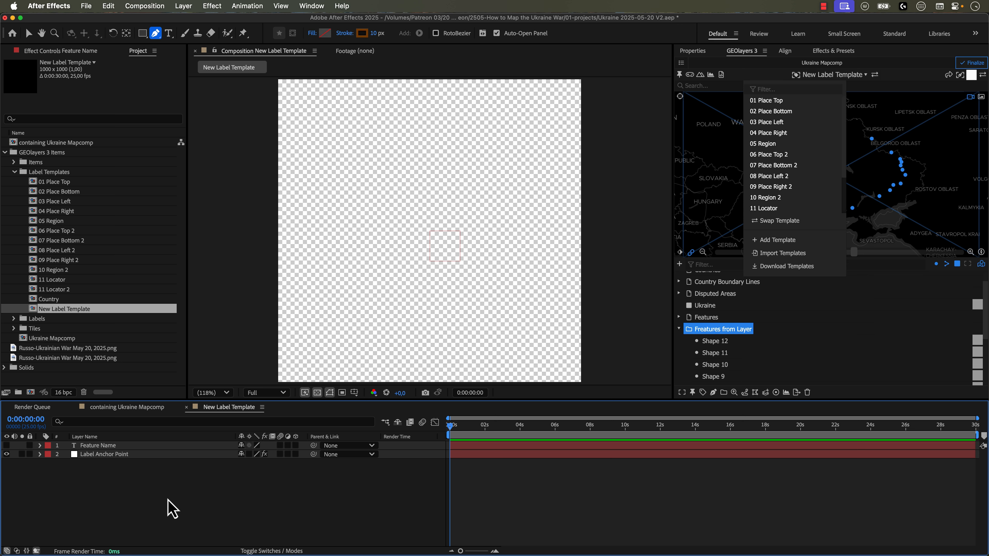
click(834, 50)
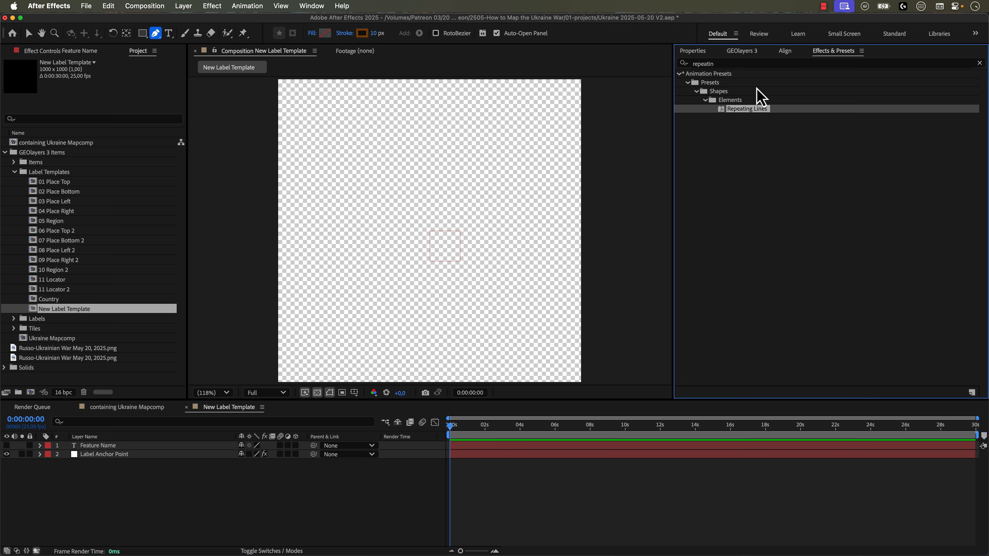
text(map marker)
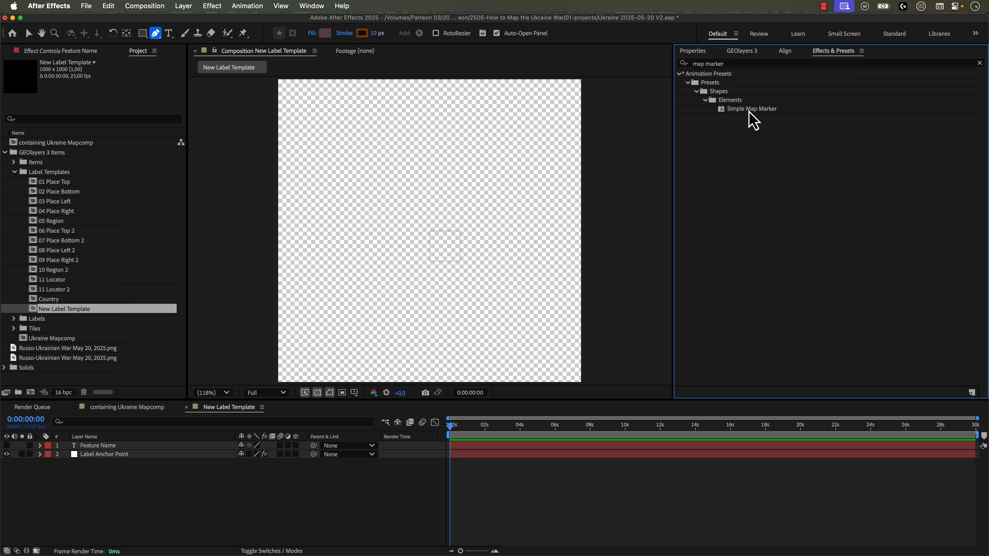
double_click(749, 110)
click(155, 506)
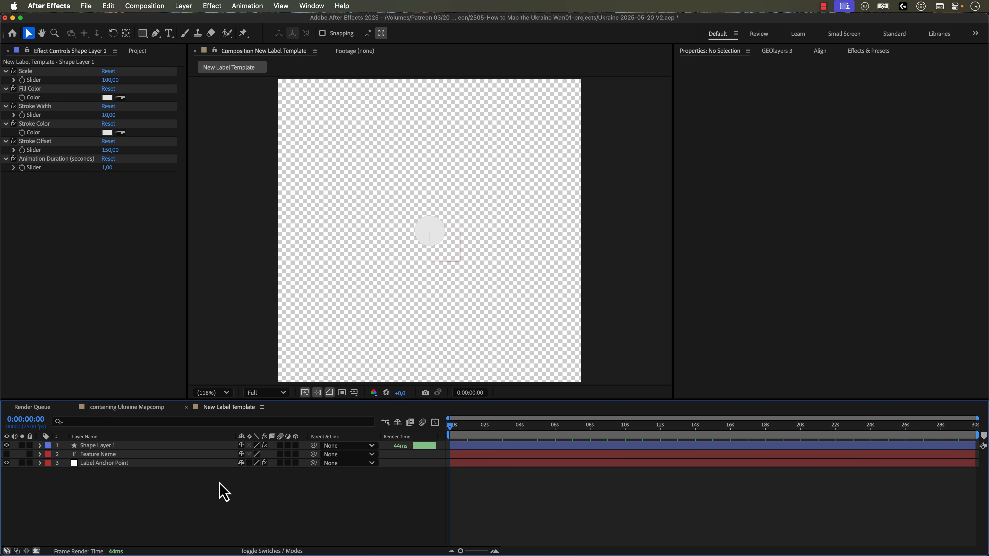
Step: Preview the marker's animation up to just past one second and set the marker's Scale to 25
key(space)
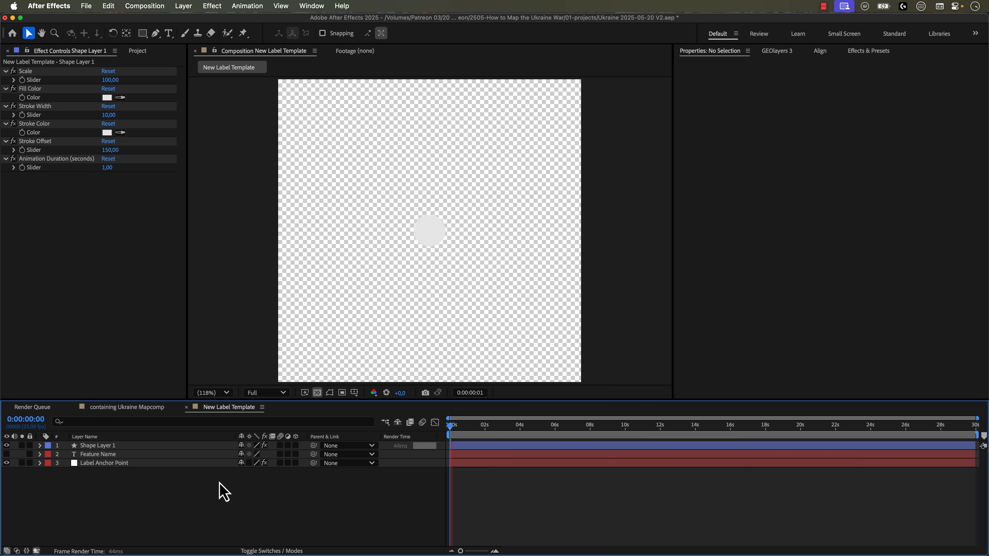
click(317, 393)
click(453, 428)
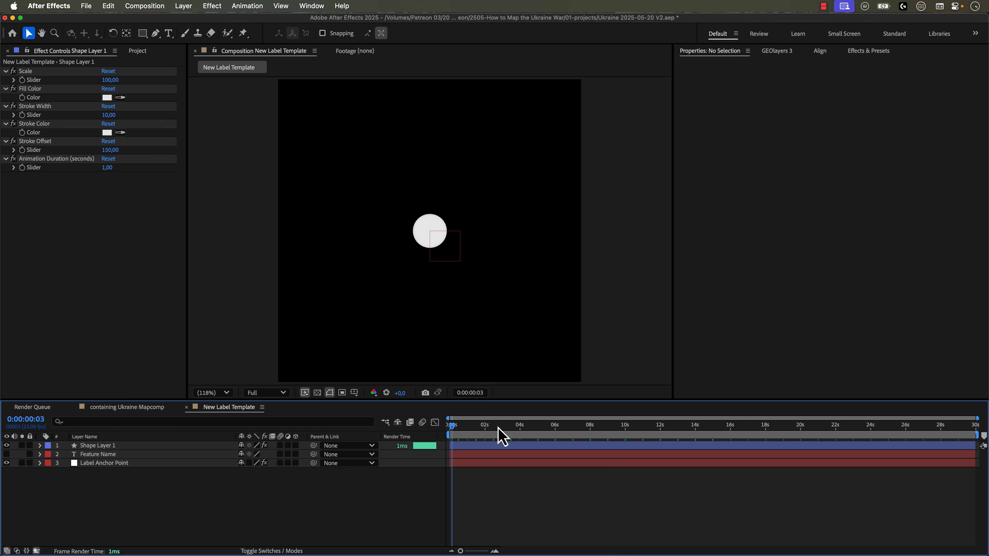
click(472, 428)
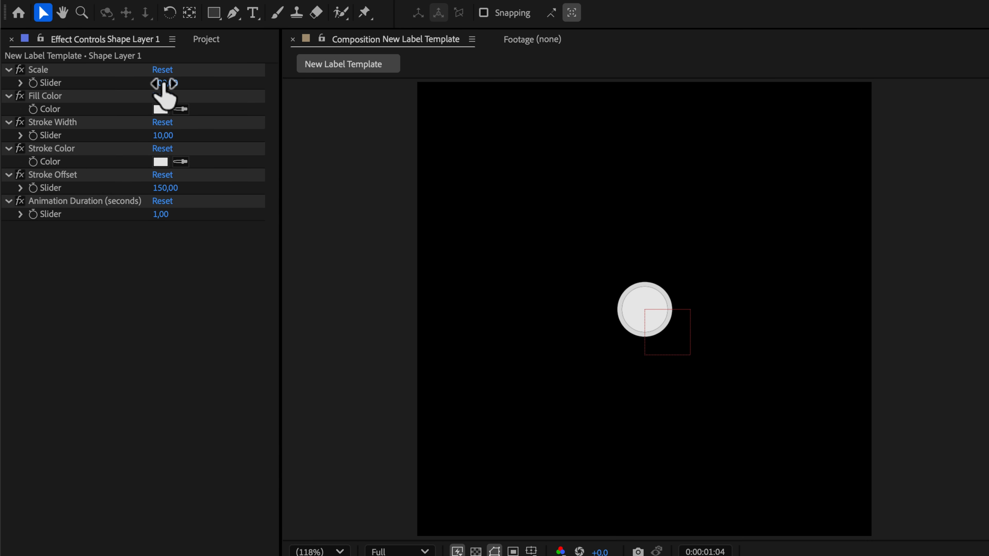
drag(163, 83, 130, 93)
click(166, 83)
text(25)
key(Return)
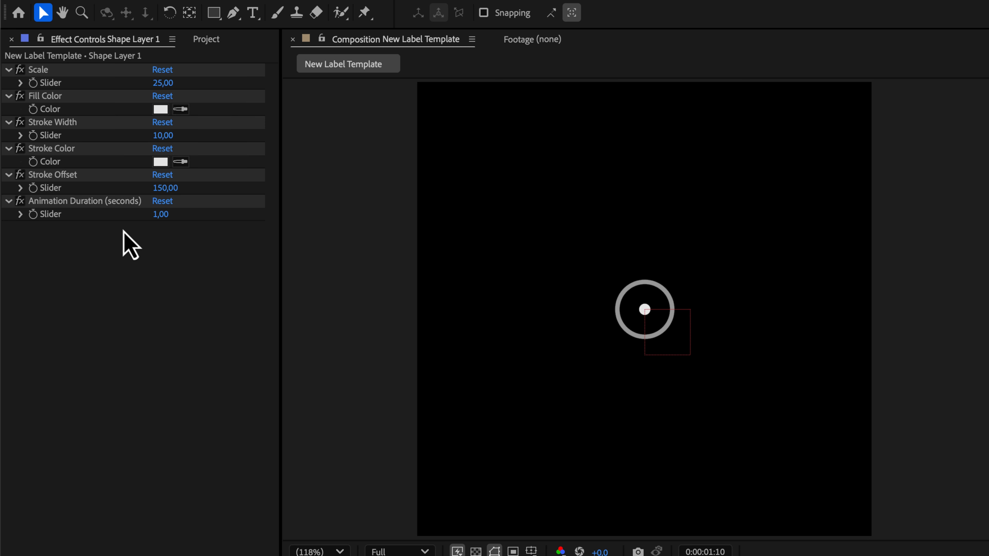
Step: Set the marker's Stroke Width to 4 and its Fill Color to near-black
click(163, 136)
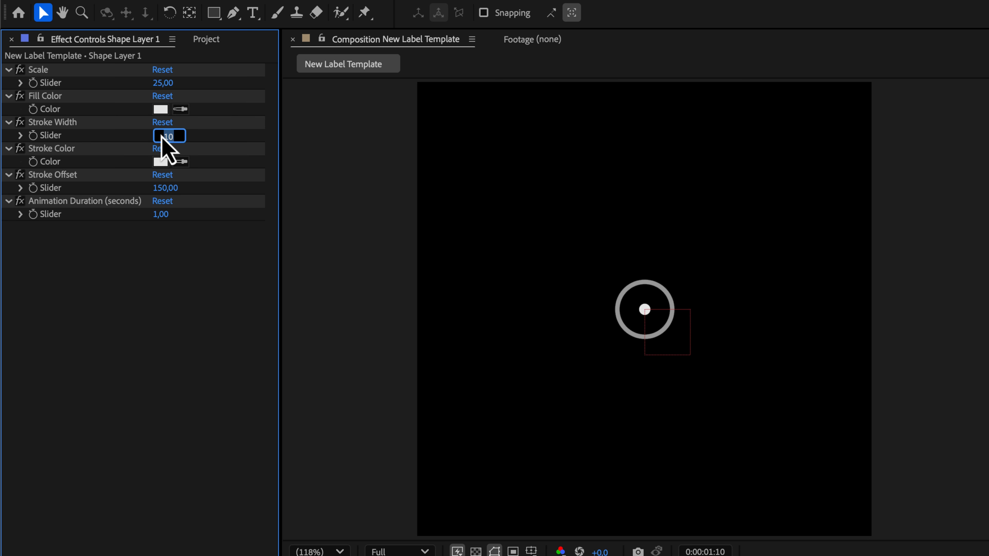
key(Return)
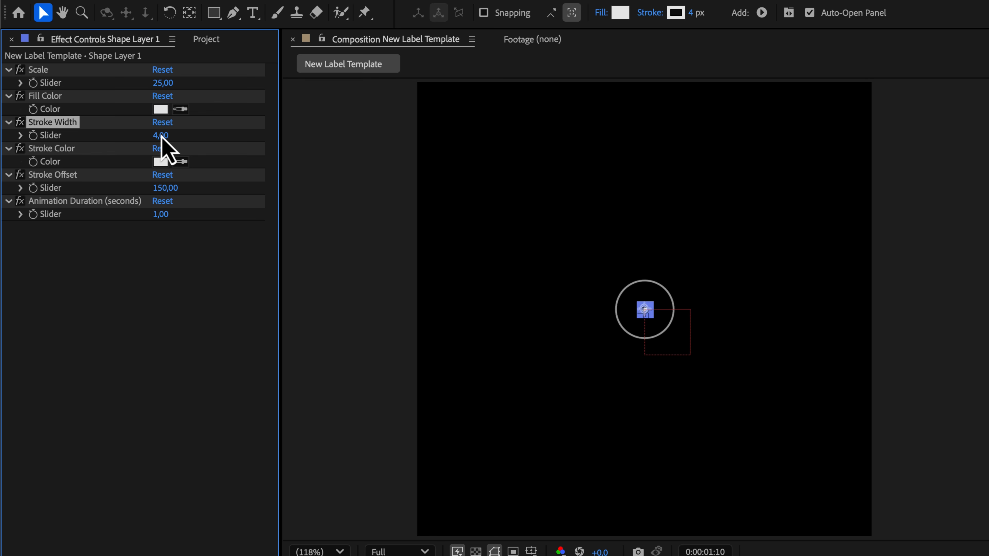
click(160, 109)
drag(690, 385, 566, 499)
click(895, 308)
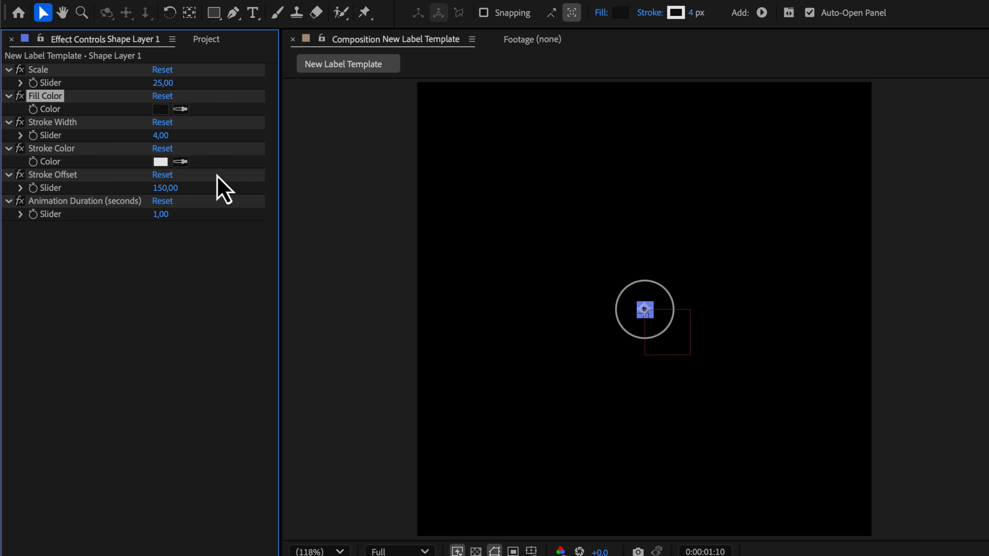
Step: Set the marker's Stroke Color to red FF0000 and its Animation Duration to 3 seconds
click(160, 162)
drag(600, 380, 774, 290)
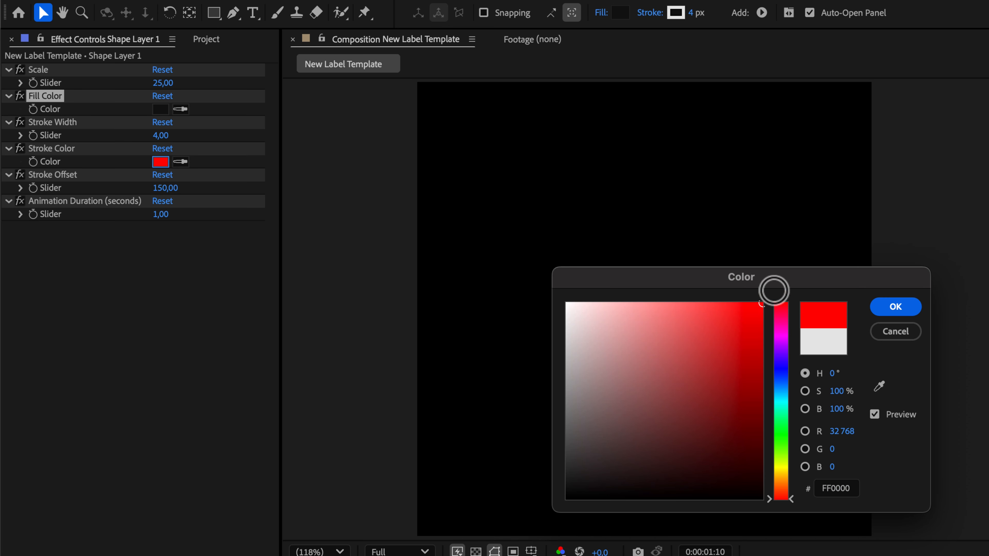
click(895, 308)
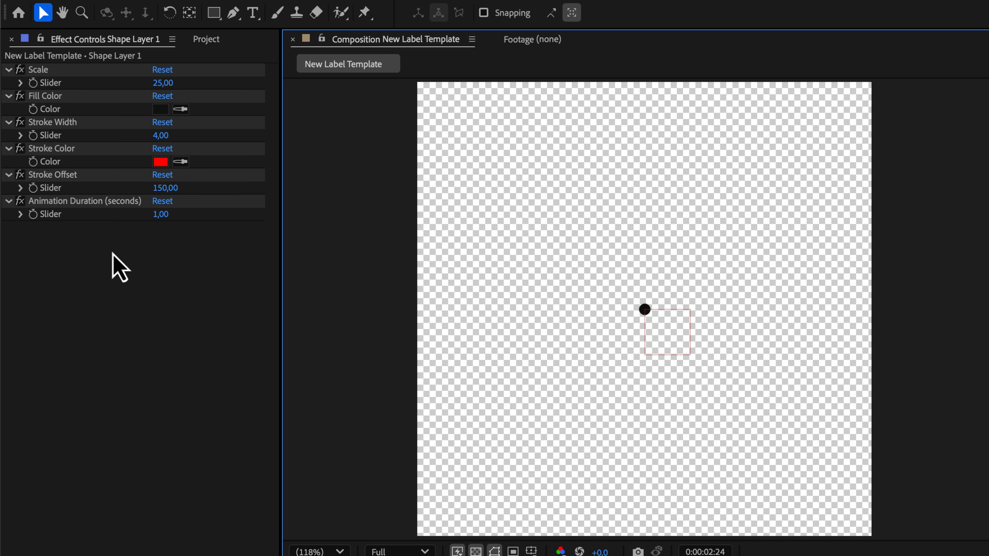
click(163, 214)
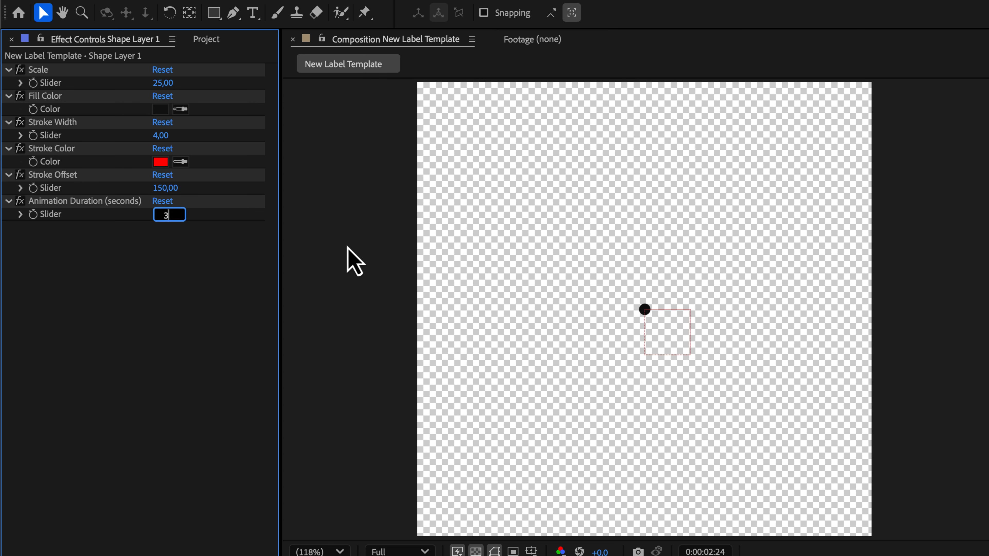
key(Return)
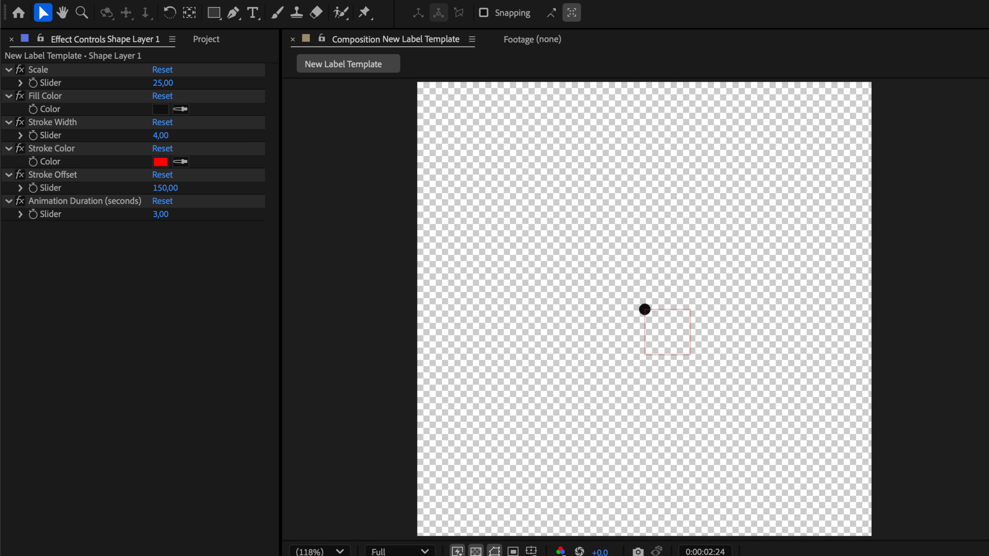
Step: Rename the New Label Template composition to "Fighting Areas" in the project's Label Templates folder
click(206, 39)
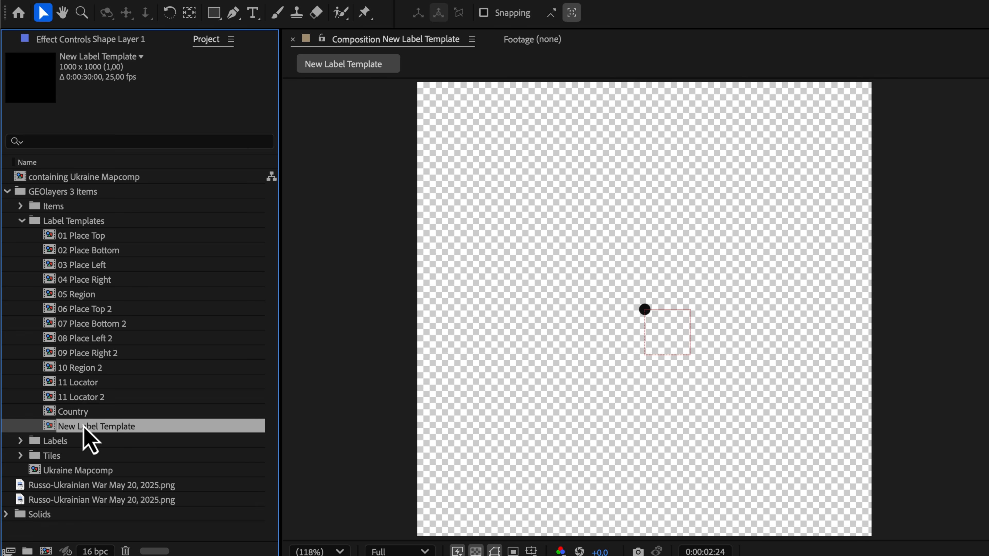
key(Return)
text(Fighting)
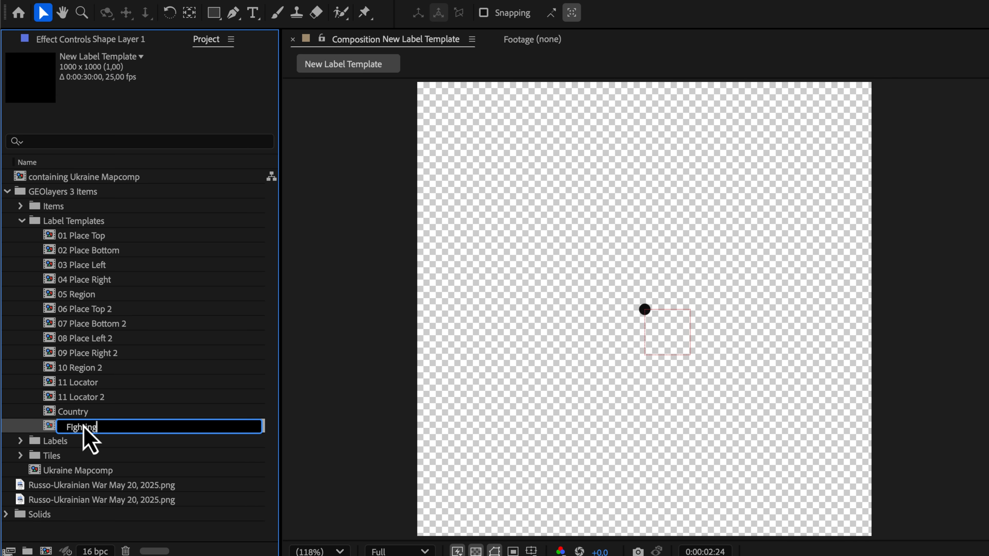
key(Return)
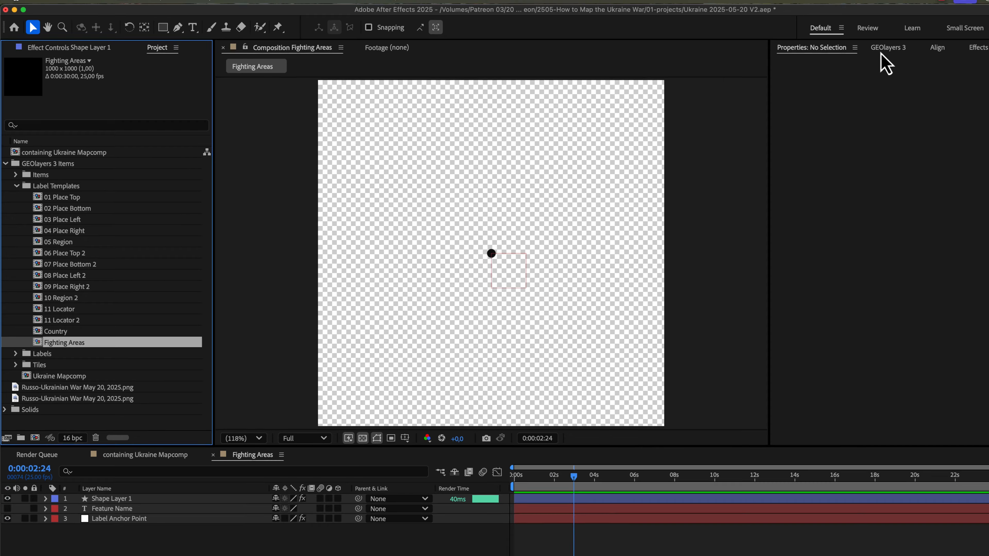
Step: Choose Fighting Areas as the active label template in GEOlayers 3
click(830, 74)
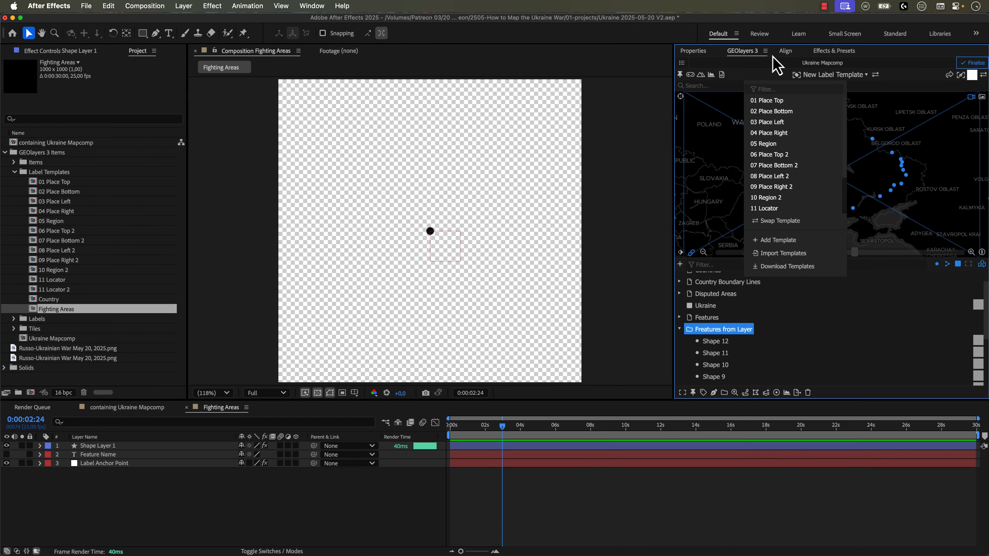
click(830, 76)
click(826, 80)
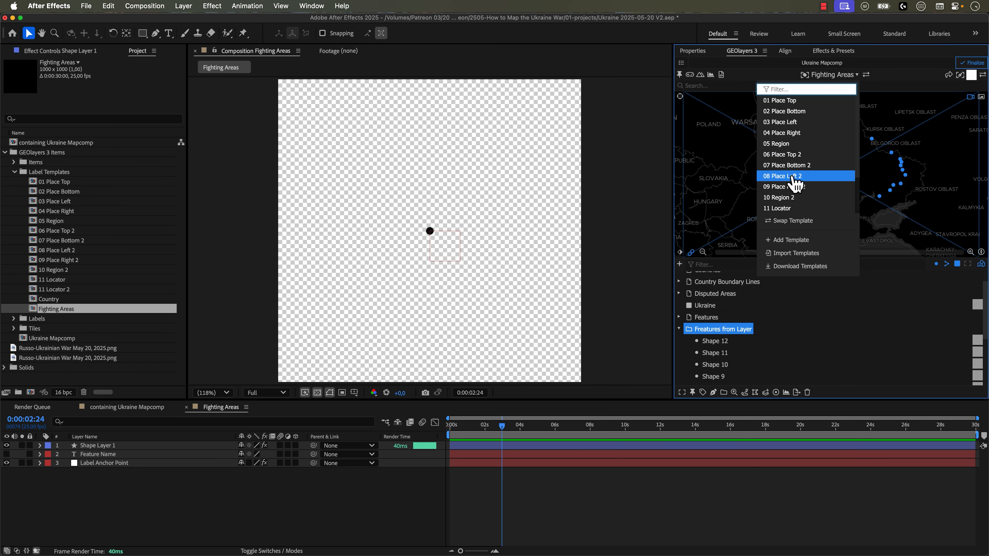
scroll(794, 190, down, 3)
click(793, 192)
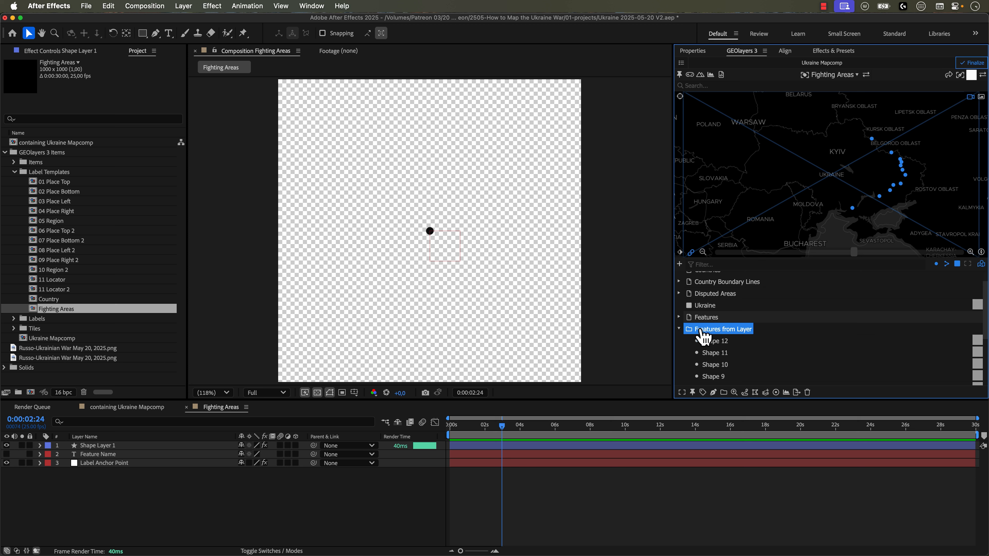
Step: Add labels to all features from Shape 12 through Shape 1 in the Features from Layer collection
click(710, 342)
scroll(710, 347, down, 3)
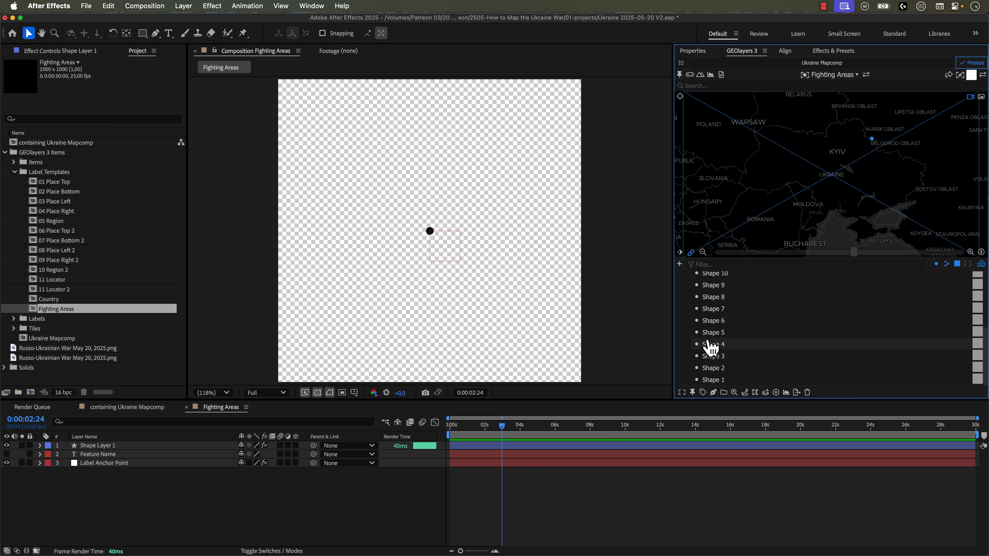
shift+click(715, 381)
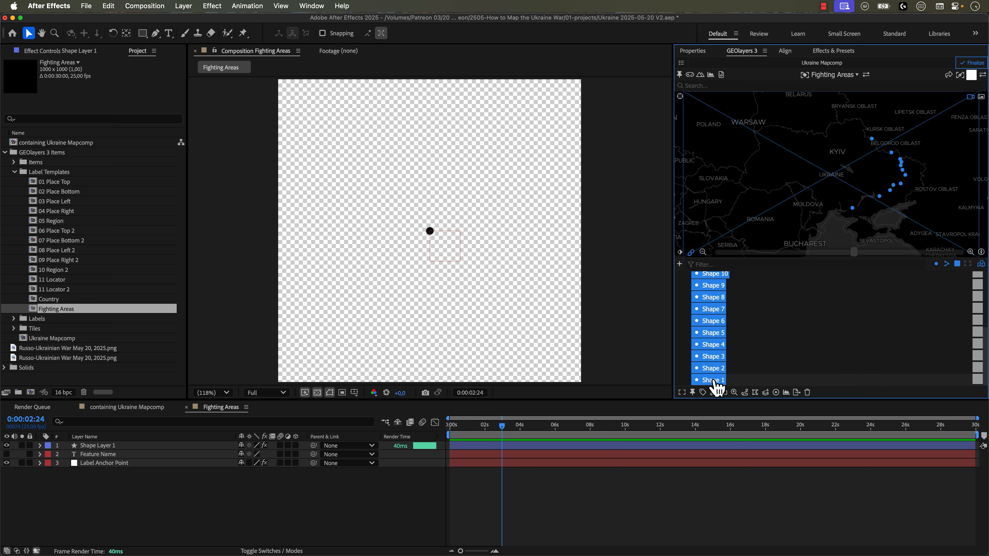
click(703, 393)
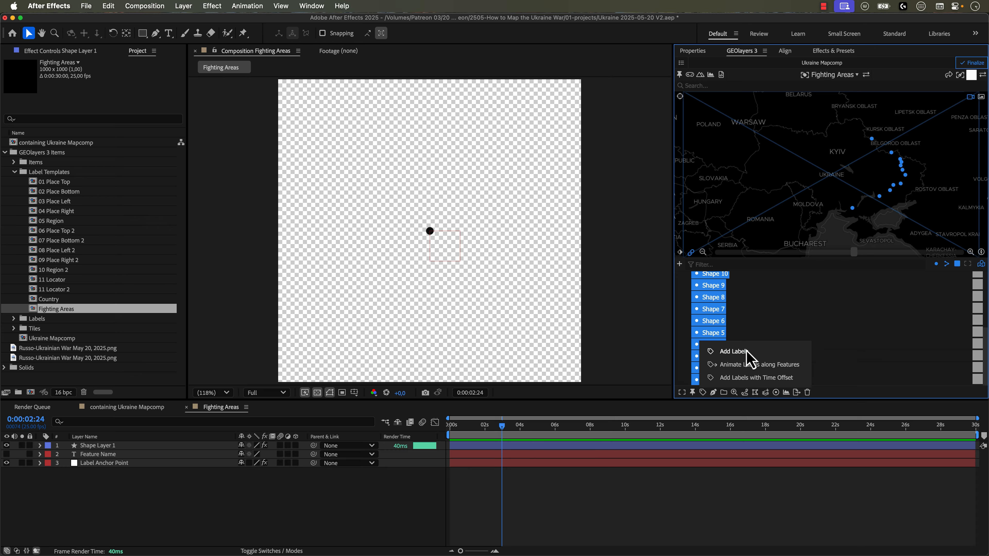
click(746, 351)
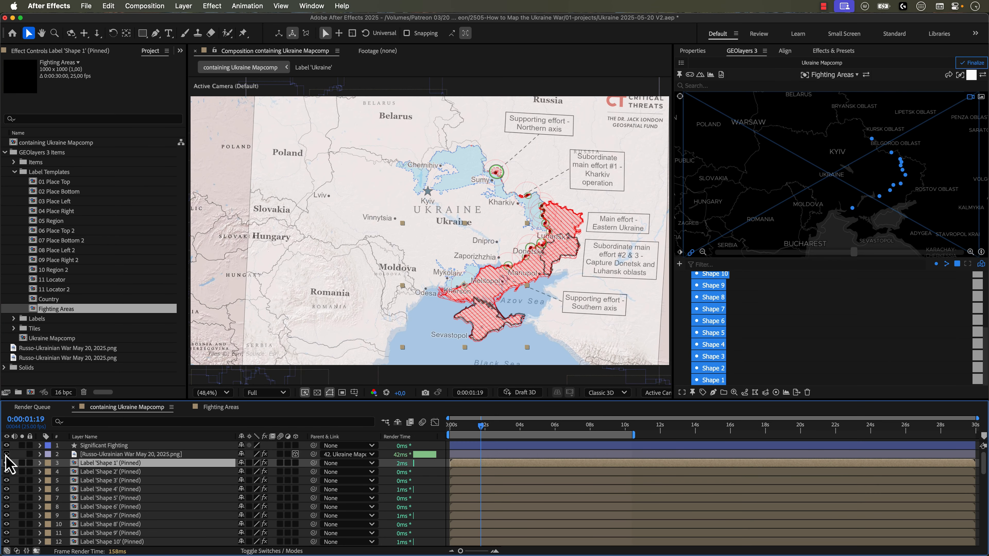
Step: Hide the Russo-Ukrainian War reference image and the Significant Fighting layer, and parent Significant Fighting to the Ukraine Mapcomp layer
click(6, 454)
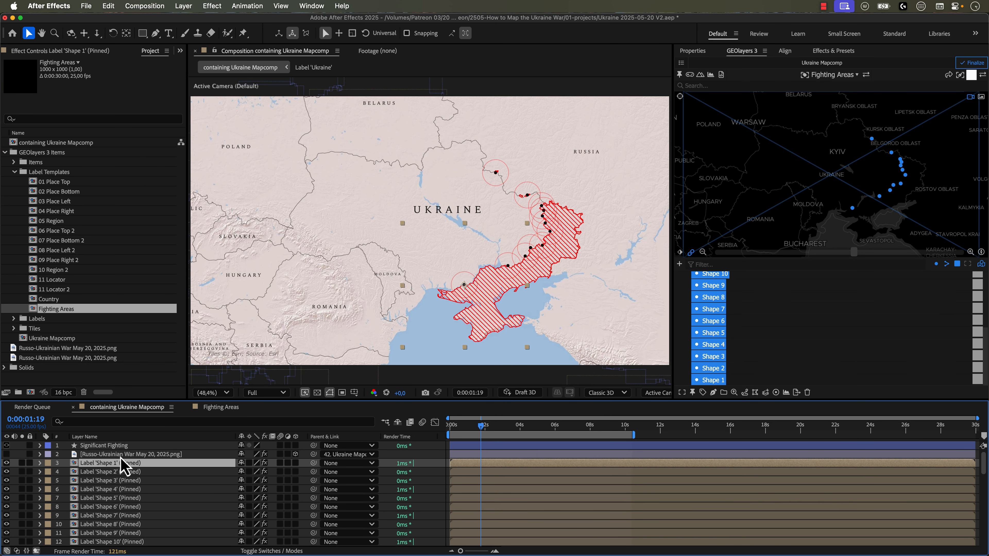
click(113, 446)
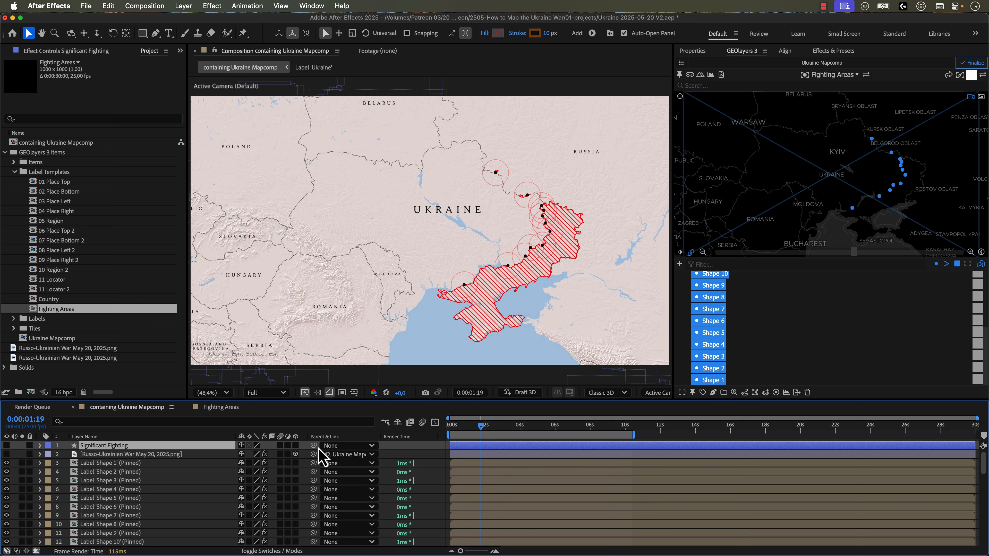
drag(313, 445, 101, 535)
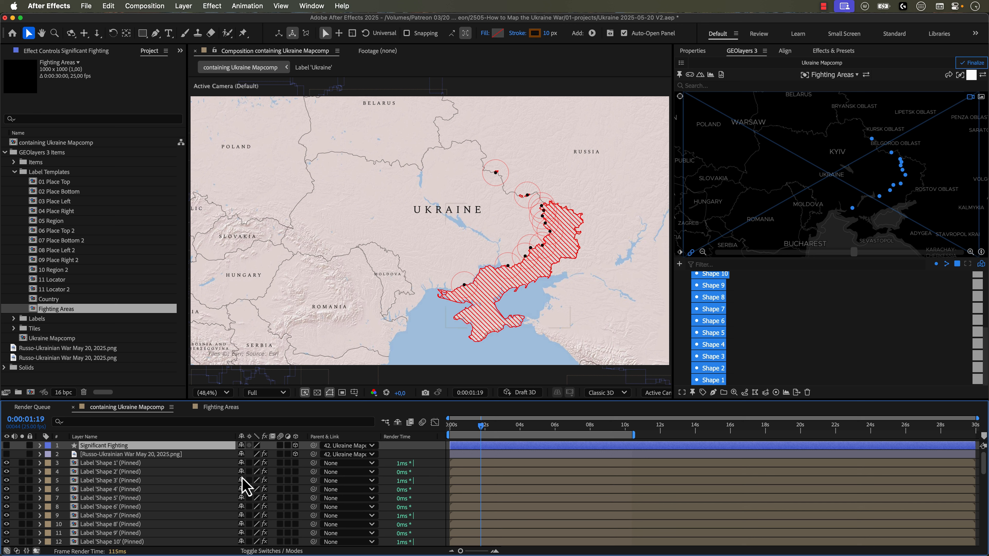
key(super+shift+a)
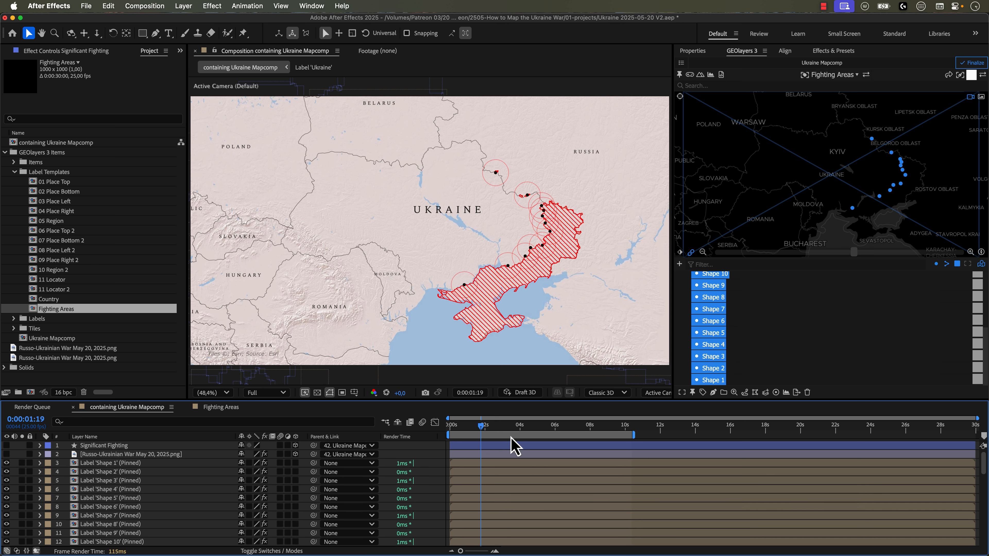
Step: Preview the map composition from the start to check the fighting markers' pulsing animation
drag(479, 429, 448, 439)
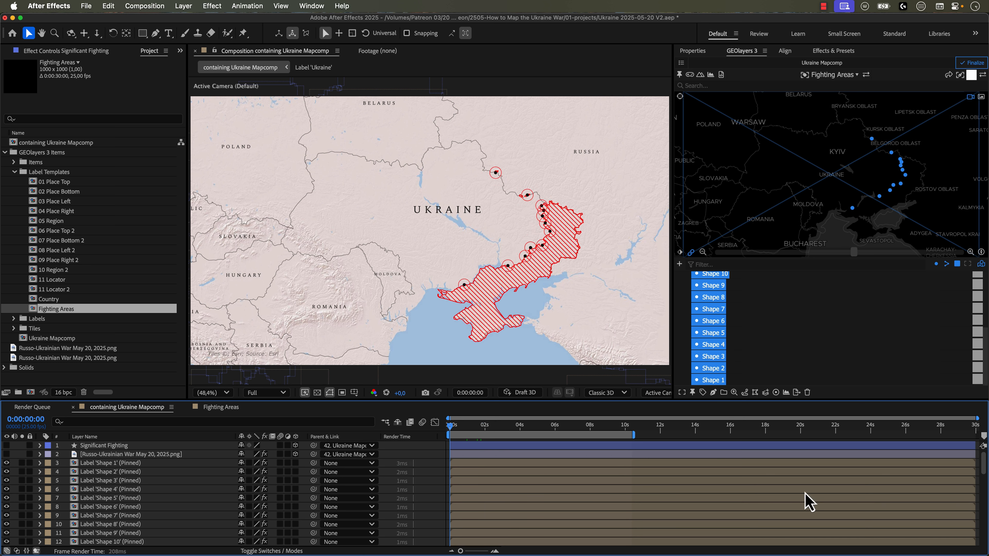
key(space)
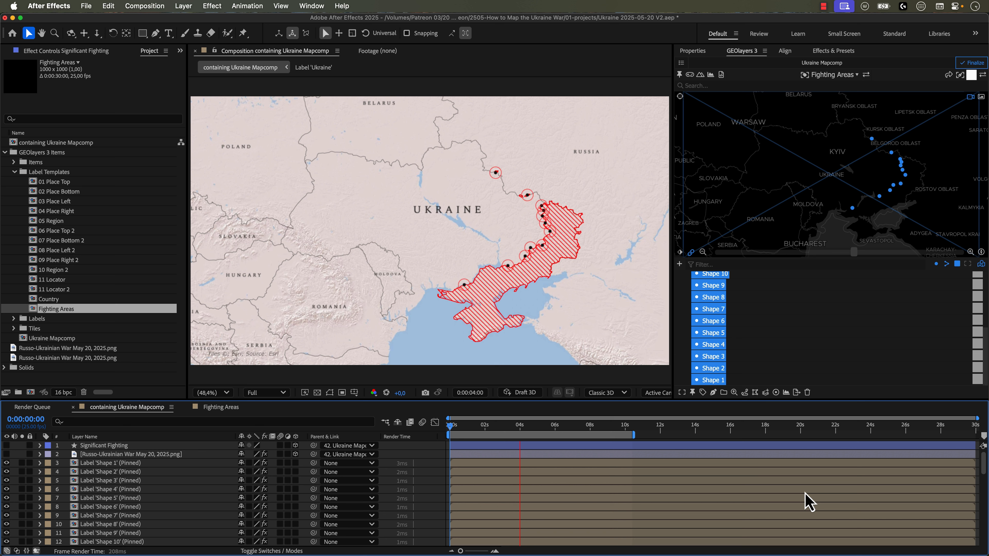
key(space)
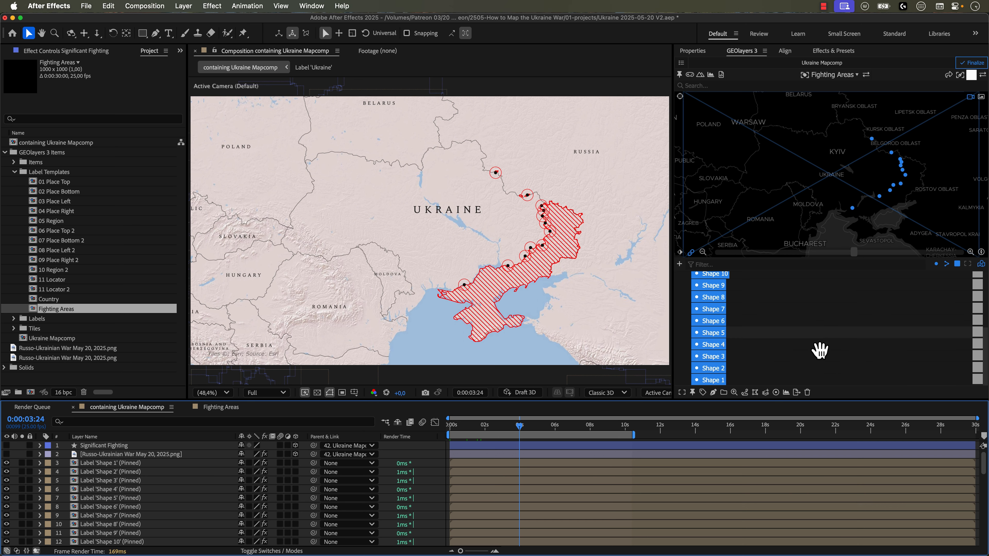